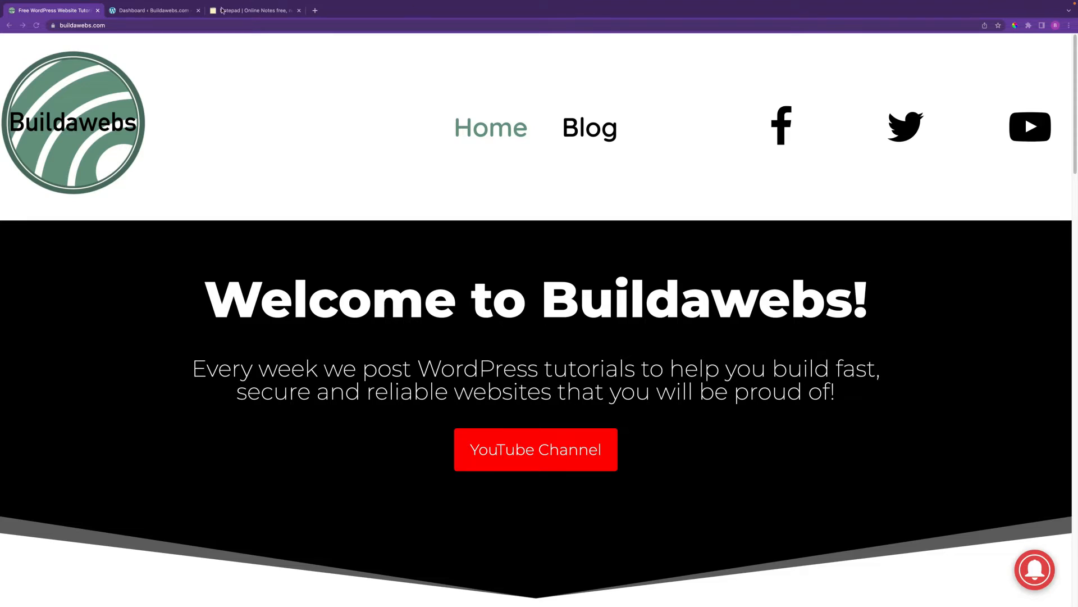
# Step: Switch to the WordPress dashboard, open WooCommerce's shipping settings and dismiss the Brizy rating notice
pyautogui.click(160, 10)
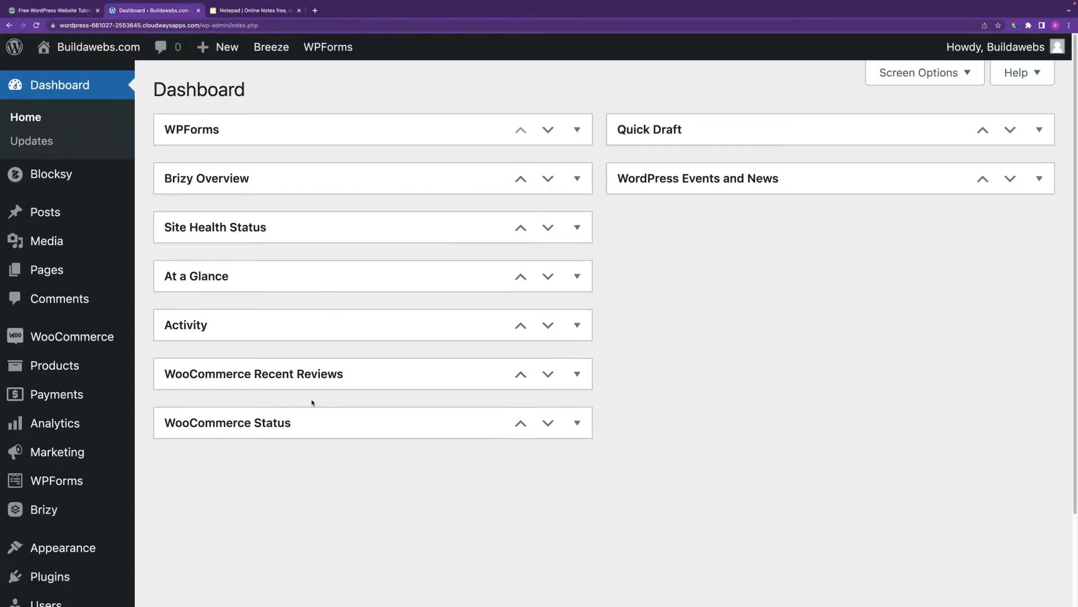
pyautogui.moveTo(69, 576)
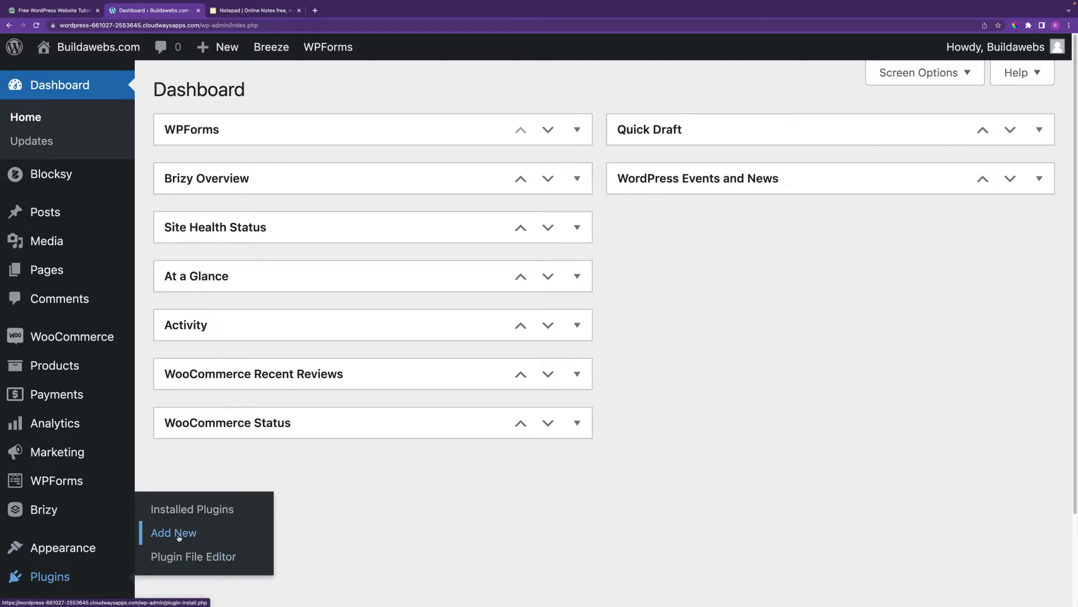
pyautogui.moveTo(84, 343)
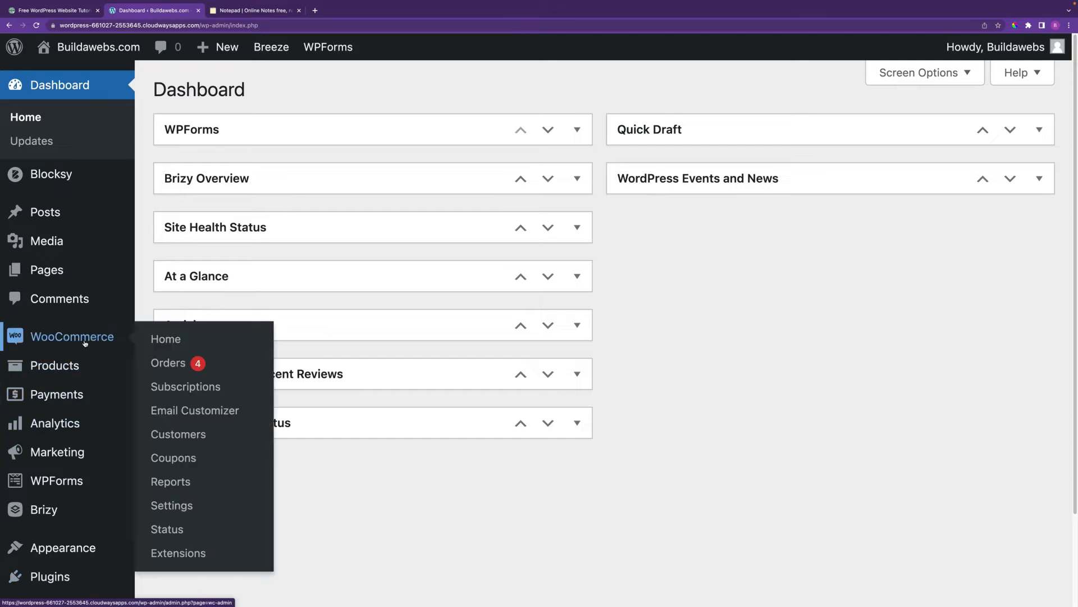
pyautogui.click(186, 507)
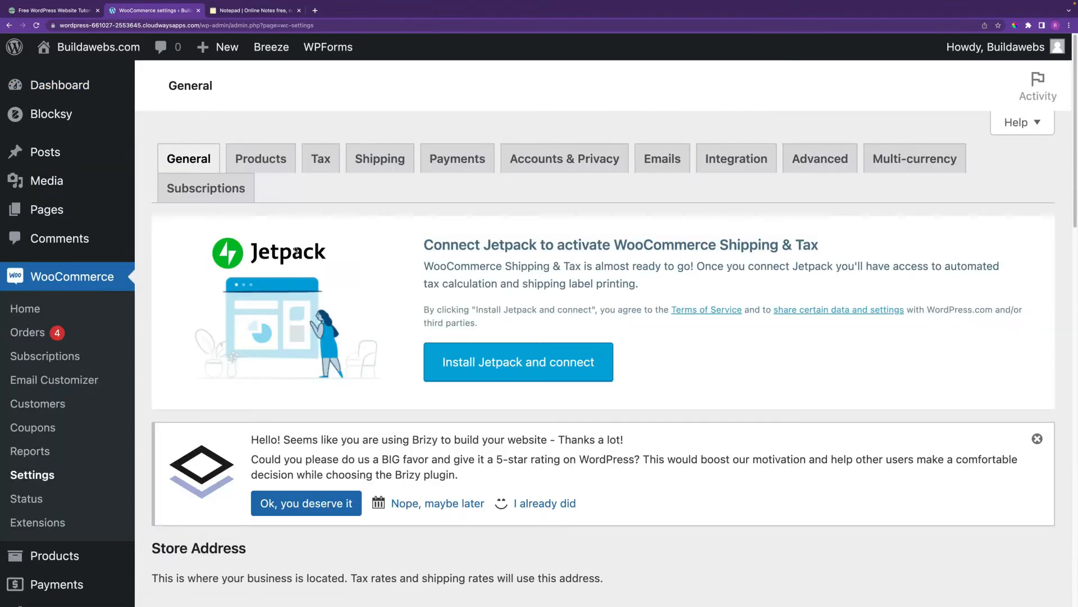
pyautogui.click(385, 165)
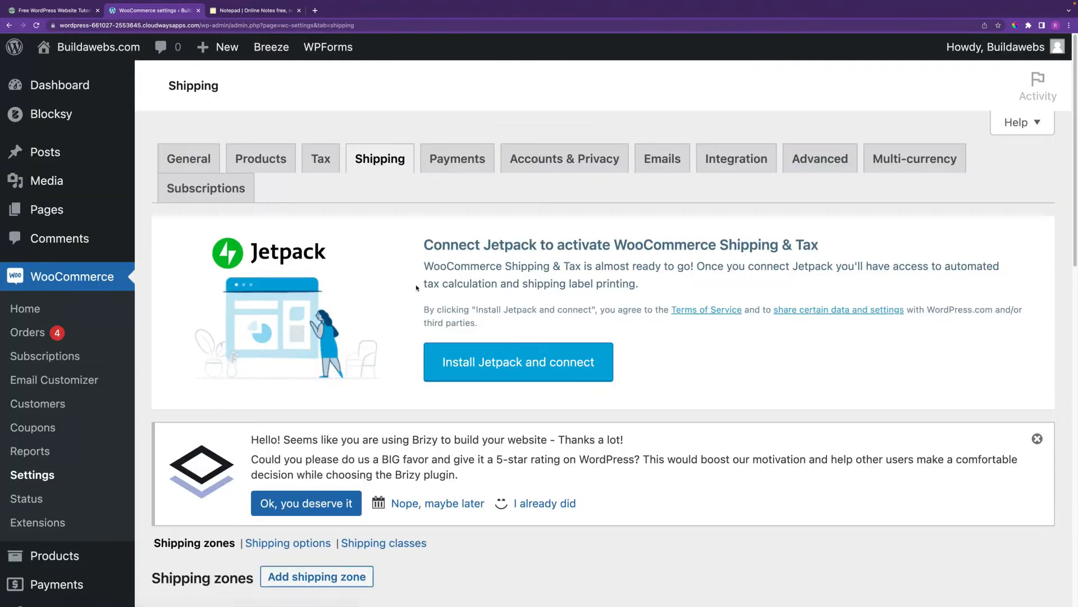
pyautogui.scroll(-3, 445, 440)
pyautogui.scroll(-3, 446, 440)
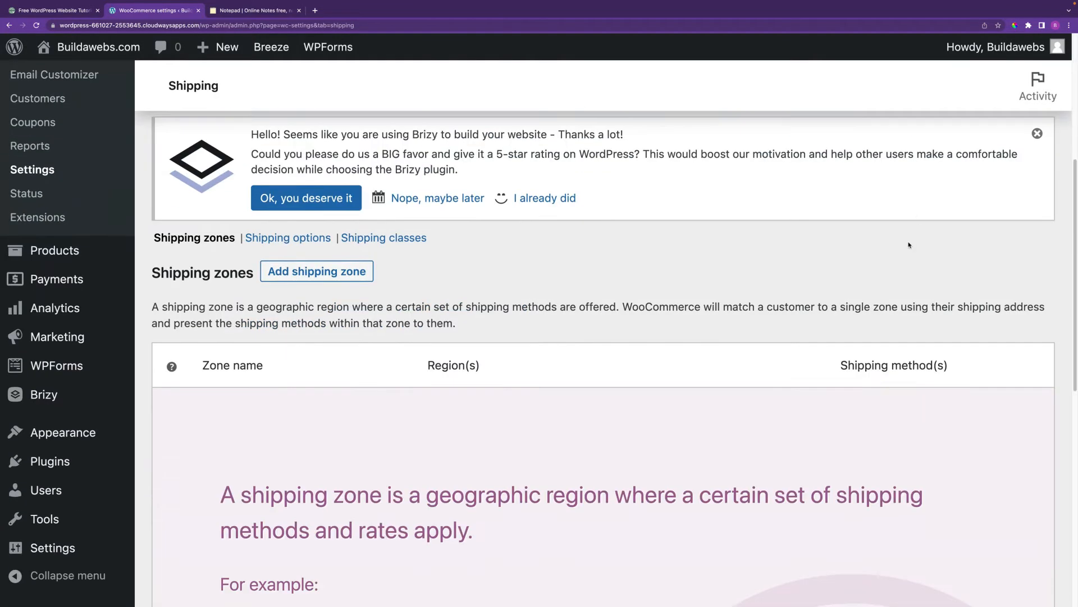
pyautogui.click(1038, 134)
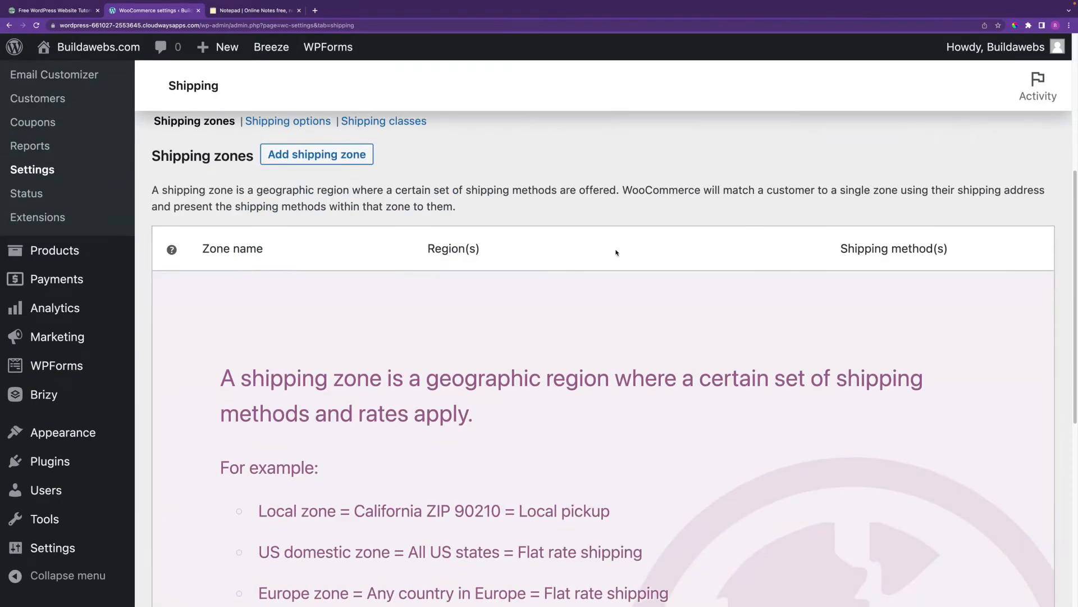
# Step: Add a new shipping zone named Local, dismissing the Brizy rating notice
pyautogui.click(332, 155)
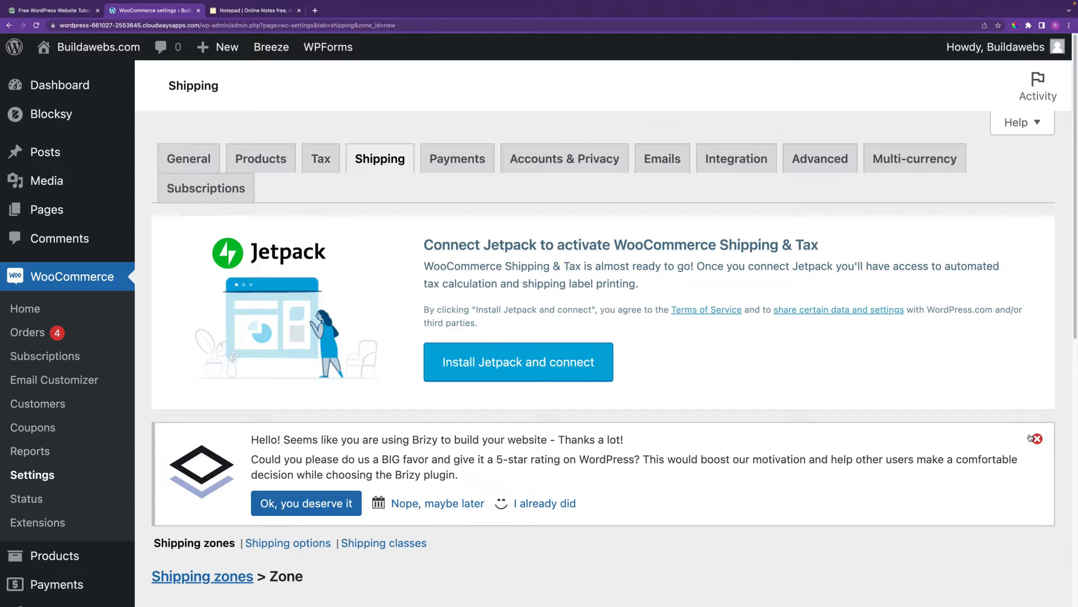
pyautogui.click(1034, 438)
pyautogui.scroll(-4, 408, 376)
pyautogui.click(406, 354)
pyautogui.write('Local')
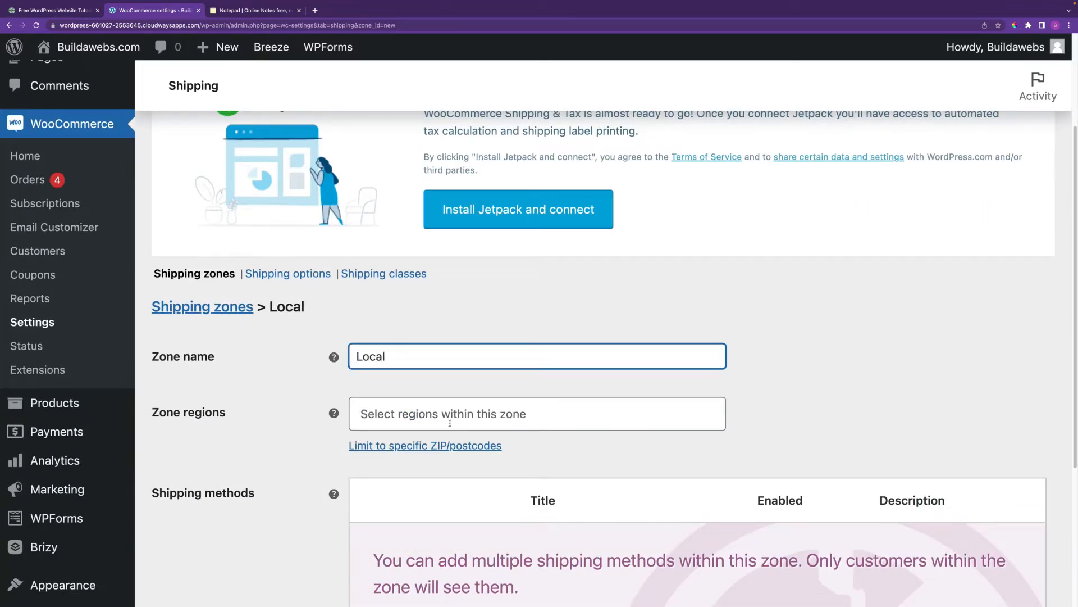
# Step: Set the Local zone's region to United States (US)
pyautogui.click(448, 414)
pyautogui.write('u')
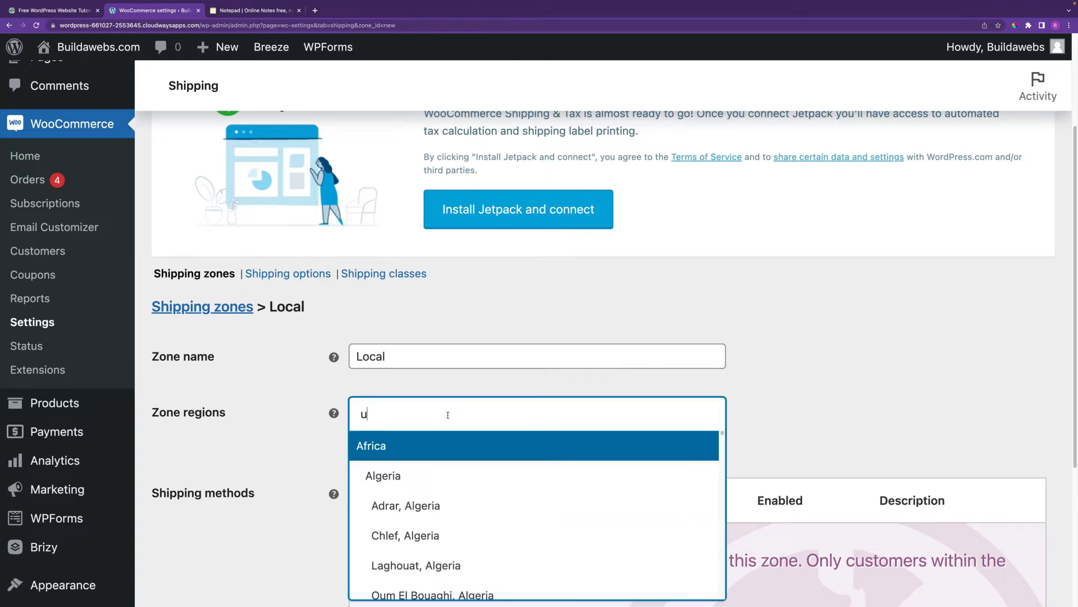
pyautogui.write('nited')
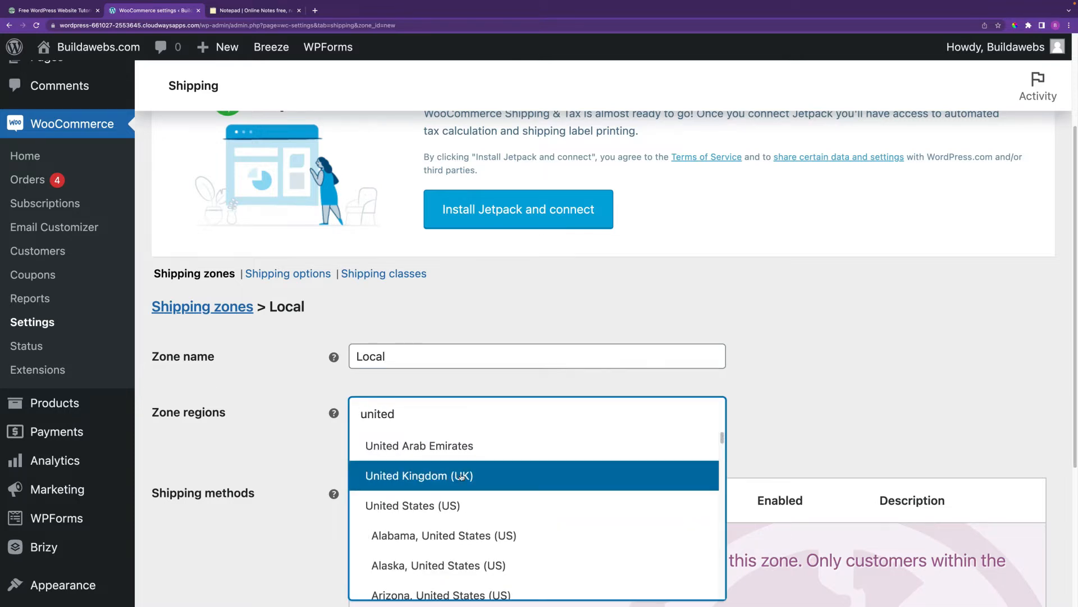
pyautogui.click(451, 506)
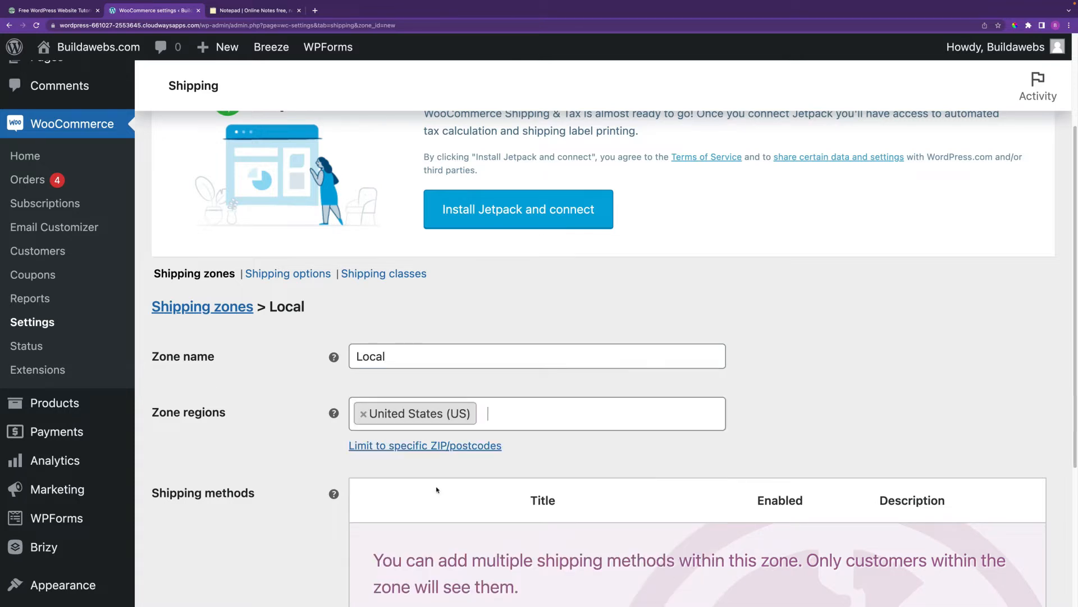
# Step: Limit the Local zone to the postcode range 10001...10009 and save the zone
pyautogui.click(428, 447)
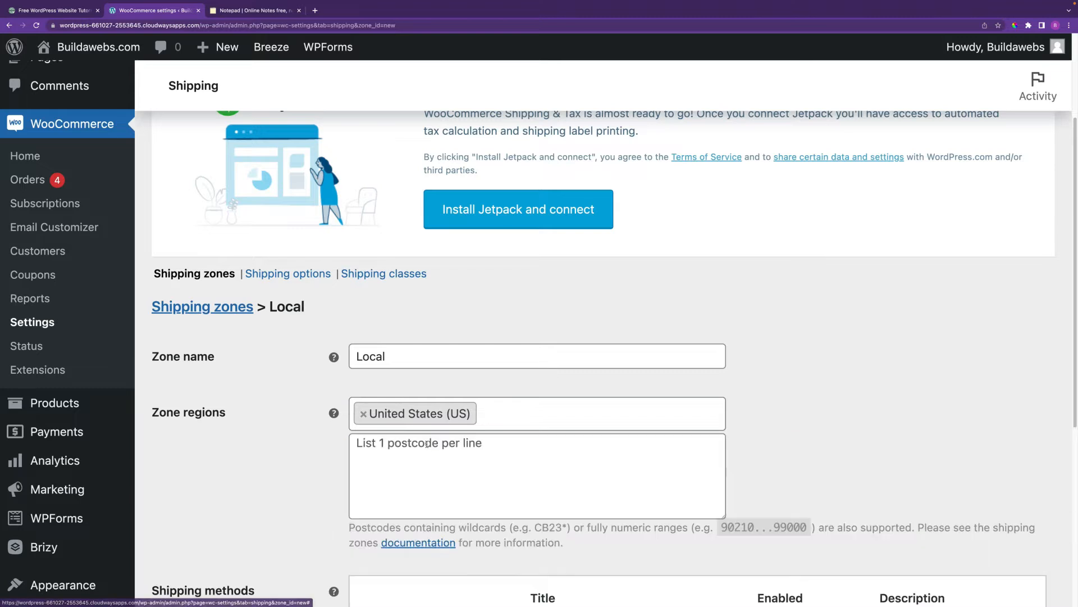
pyautogui.click(415, 444)
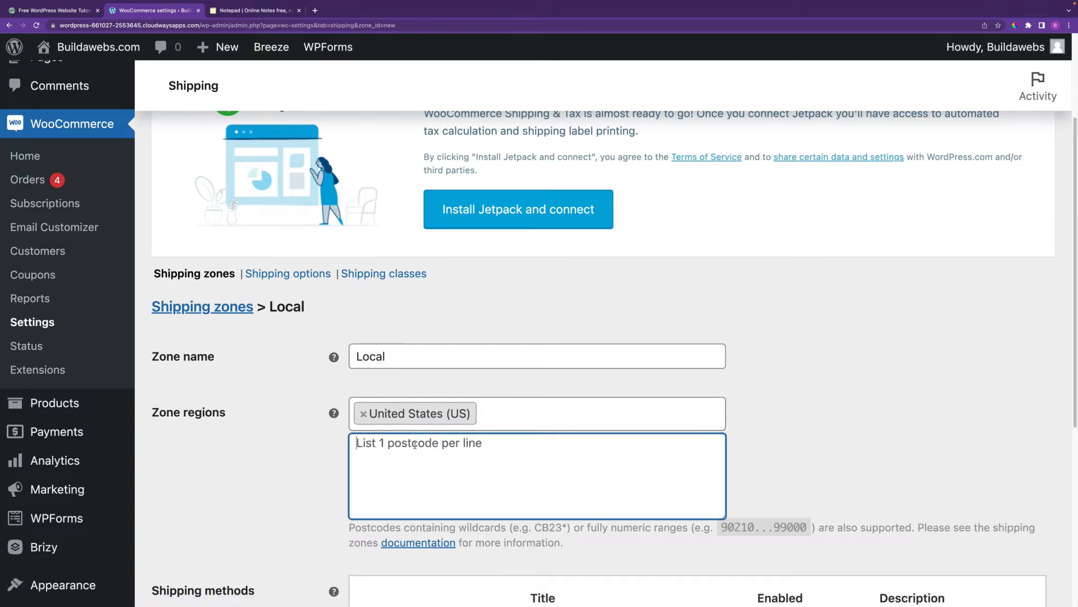
pyautogui.write('10001...')
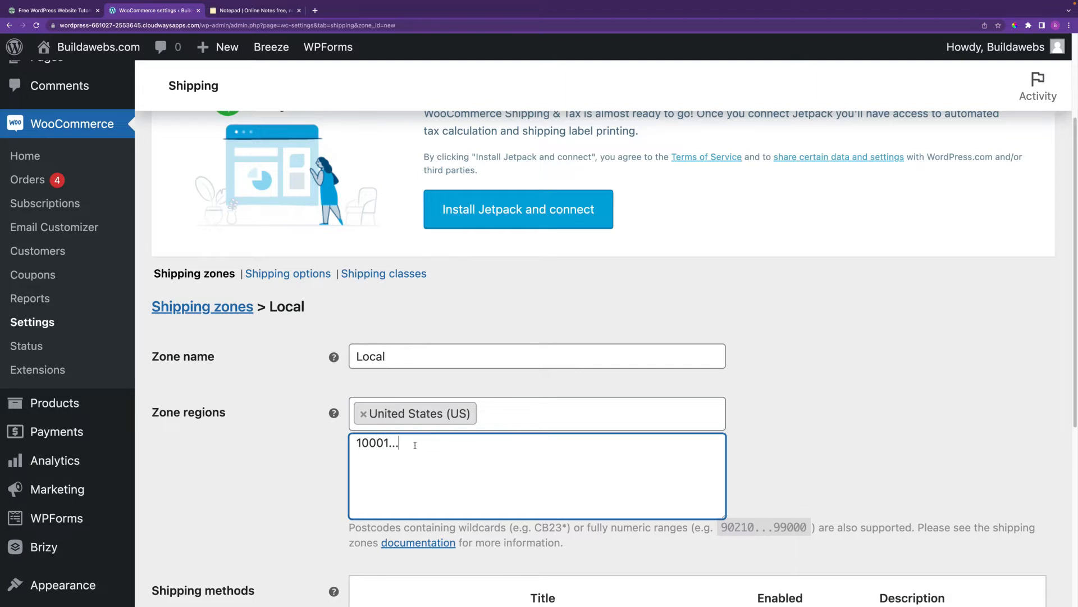
pyautogui.write('10009')
pyautogui.moveTo(400, 447); pyautogui.dragTo(450, 448)
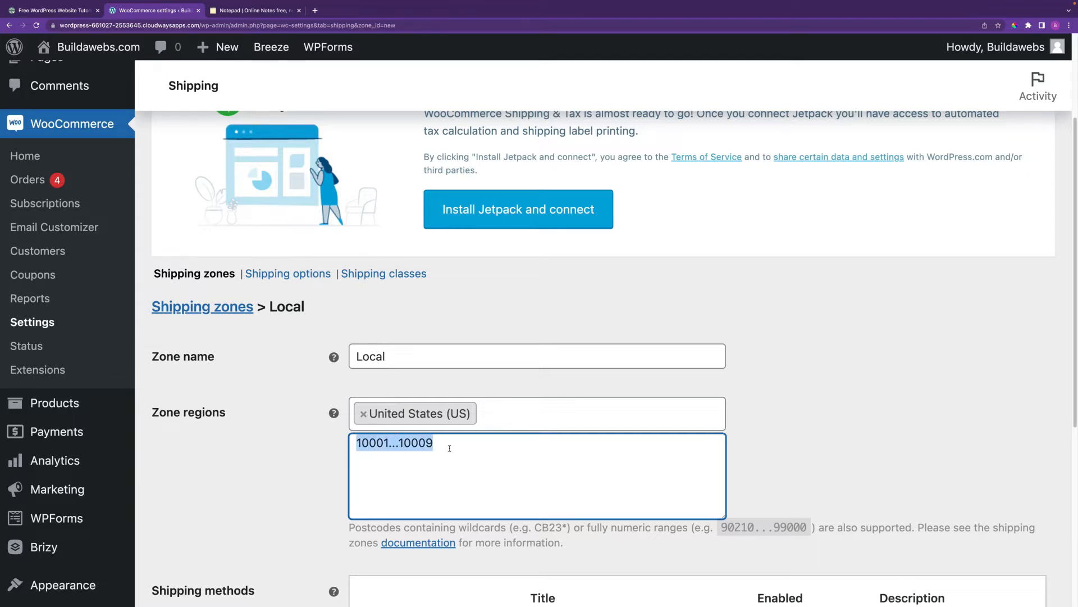
pyautogui.click(390, 444)
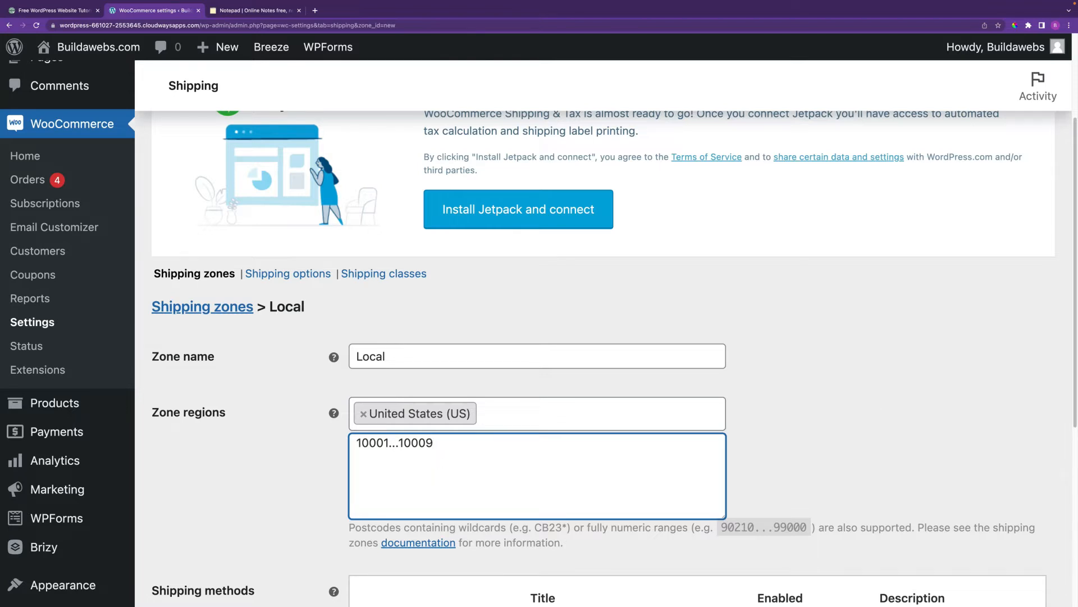
pyautogui.scroll(-3, 1054, 549)
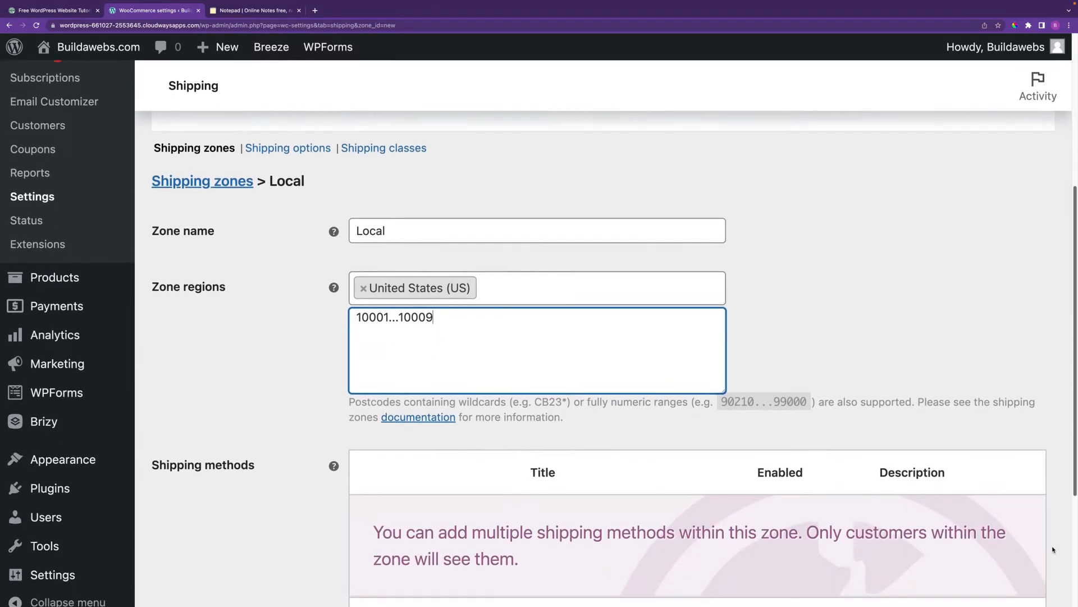
pyautogui.scroll(-3, 1054, 550)
pyautogui.click(224, 537)
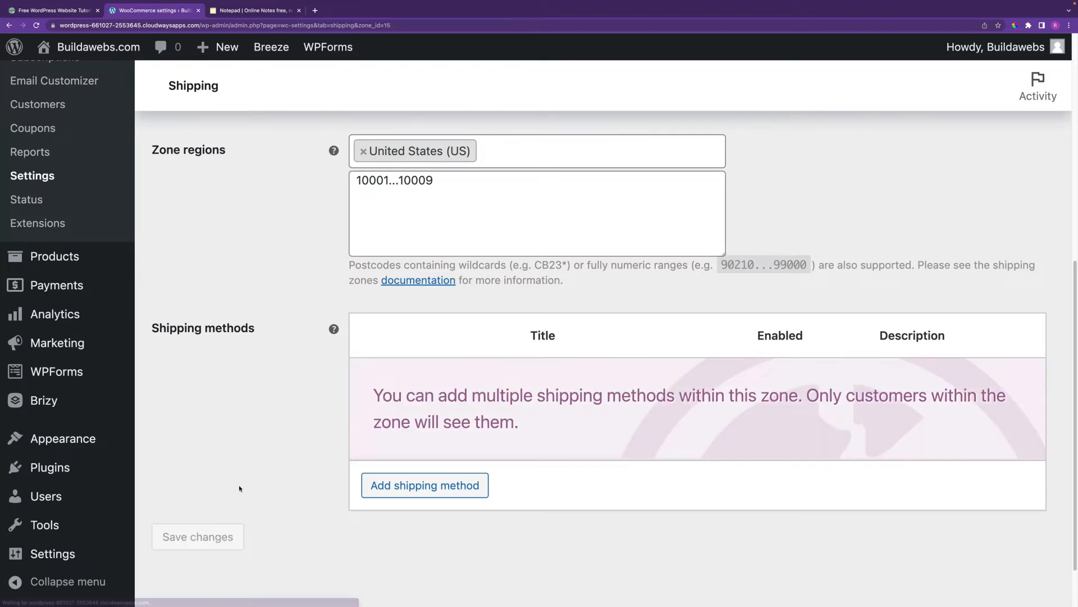
# Step: Return to the shipping zones overview and add another zone named Domestic, dismissing the Brizy rating notice
pyautogui.scroll(5, 400, 290)
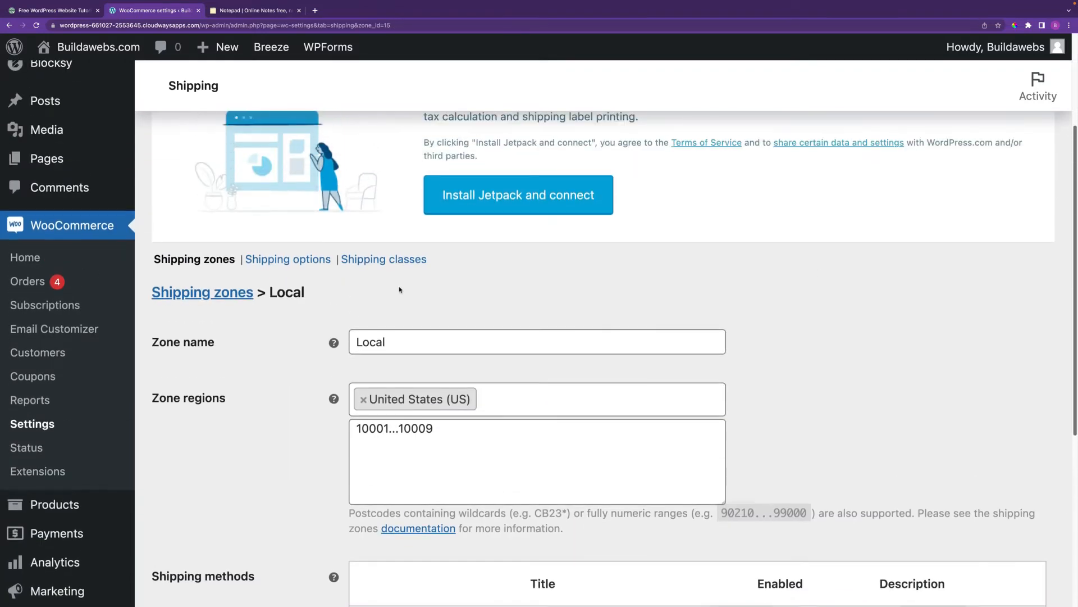
pyautogui.click(228, 292)
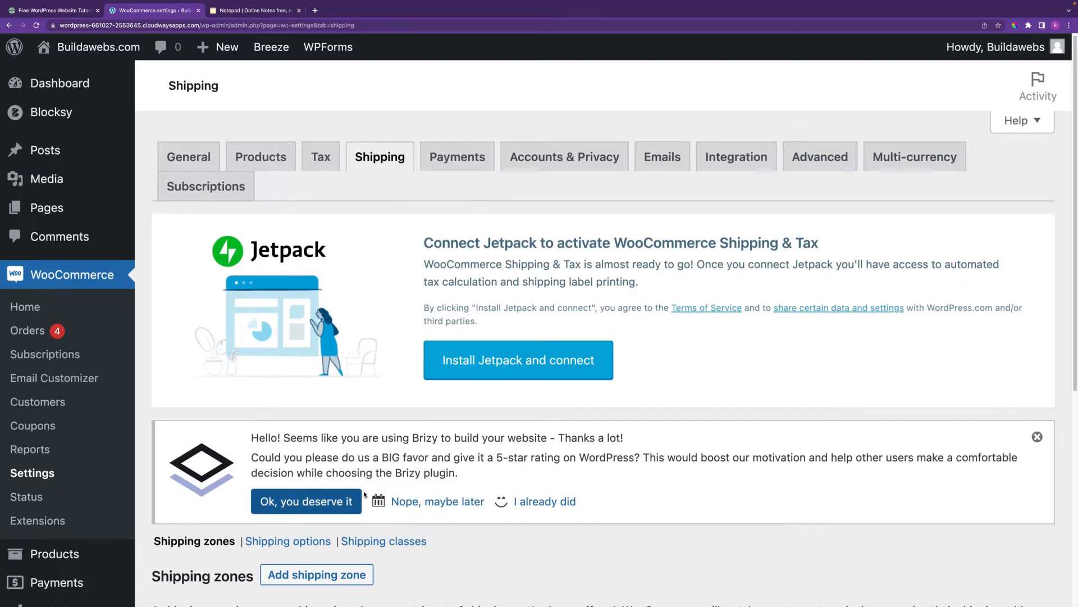
pyautogui.scroll(-3, 328, 420)
pyautogui.click(328, 420)
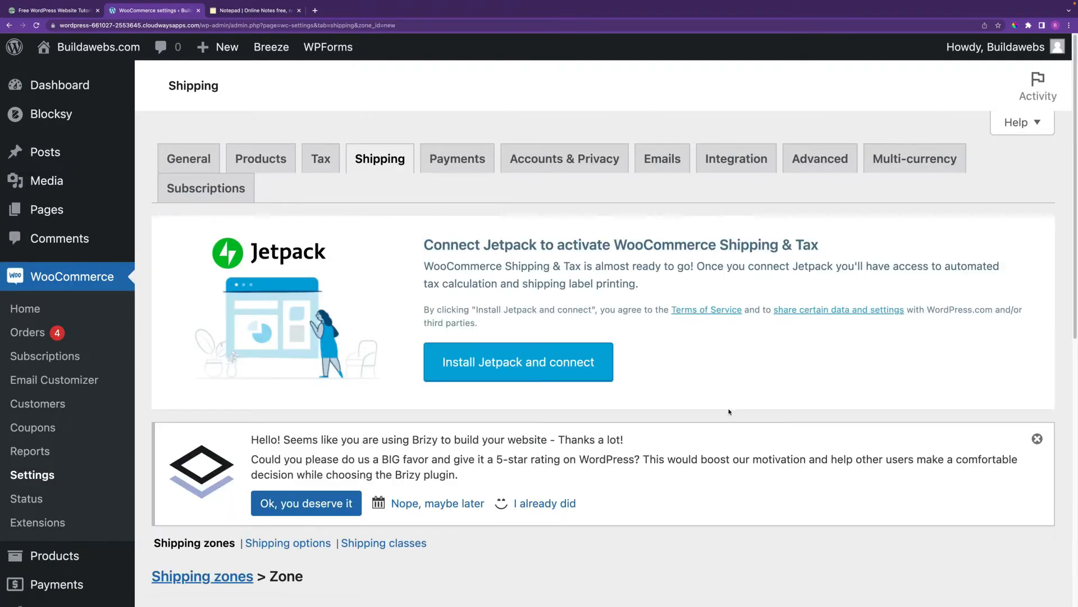
pyautogui.click(1037, 439)
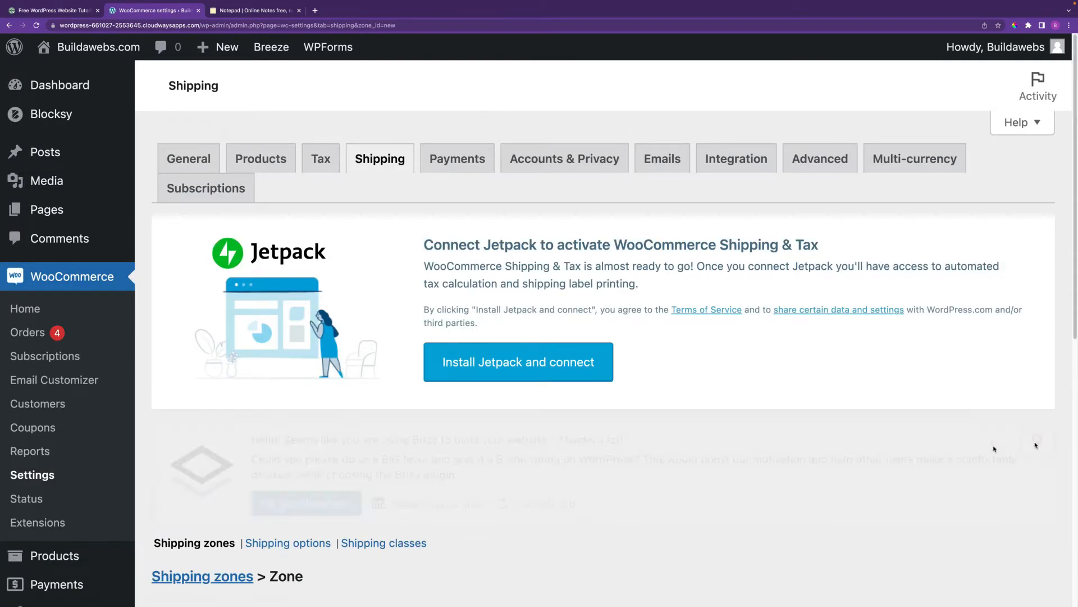
pyautogui.scroll(-3, 449, 385)
pyautogui.click(434, 359)
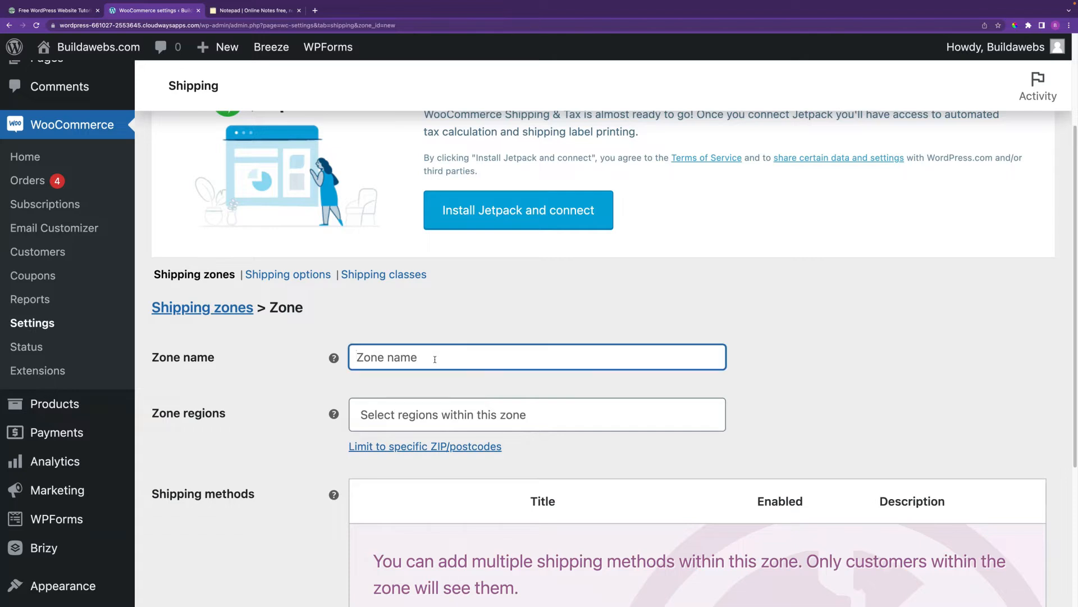
pyautogui.write('Domestic')
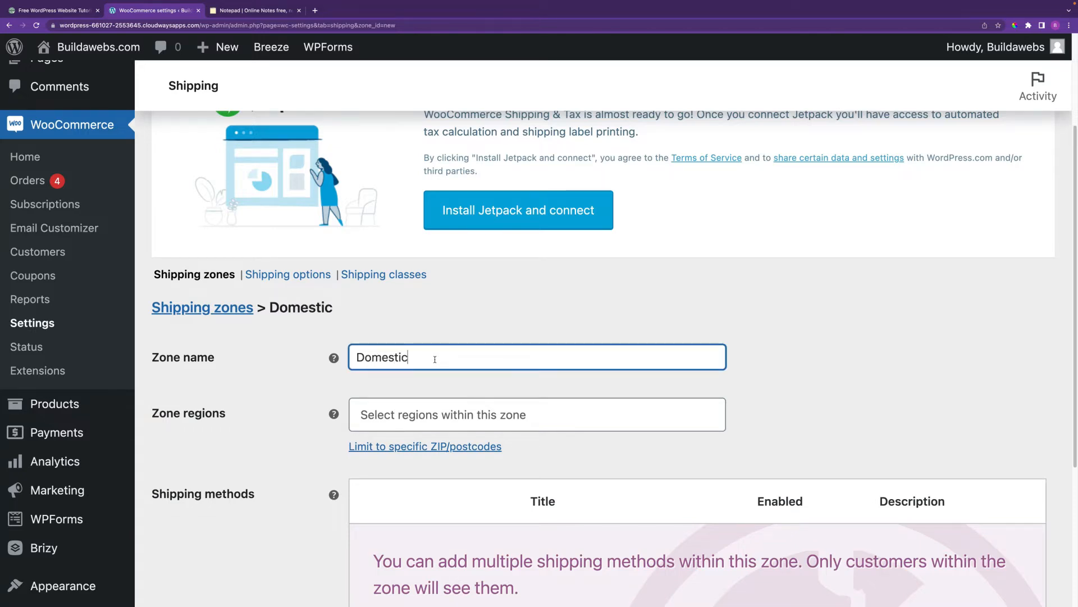
# Step: Set the Domestic zone's region to United States (US) without postcode limits and save the zone
pyautogui.click(480, 415)
pyautogui.write('un')
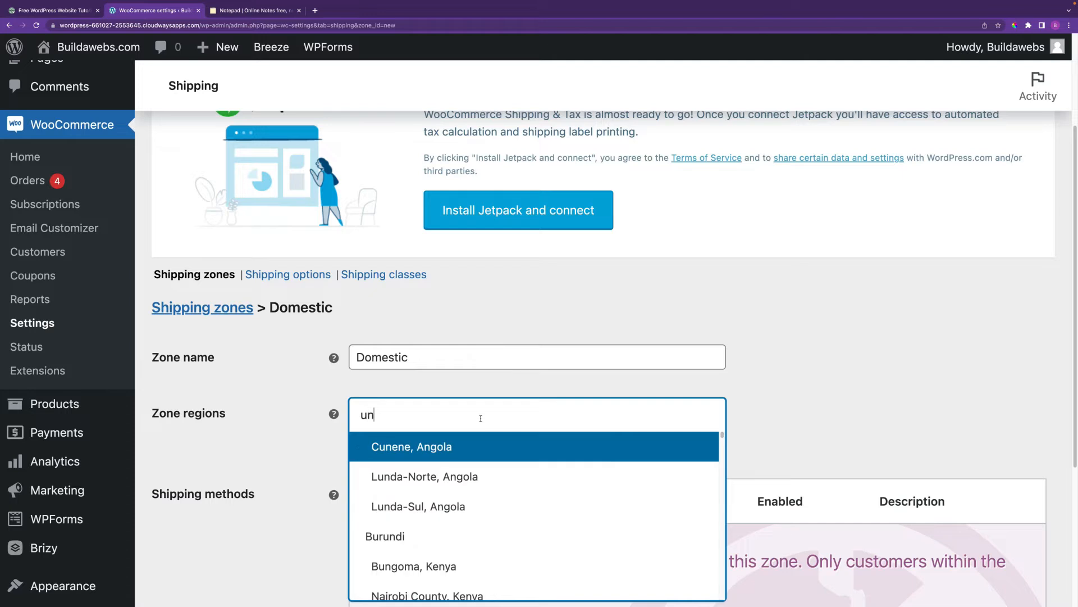
pyautogui.write('ited')
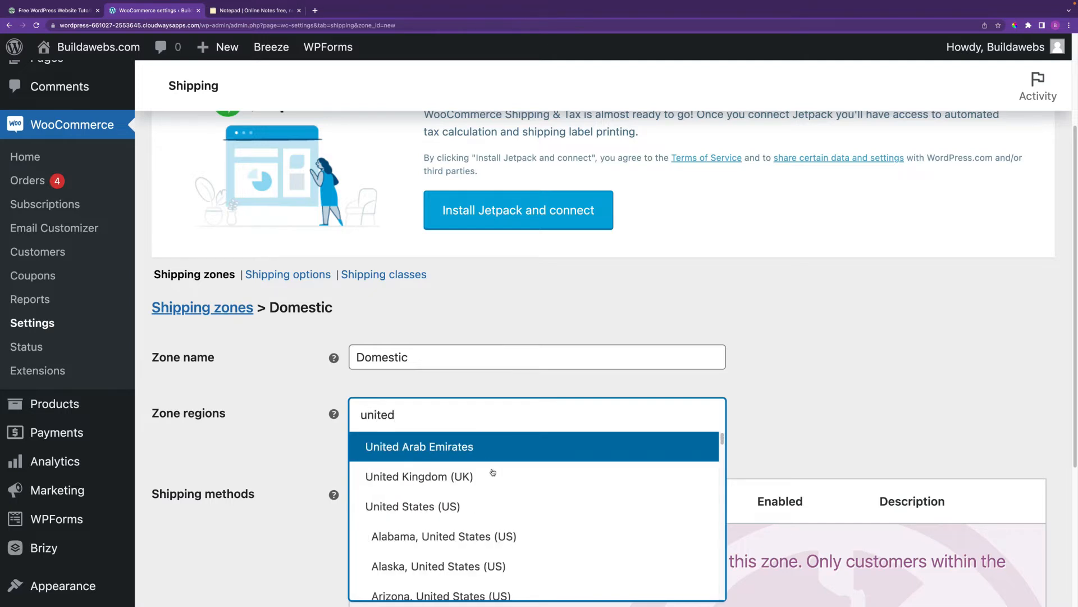
pyautogui.click(479, 517)
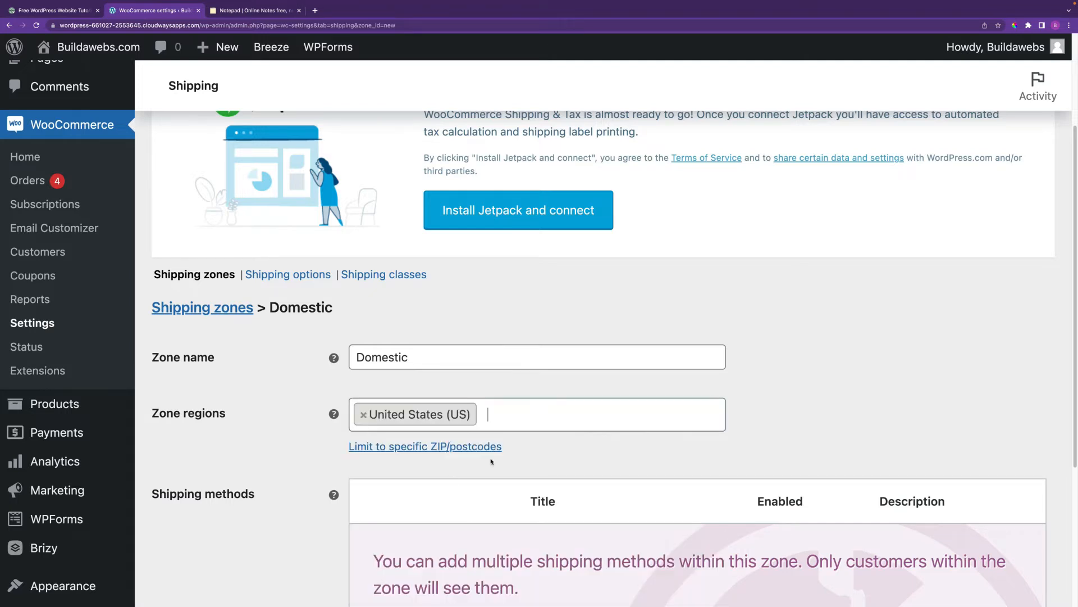
pyautogui.scroll(-2, 575, 451)
pyautogui.scroll(-1, 576, 454)
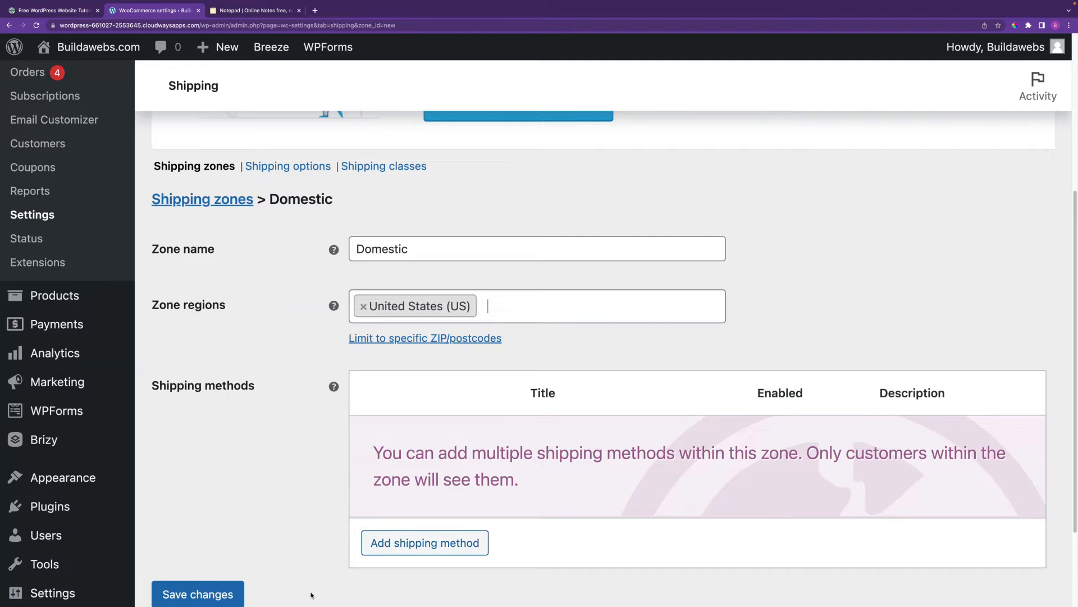
pyautogui.click(219, 594)
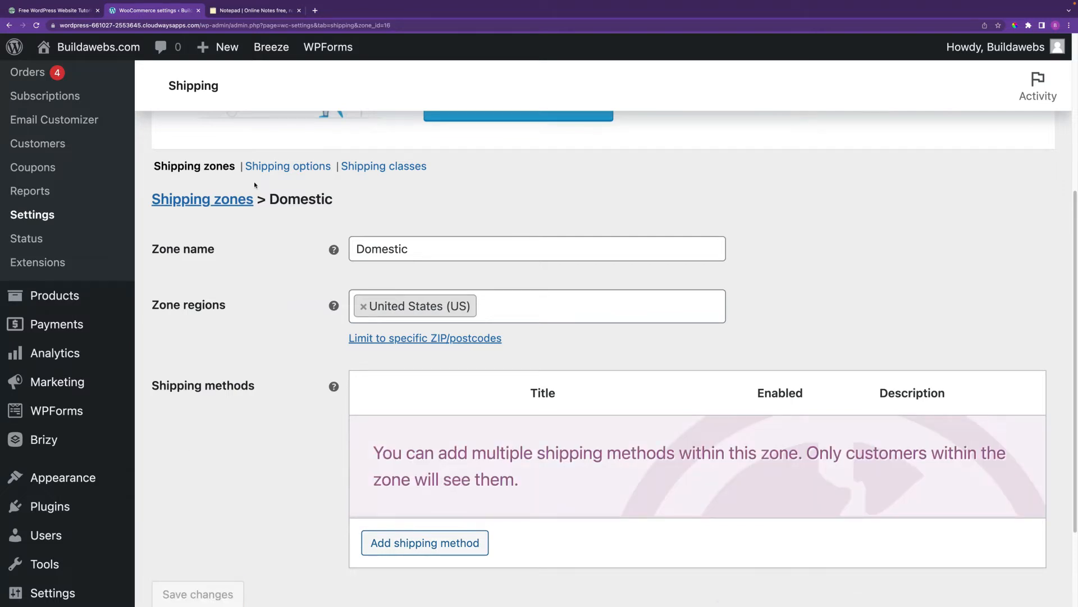
# Step: Go back to the shipping zones overview and read how customers are matched to a zone by shipping address
pyautogui.click(223, 204)
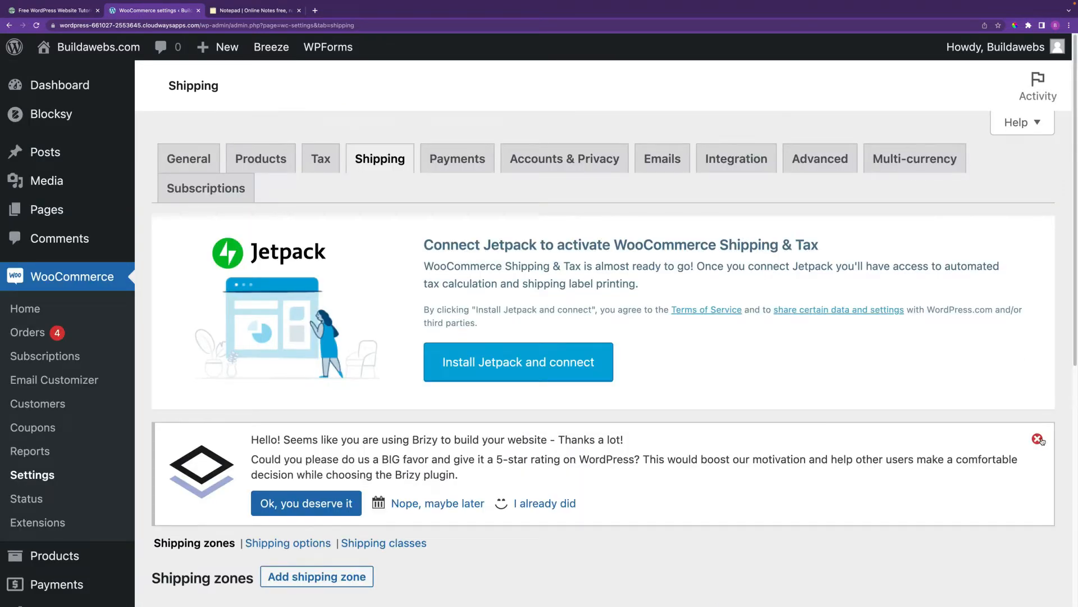
pyautogui.click(1038, 439)
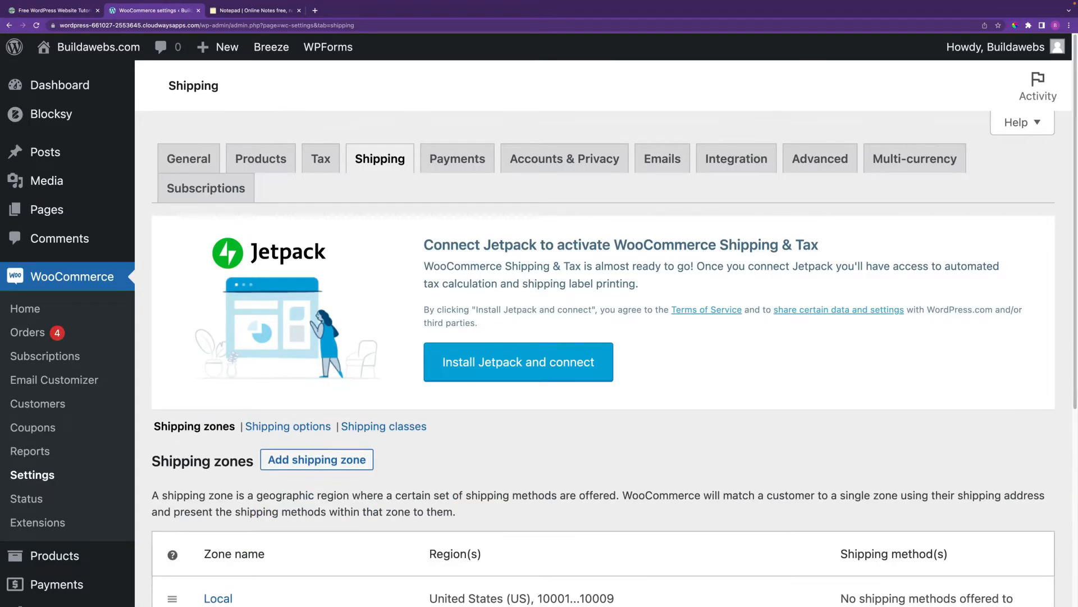
pyautogui.scroll(-3, 1070, 432)
pyautogui.scroll(-3, 1070, 432)
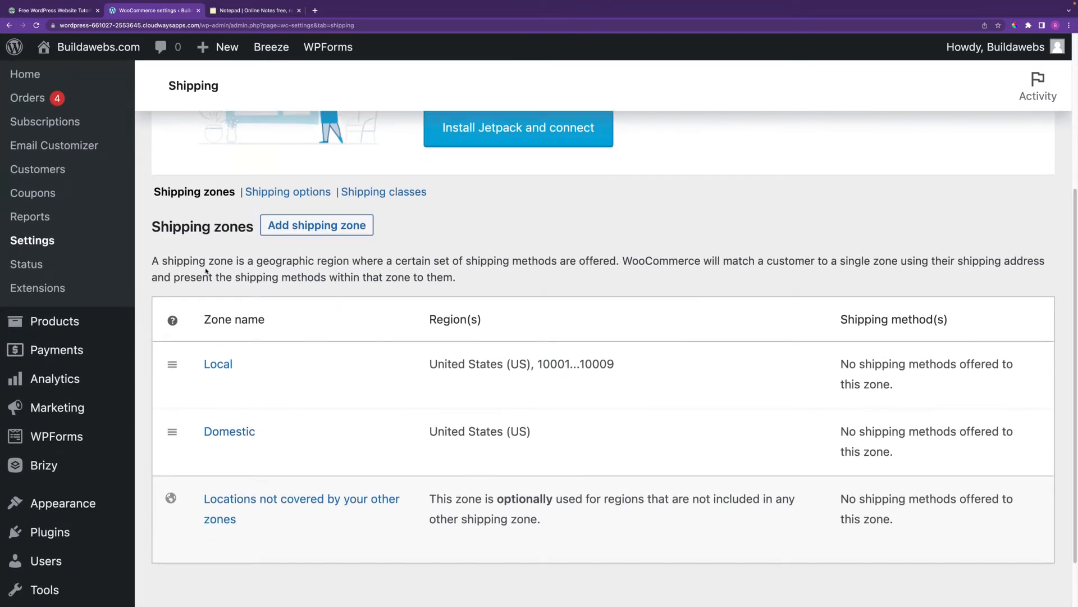
pyautogui.moveTo(163, 261); pyautogui.dragTo(460, 288)
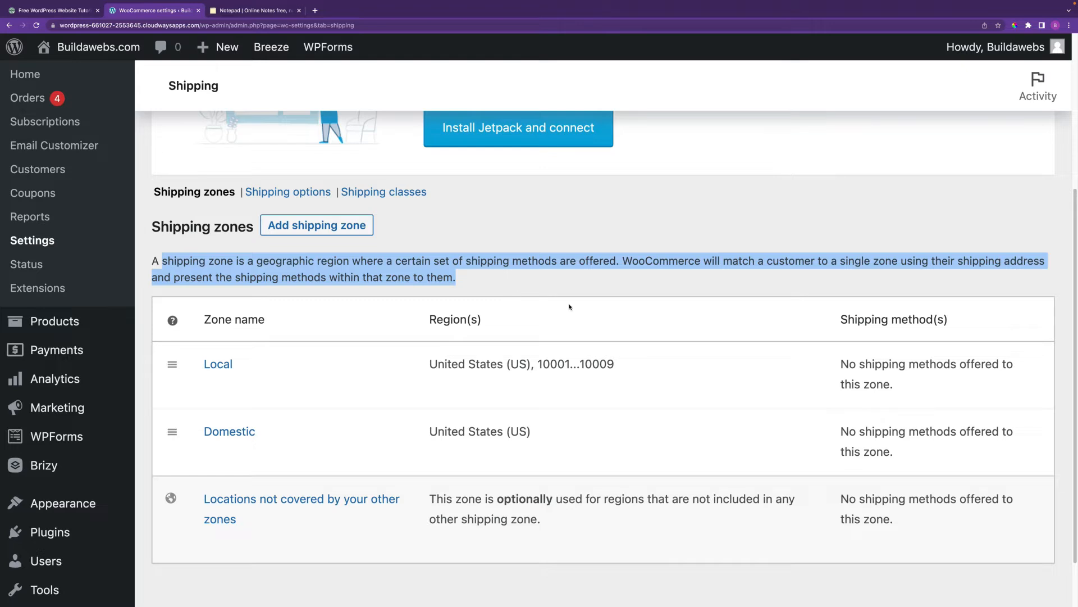
pyautogui.click(630, 265)
pyautogui.moveTo(628, 261); pyautogui.dragTo(1039, 264)
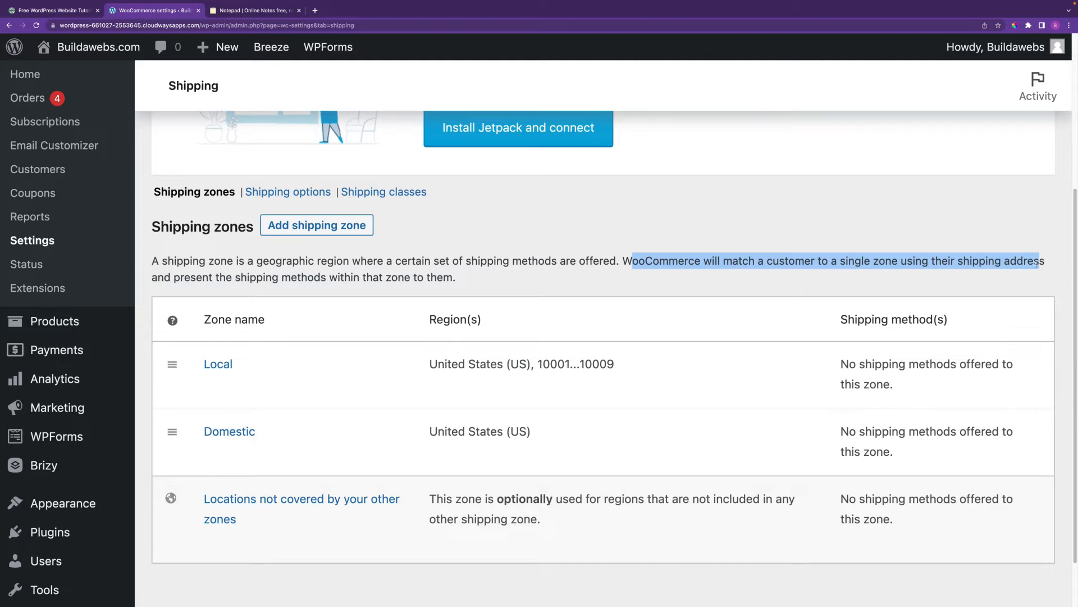
# Step: Open the Local zone for editing and add Free shipping as its shipping method
pyautogui.click(225, 281)
pyautogui.moveTo(247, 277); pyautogui.dragTo(343, 278)
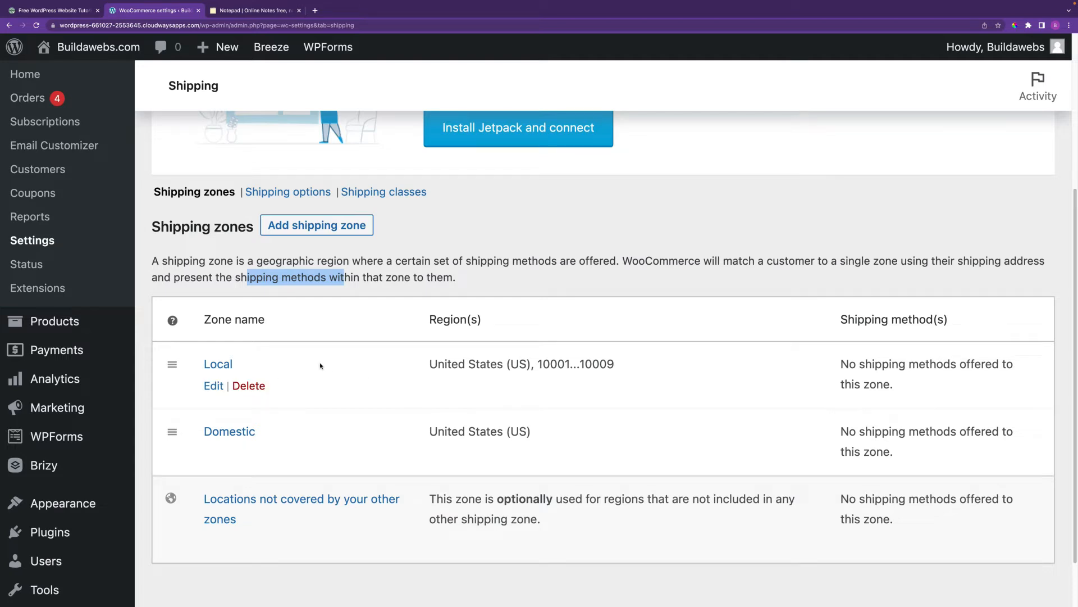
pyautogui.click(222, 366)
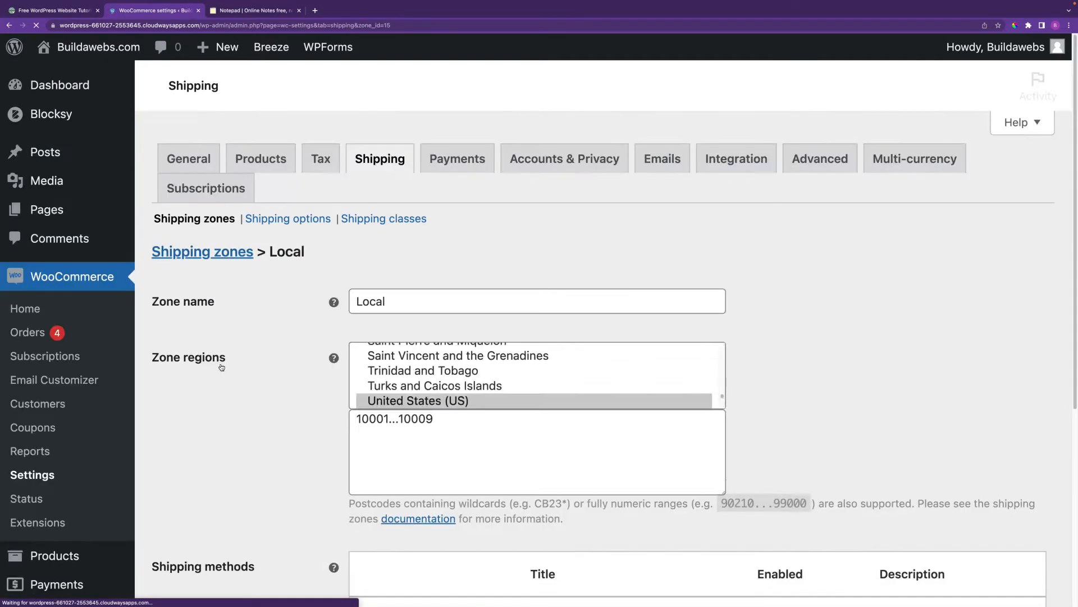
pyautogui.scroll(-10, 1002, 554)
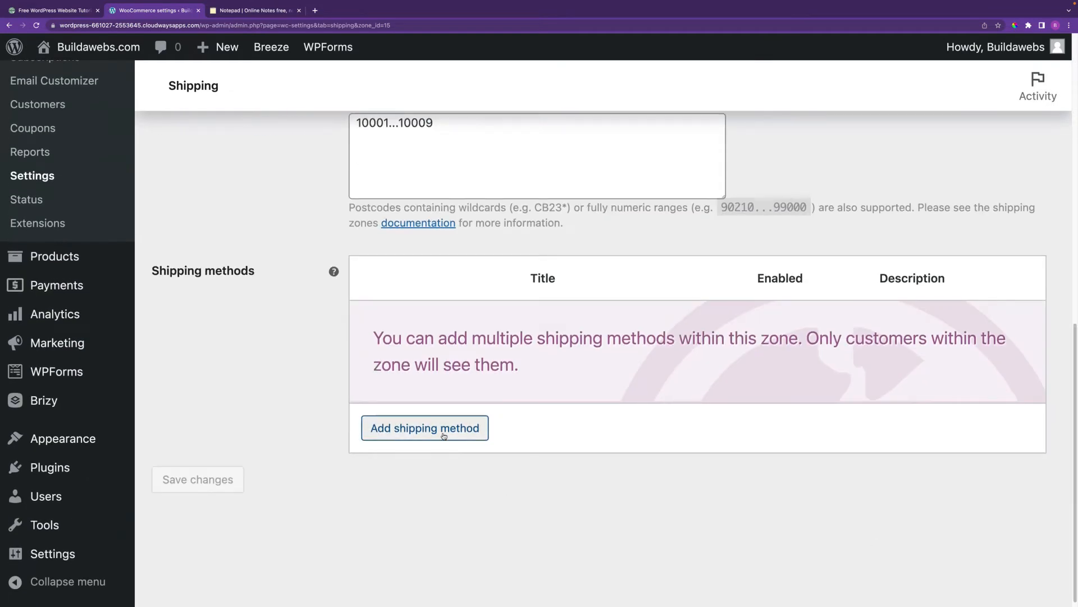
pyautogui.click(441, 430)
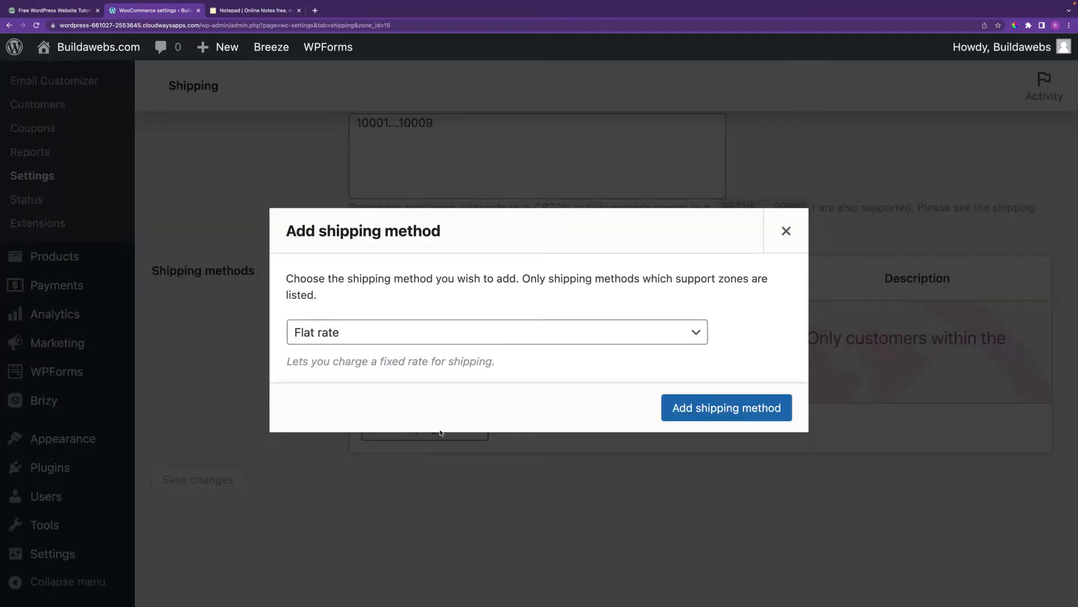
pyautogui.click(474, 339)
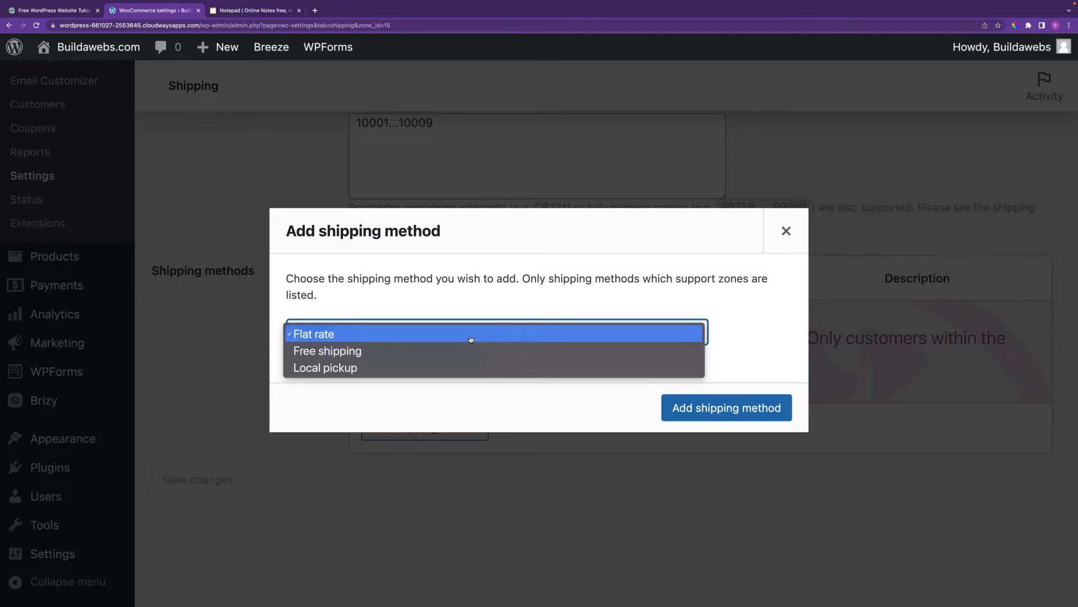
pyautogui.click(443, 351)
pyautogui.click(727, 409)
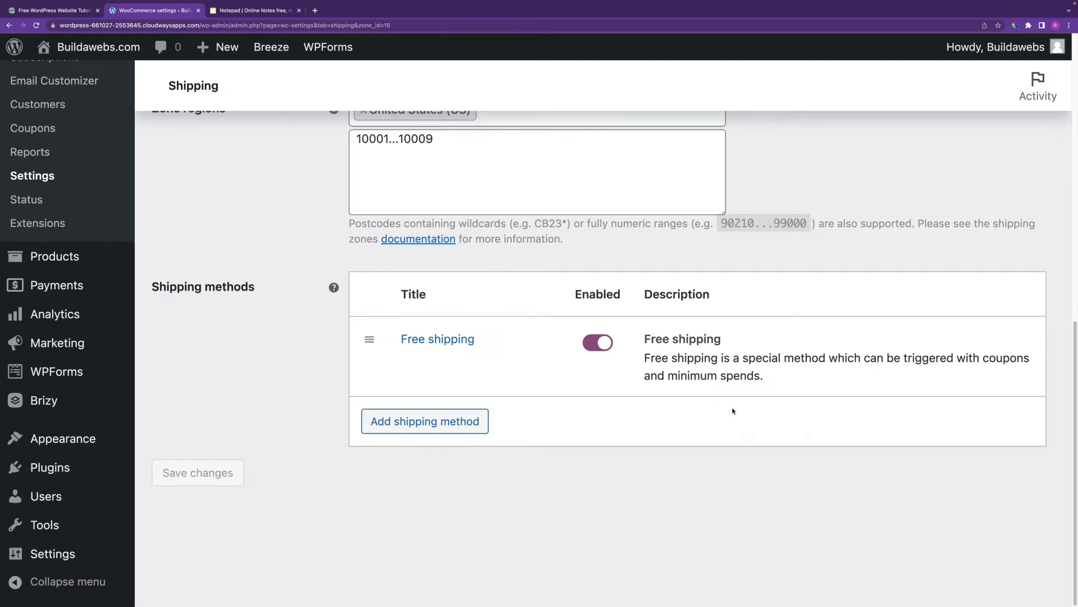
# Step: Review the Free shipping method's title and requirement options, and close its settings without saving
pyautogui.click(447, 341)
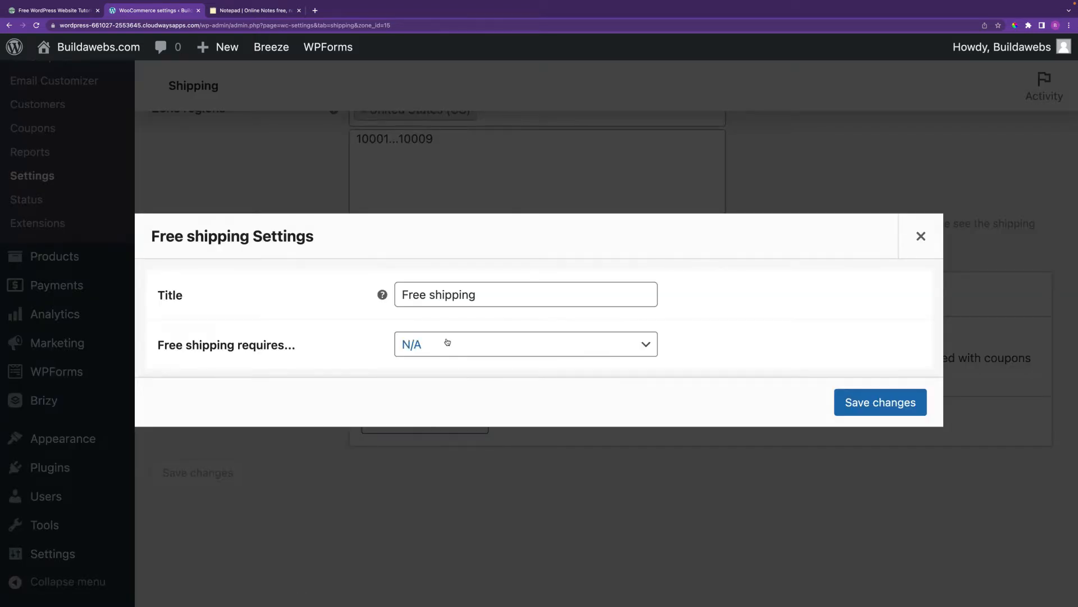
pyautogui.click(490, 298)
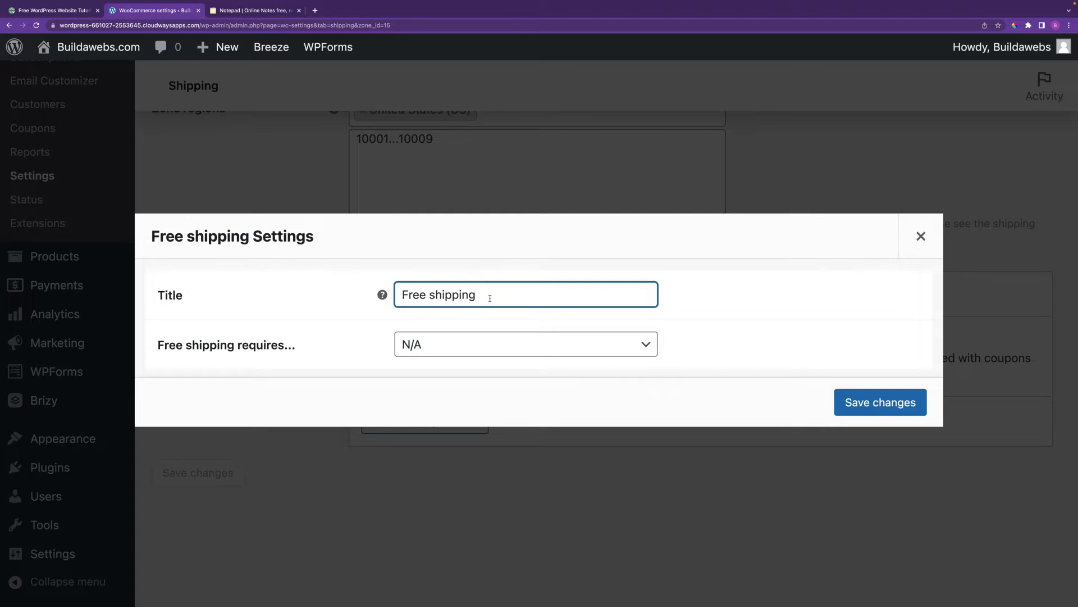
pyautogui.click(470, 345)
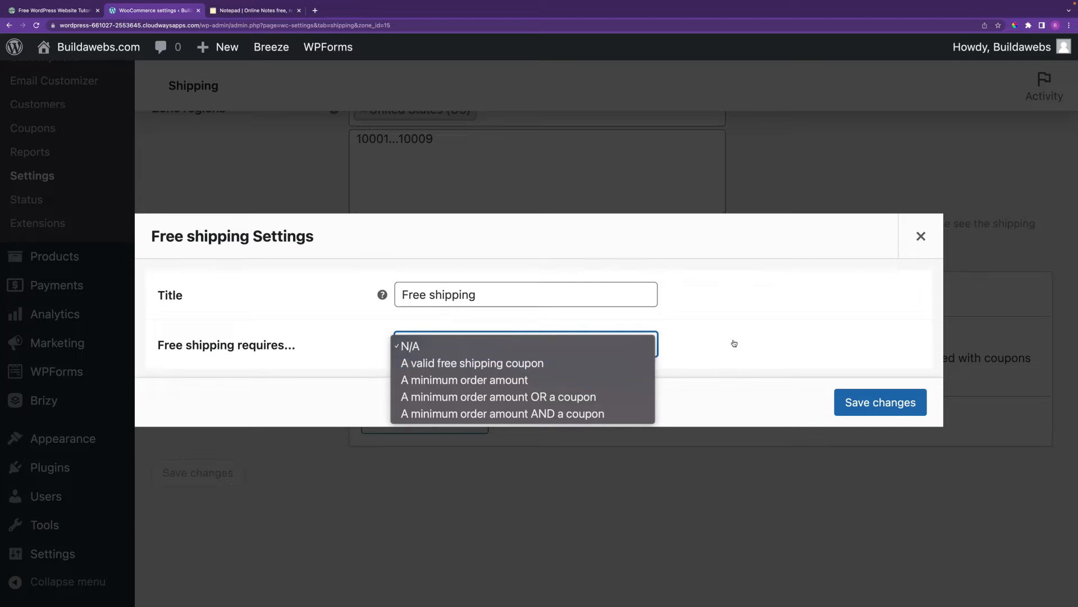
pyautogui.click(714, 344)
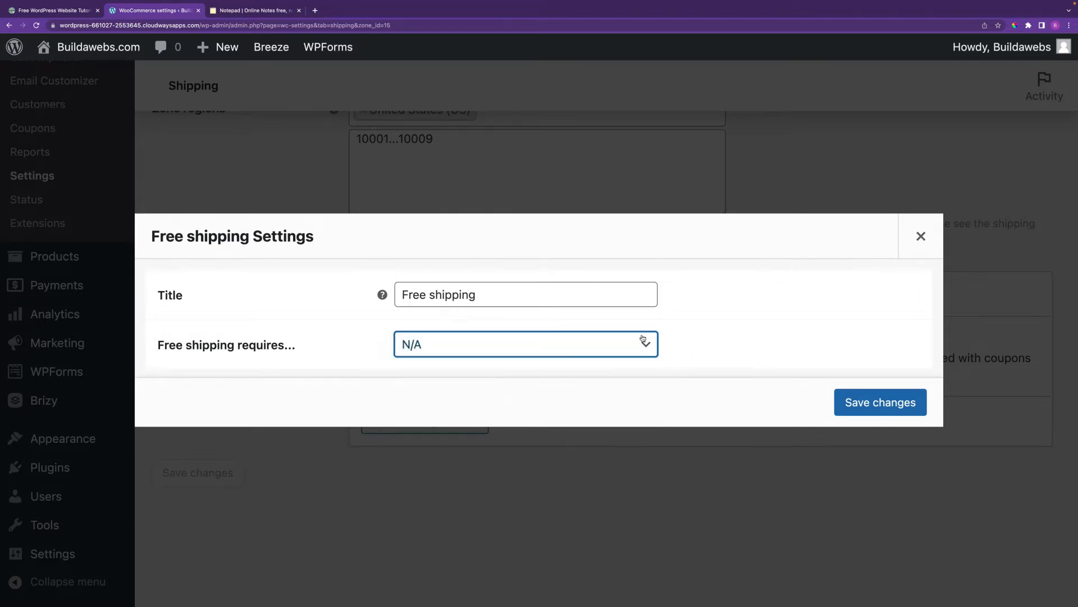
pyautogui.click(921, 237)
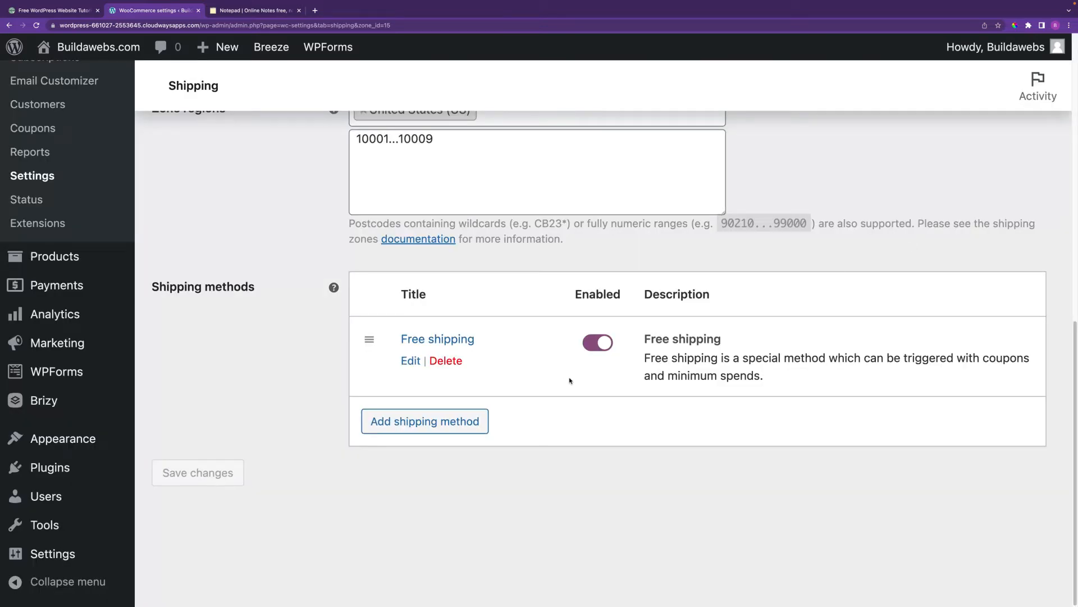
# Step: Add Local pickup as a second shipping method in the Local zone and read both methods' descriptions
pyautogui.click(438, 430)
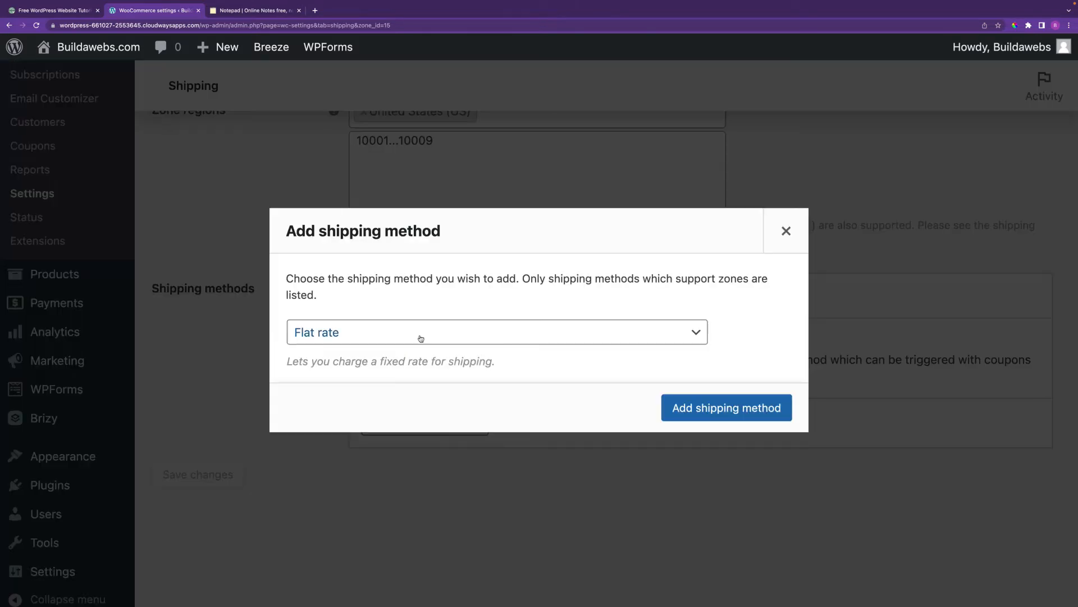
pyautogui.click(421, 337)
pyautogui.click(402, 366)
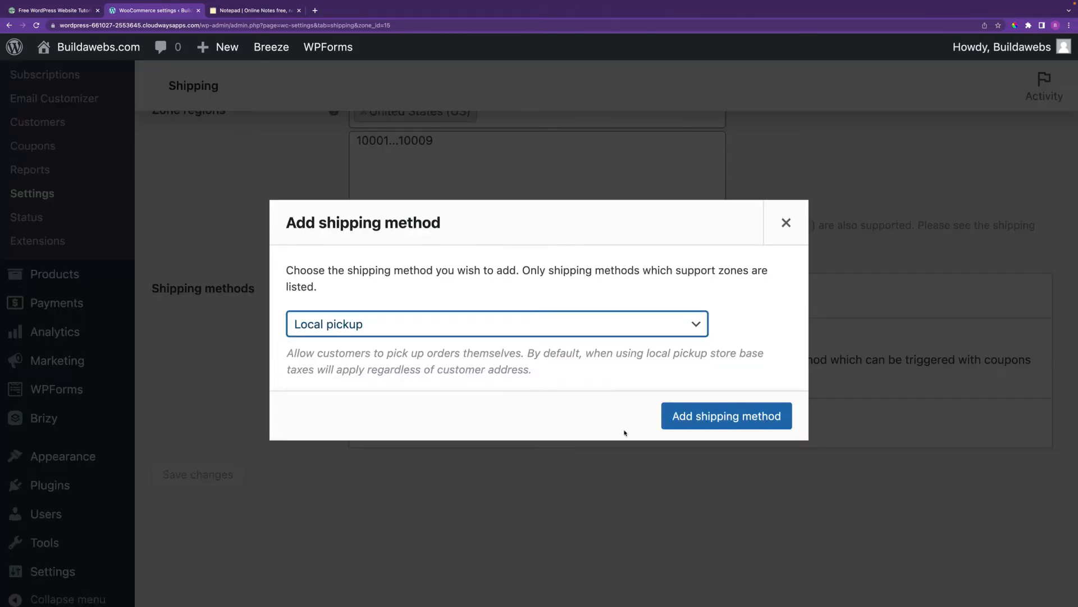
pyautogui.click(725, 419)
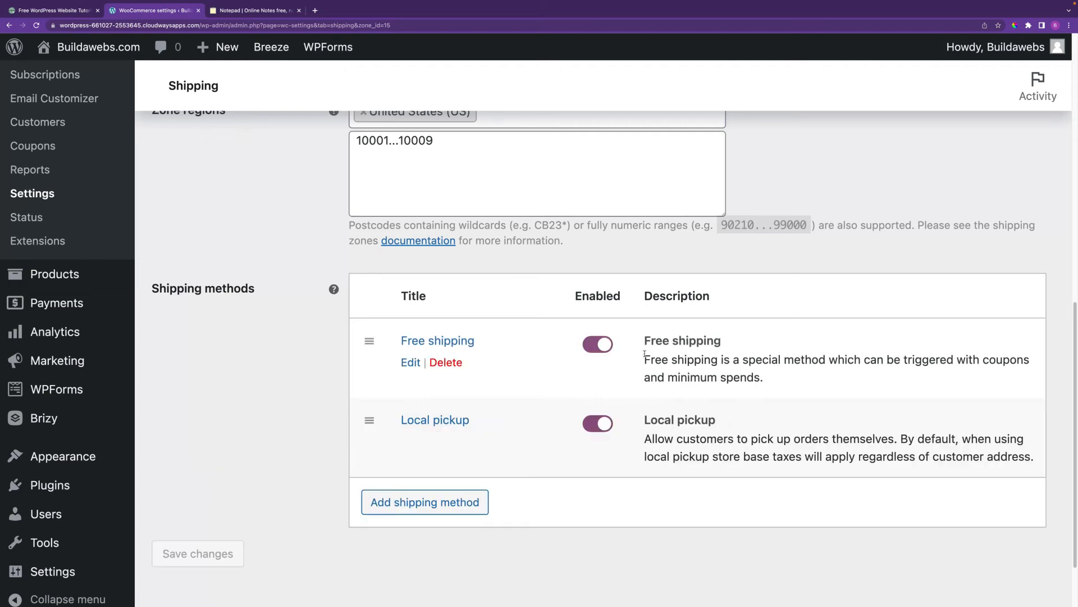
pyautogui.moveTo(645, 360); pyautogui.dragTo(792, 375)
pyautogui.moveTo(652, 439); pyautogui.dragTo(842, 439)
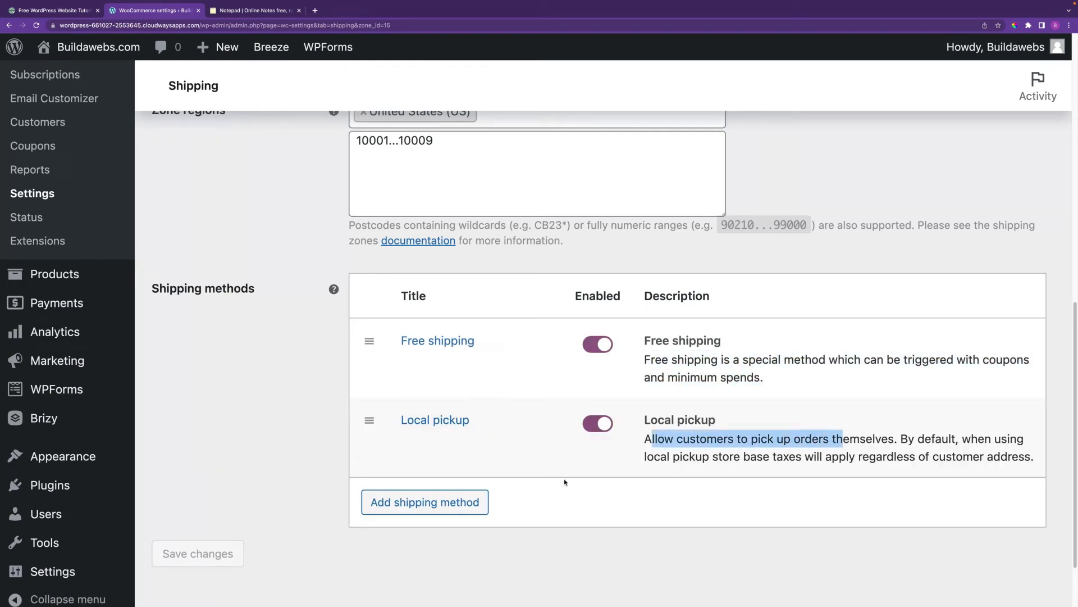
# Step: Set the Local pickup method's tax status to None and save its settings
pyautogui.click(438, 422)
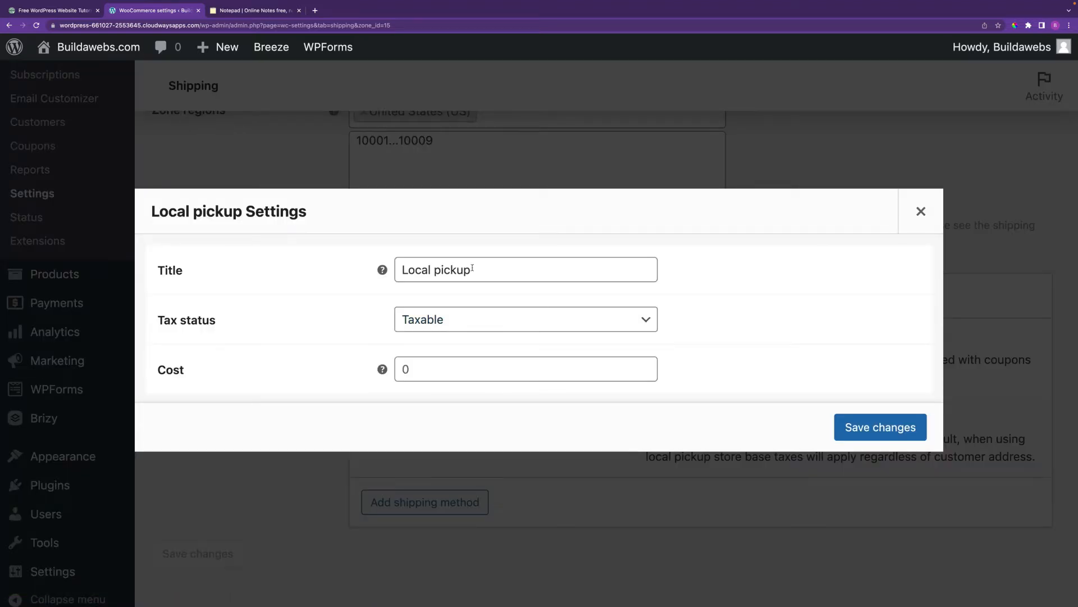
pyautogui.click(460, 321)
pyautogui.click(457, 341)
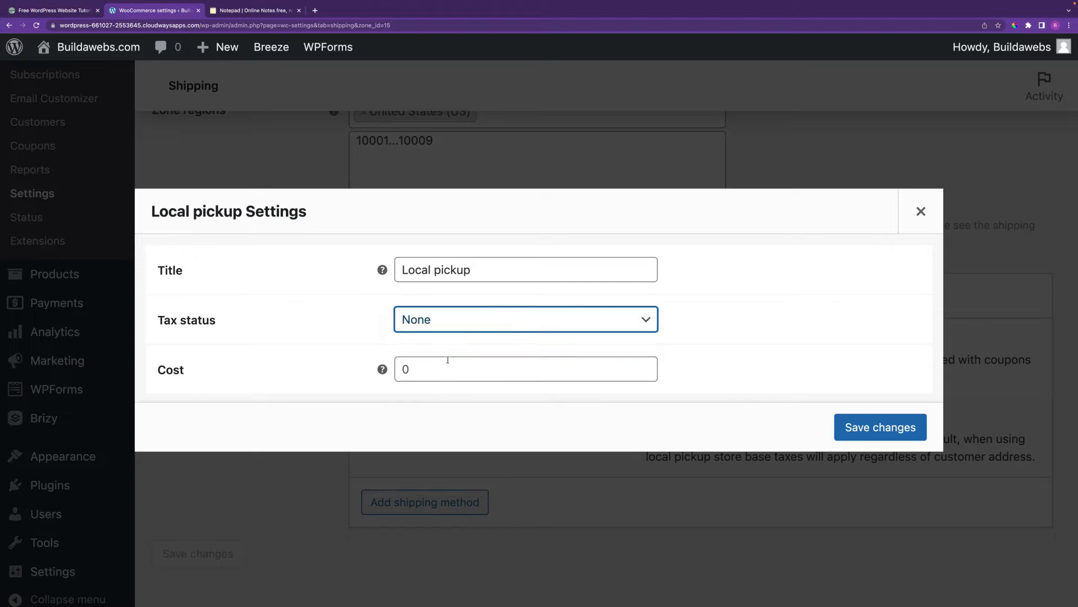
pyautogui.click(885, 428)
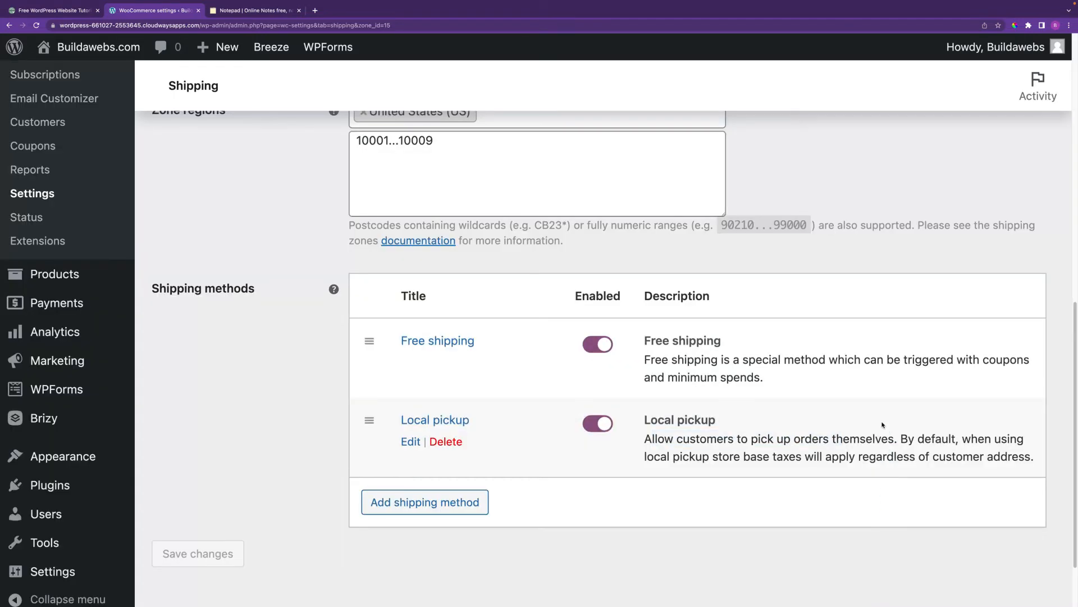
pyautogui.scroll(3, 885, 425)
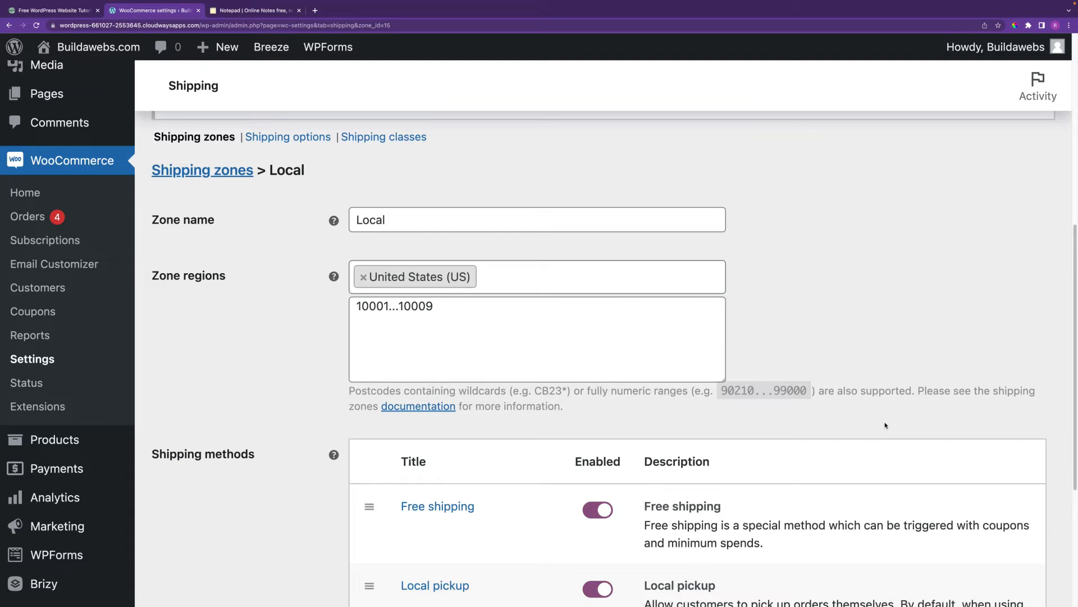
pyautogui.scroll(-1, 884, 436)
pyautogui.scroll(-3, 883, 438)
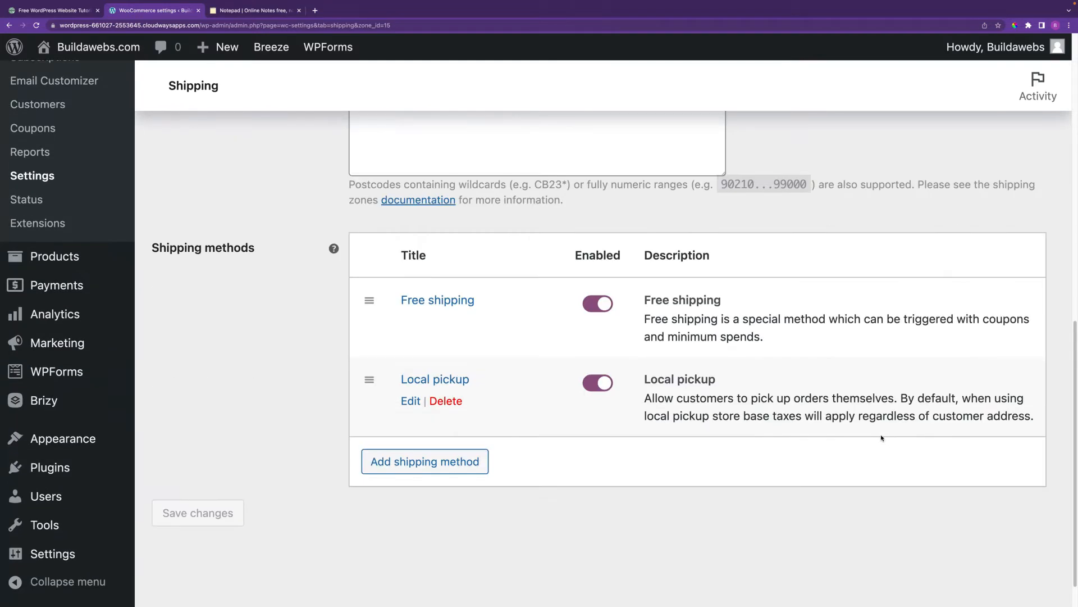
pyautogui.scroll(1, 886, 430)
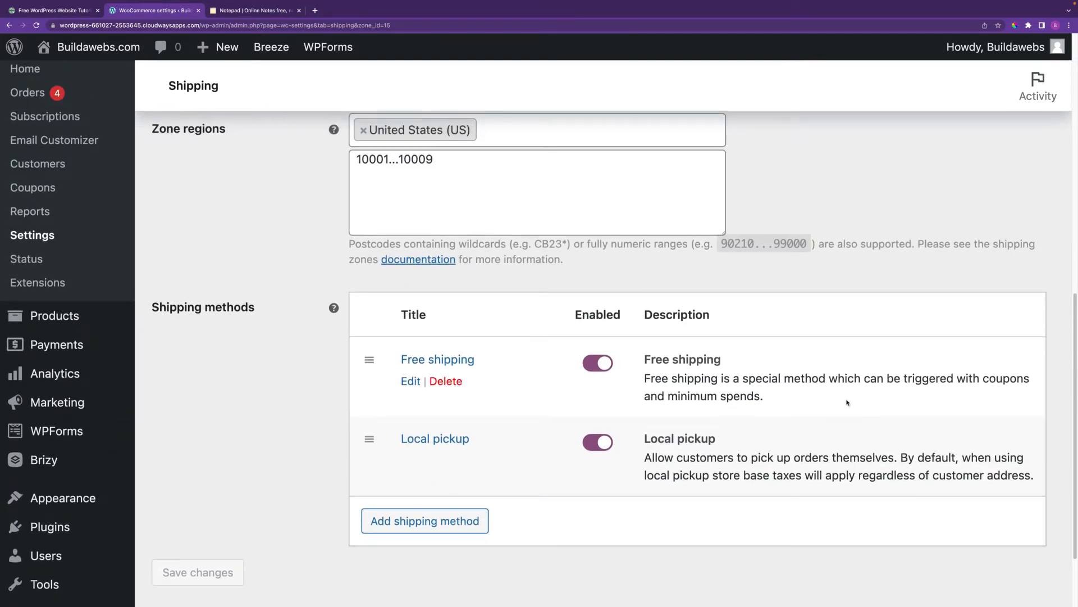
# Step: Switch to the browser window with the storefront, add one Sweet chair to the cart and view the cart
pyautogui.press('super+Tab')
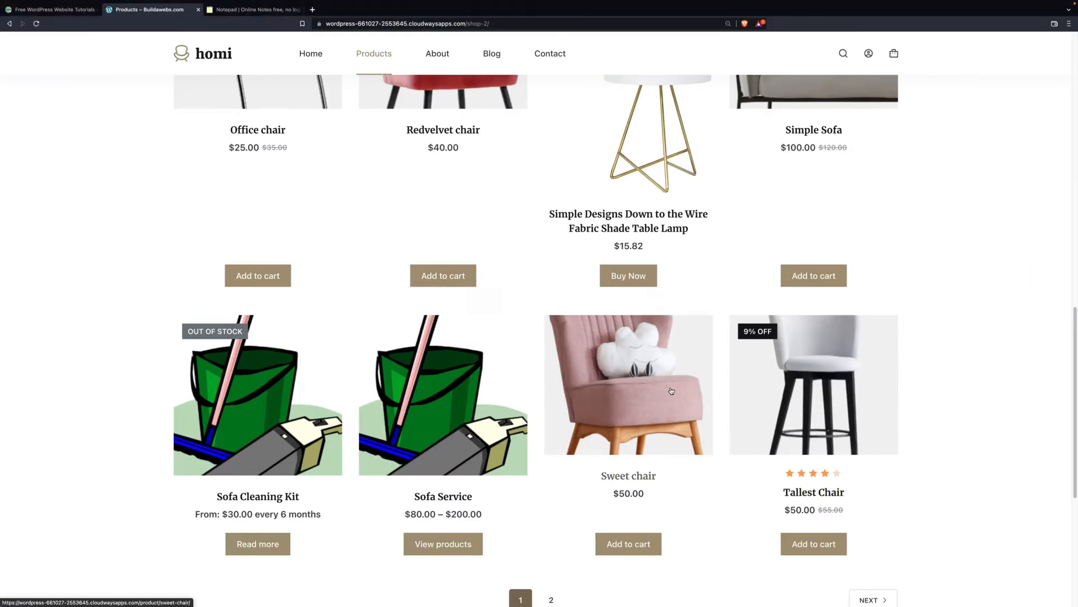
pyautogui.click(686, 397)
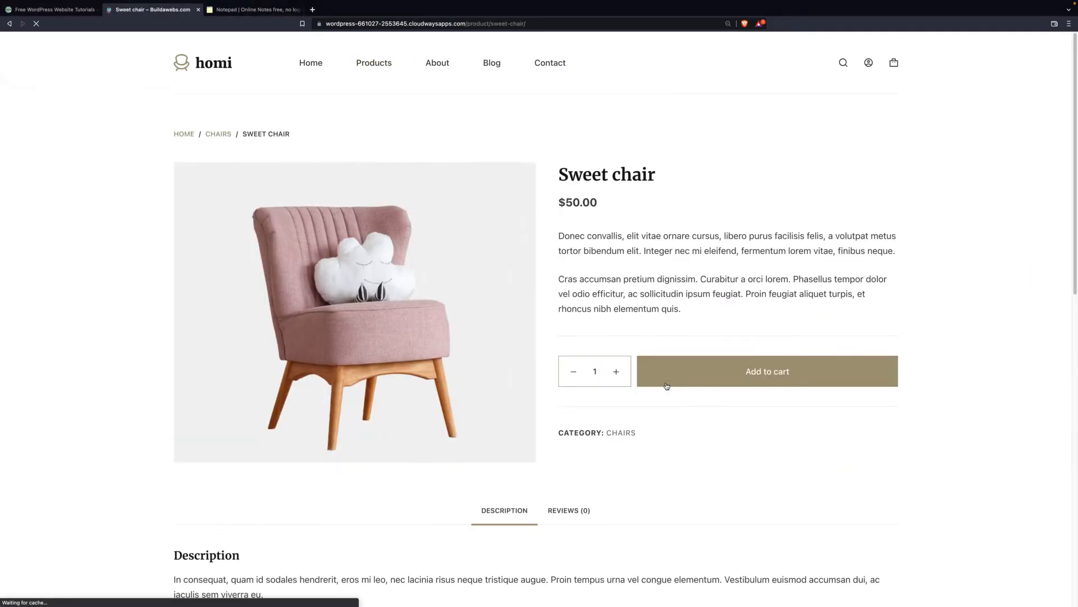
pyautogui.click(776, 375)
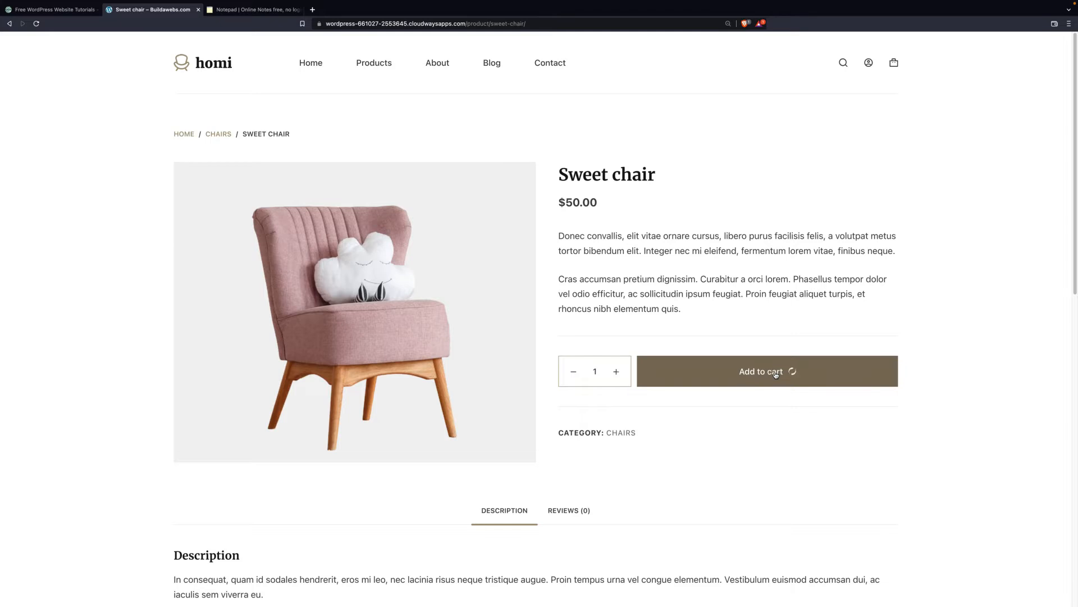
pyautogui.click(824, 375)
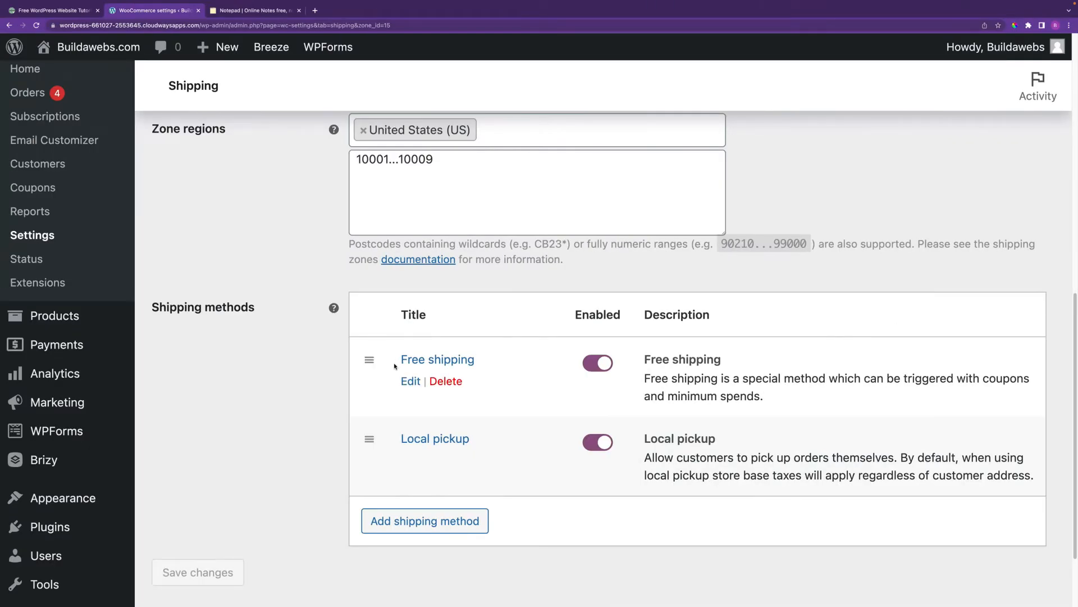
# Step: Move Free shipping below Local pickup in the Local zone's shipping methods and save the zone
pyautogui.moveTo(369, 360); pyautogui.dragTo(417, 450)
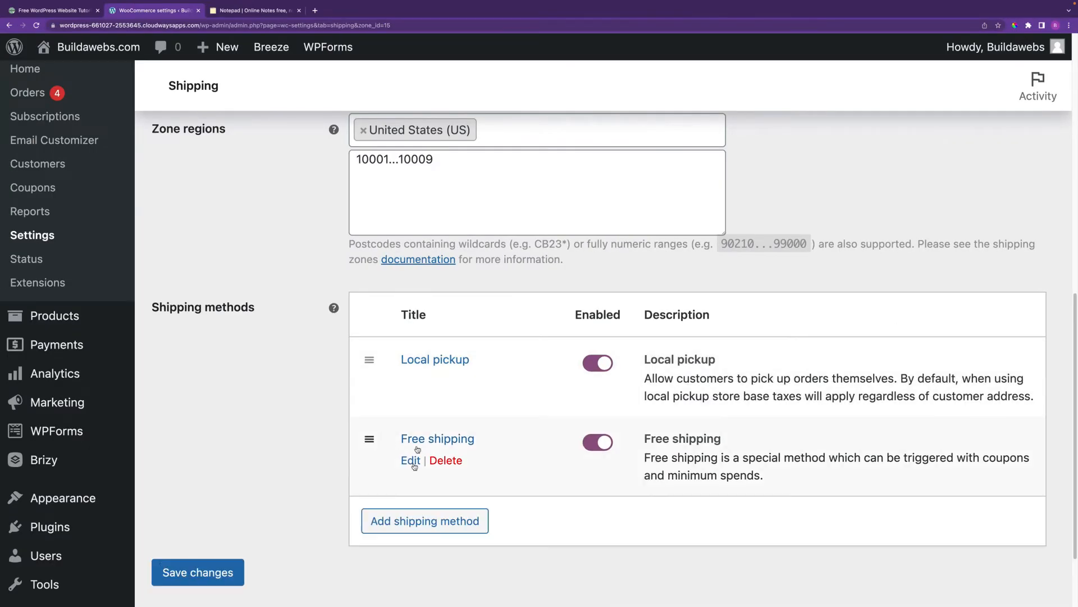
pyautogui.click(188, 573)
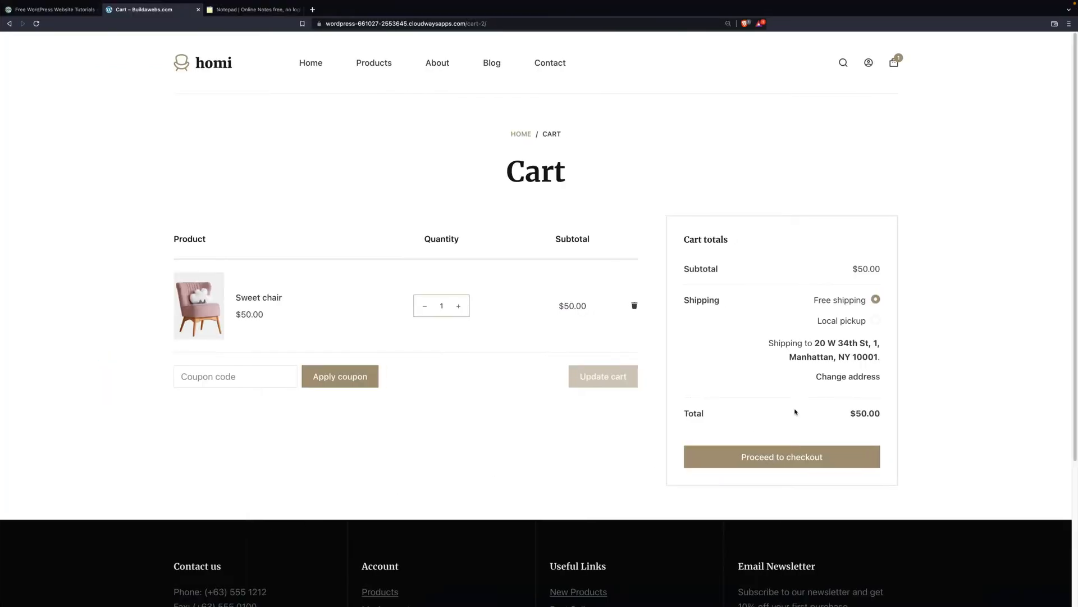
# Step: Reload the storefront cart page and check the order of the shipping options, selecting the first one
pyautogui.click(522, 19)
pyautogui.press('Return')
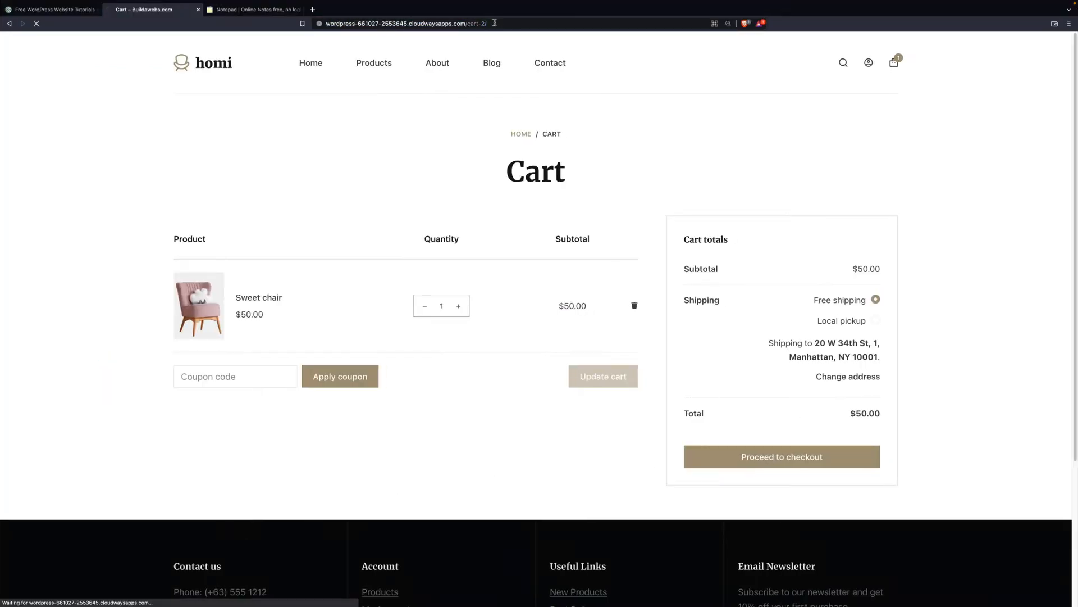
pyautogui.click(877, 300)
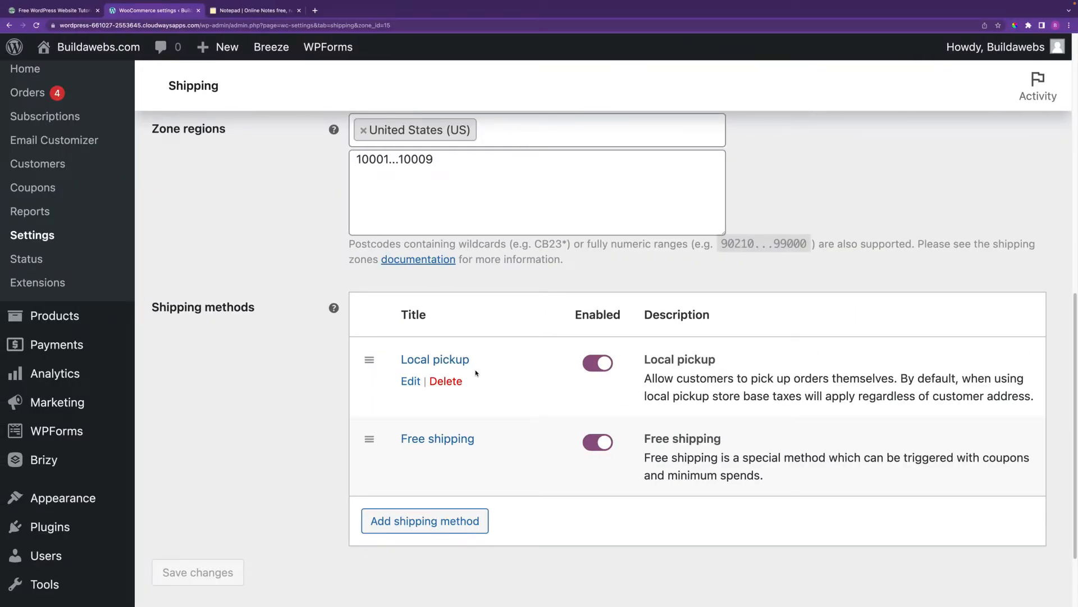
# Step: Add Flat rate as a third shipping method in the Local zone
pyautogui.moveTo(369, 440)
pyautogui.mouseDown()
pyautogui.moveTo(359, 361)
pyautogui.moveTo(356, 437)
pyautogui.mouseUp()
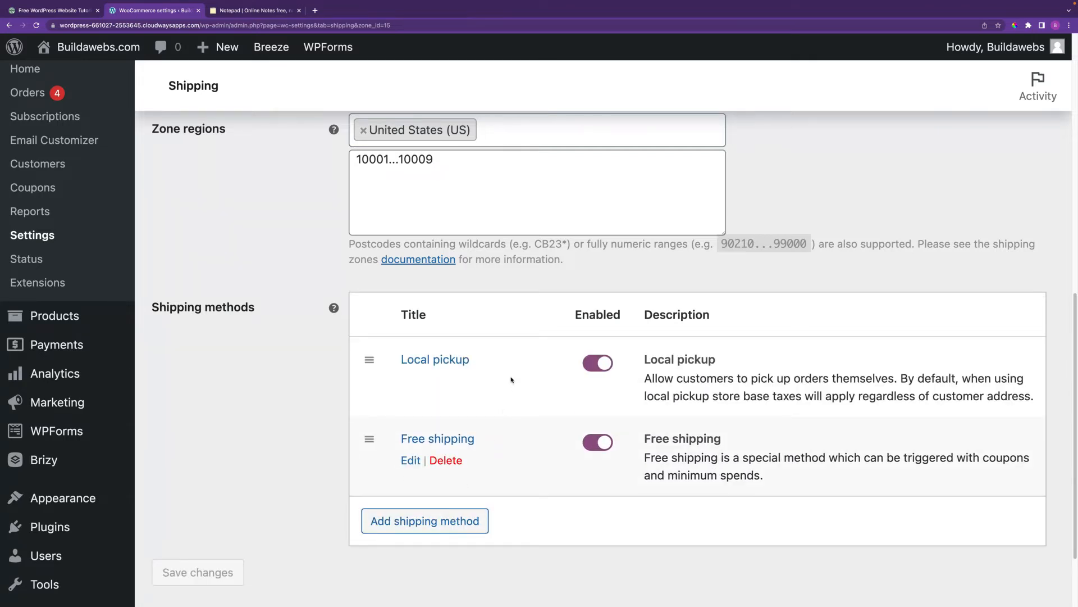
pyautogui.click(444, 523)
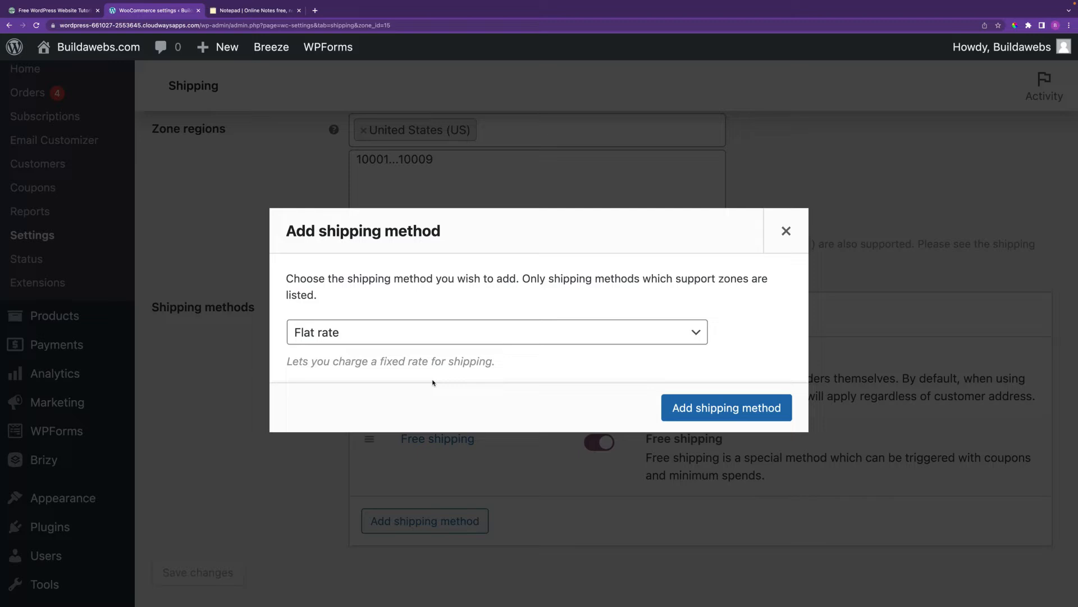
pyautogui.click(455, 332)
pyautogui.click(455, 334)
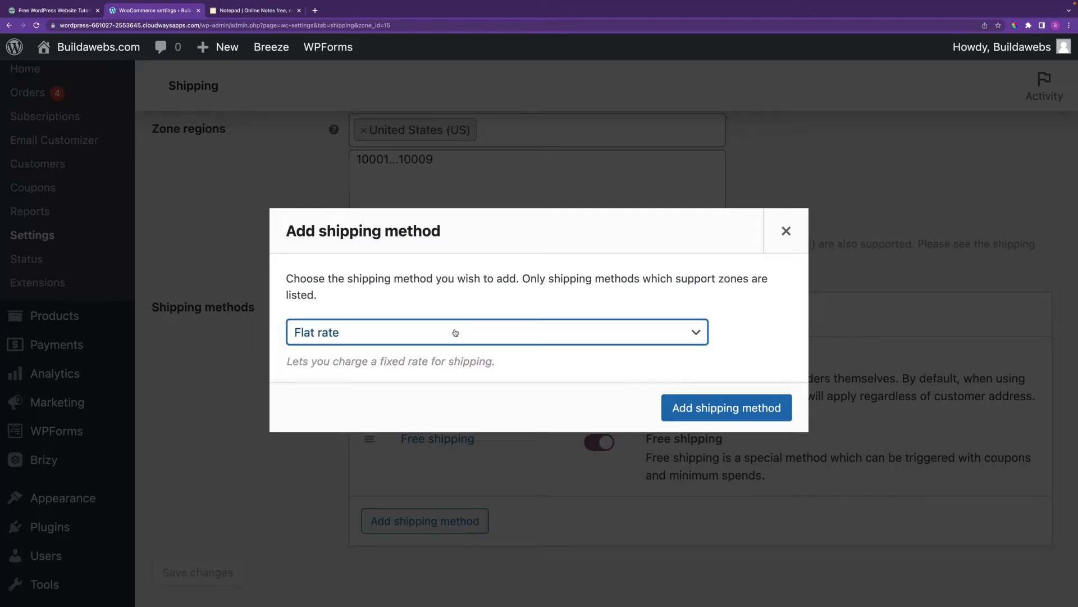
pyautogui.click(715, 409)
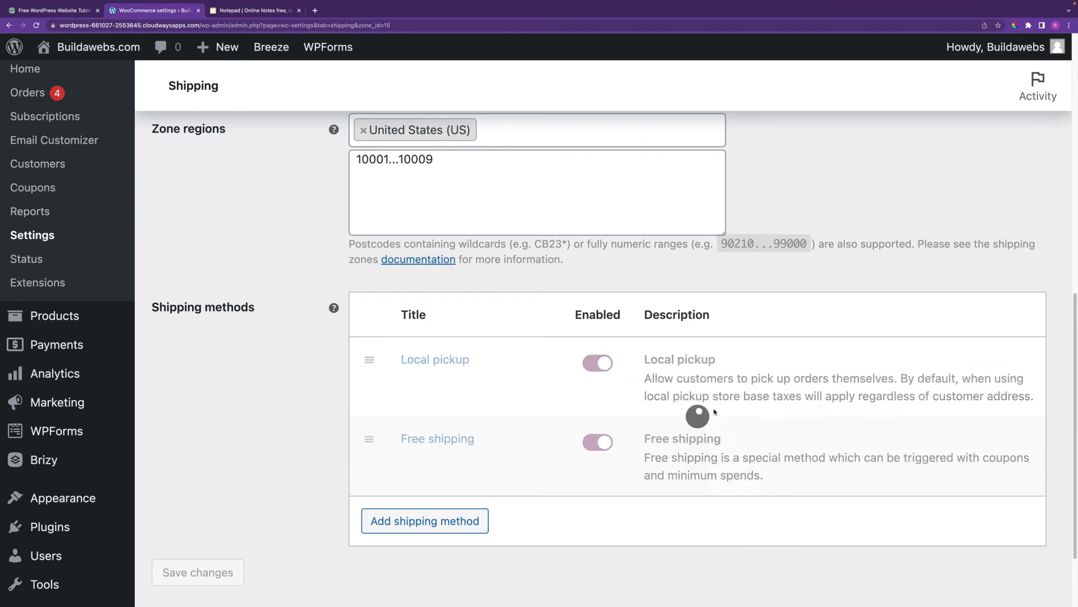
# Step: Set the Local zone's Flat rate cost to 10, save it, and reload the storefront cart to check the shipping options
pyautogui.click(422, 517)
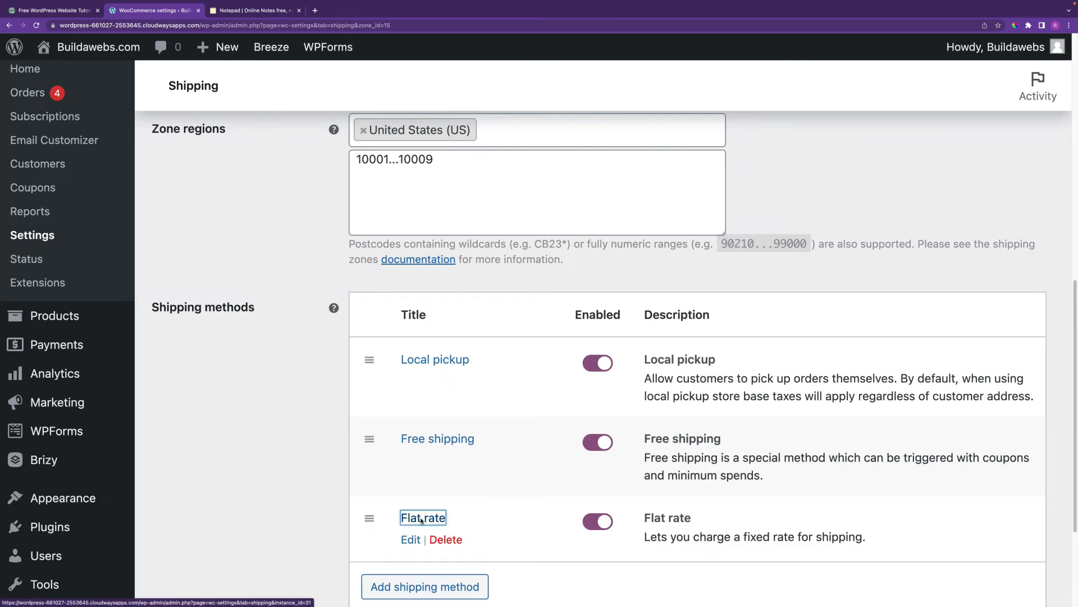
pyautogui.write('10')
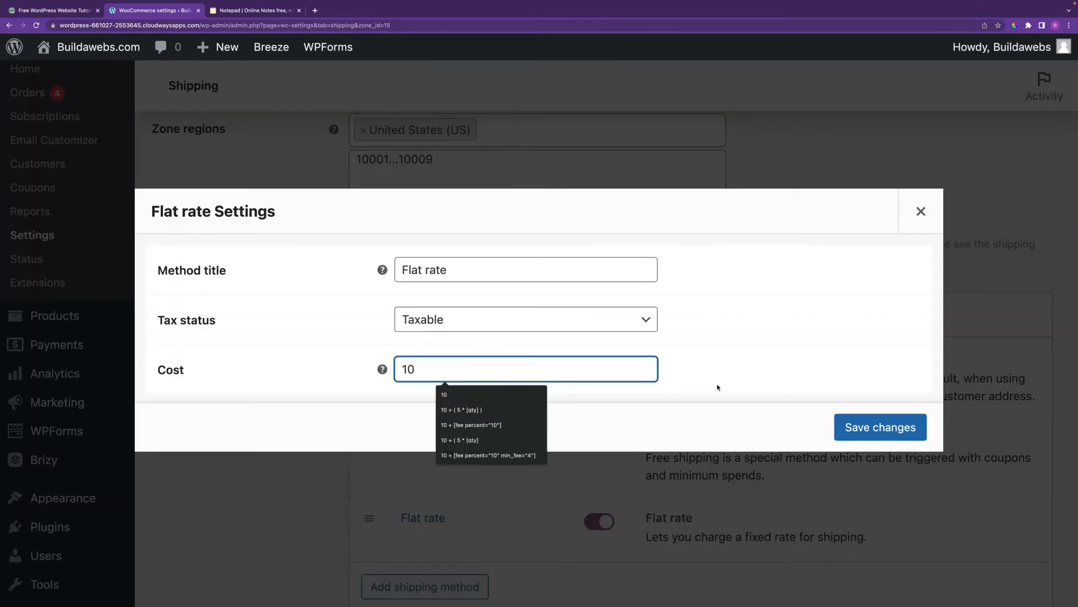
pyautogui.click(851, 425)
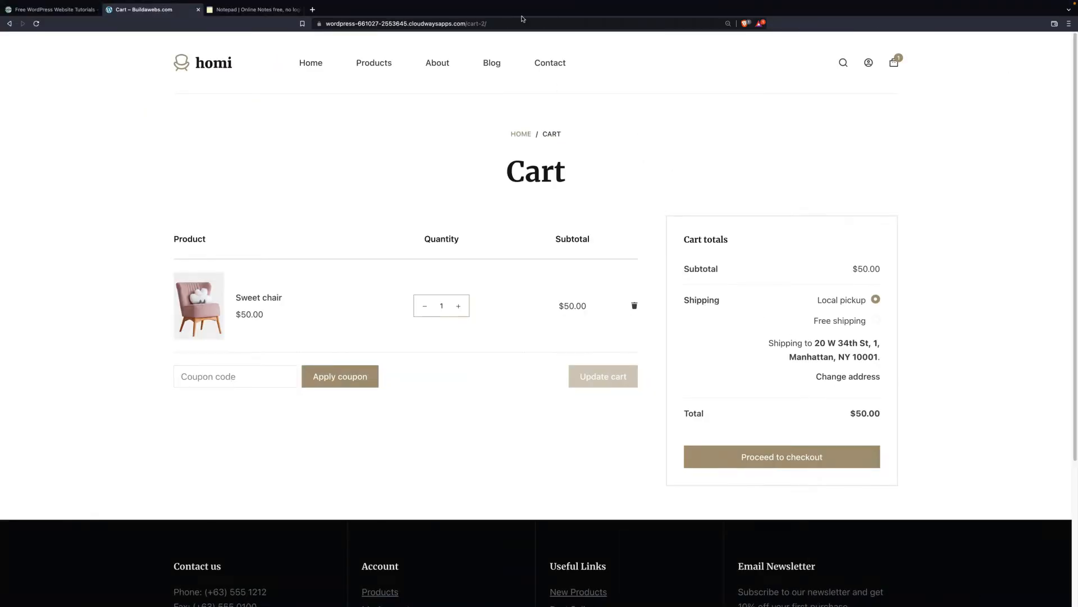
pyautogui.click(515, 24)
pyautogui.press('Return')
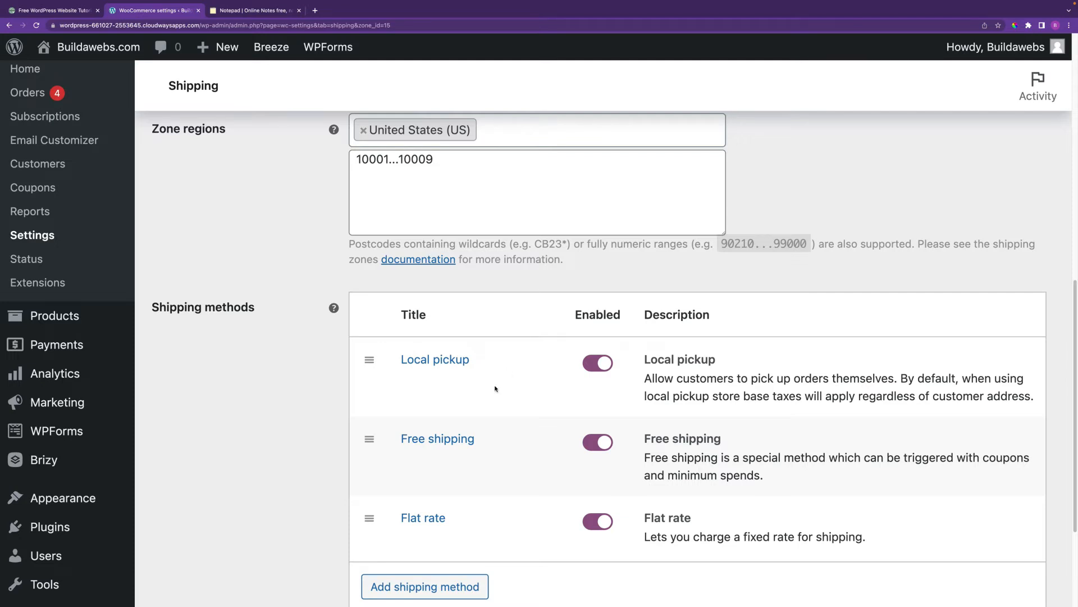
# Step: Find the WC Hide Shipping Methods plugin in the WordPress plugin directory, then install and activate it
pyautogui.moveTo(463, 518)
pyautogui.scroll(-1, 101, 495)
pyautogui.moveTo(99, 475)
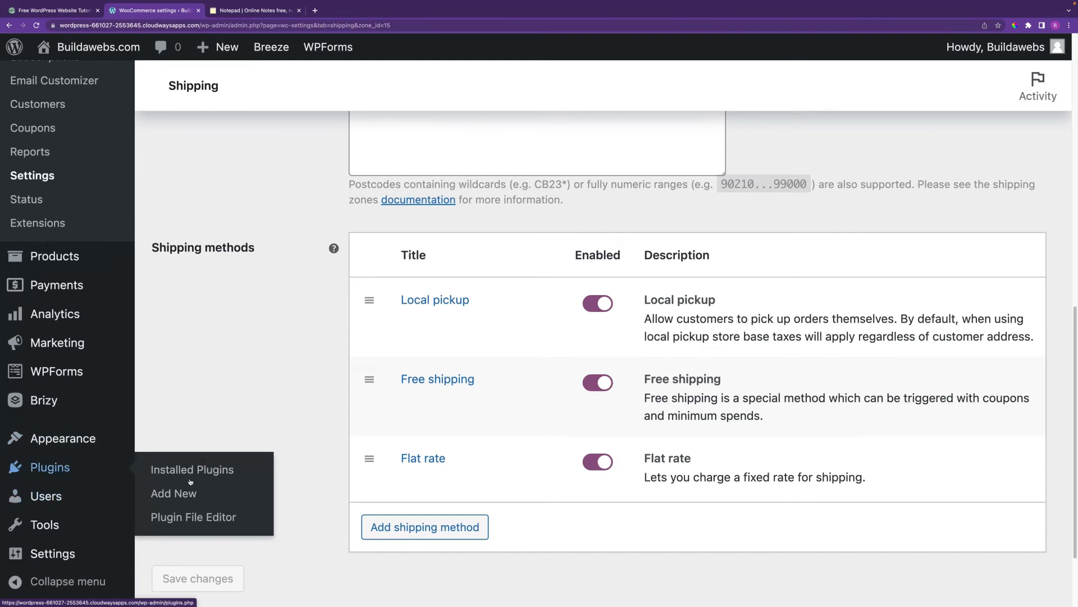
pyautogui.rightClick(184, 495)
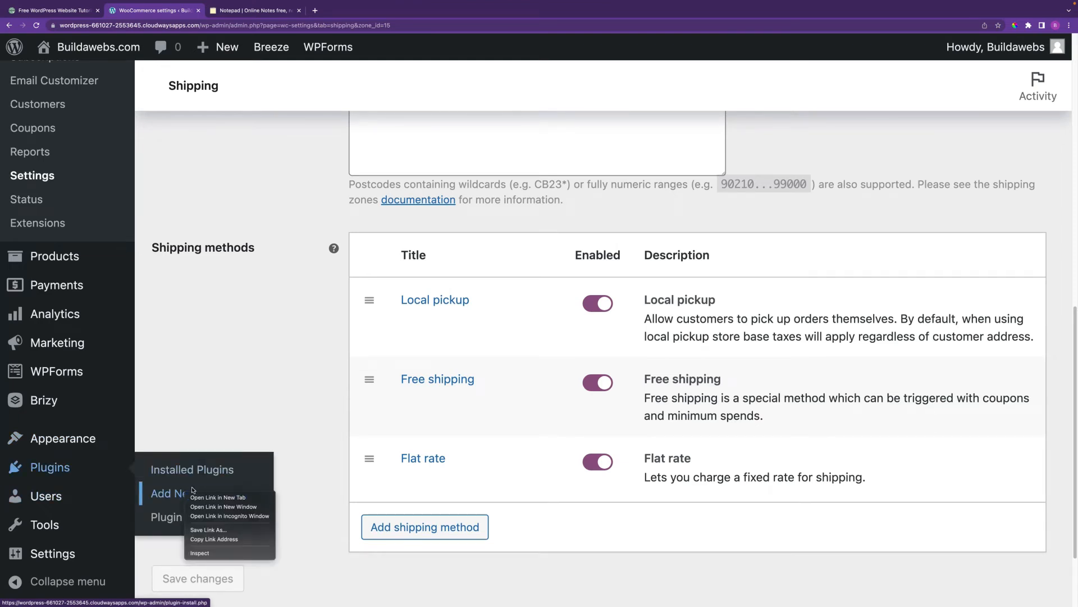
pyautogui.click(179, 495)
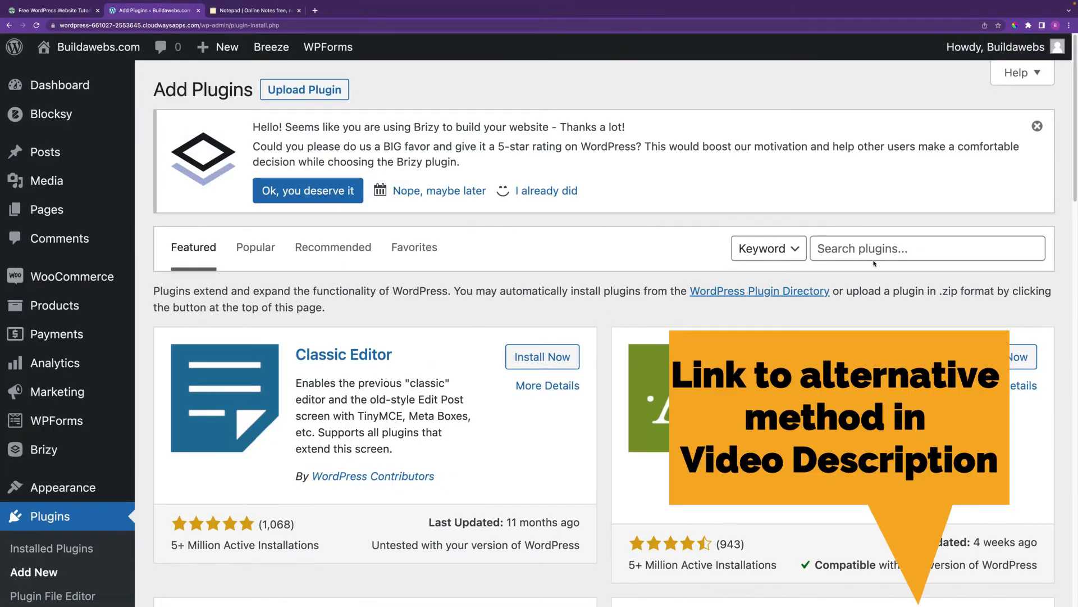
pyautogui.click(868, 253)
pyautogui.write('WC Hide Shipping Methods')
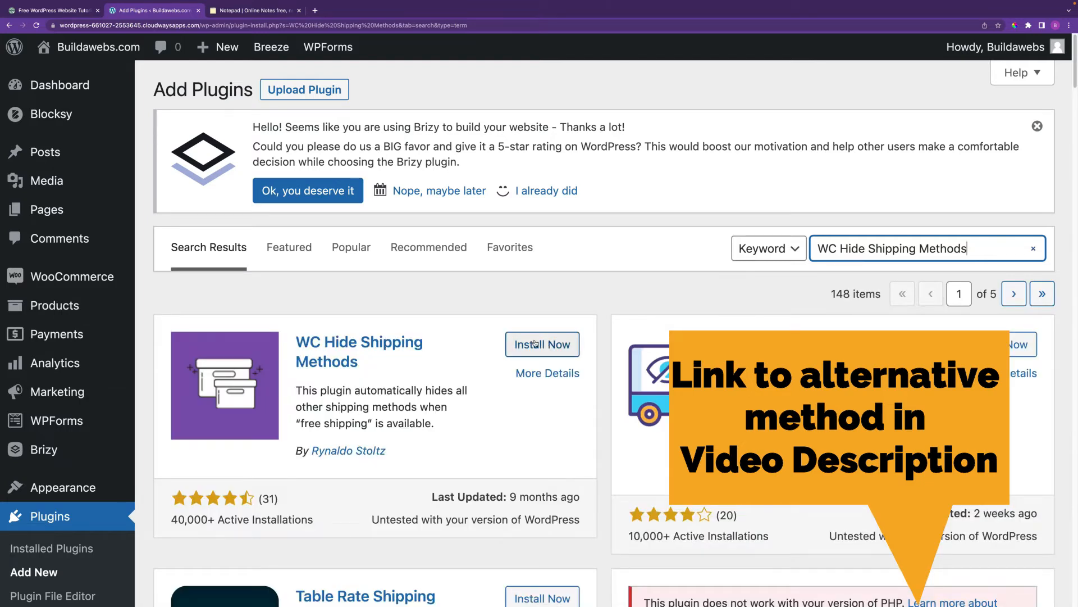
pyautogui.click(534, 345)
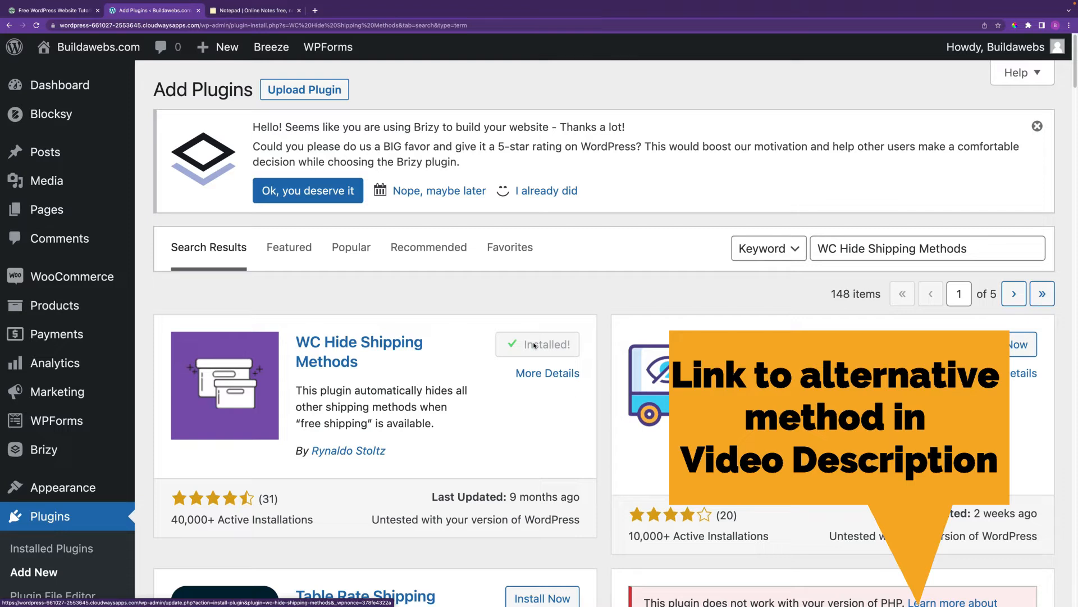
pyautogui.click(534, 344)
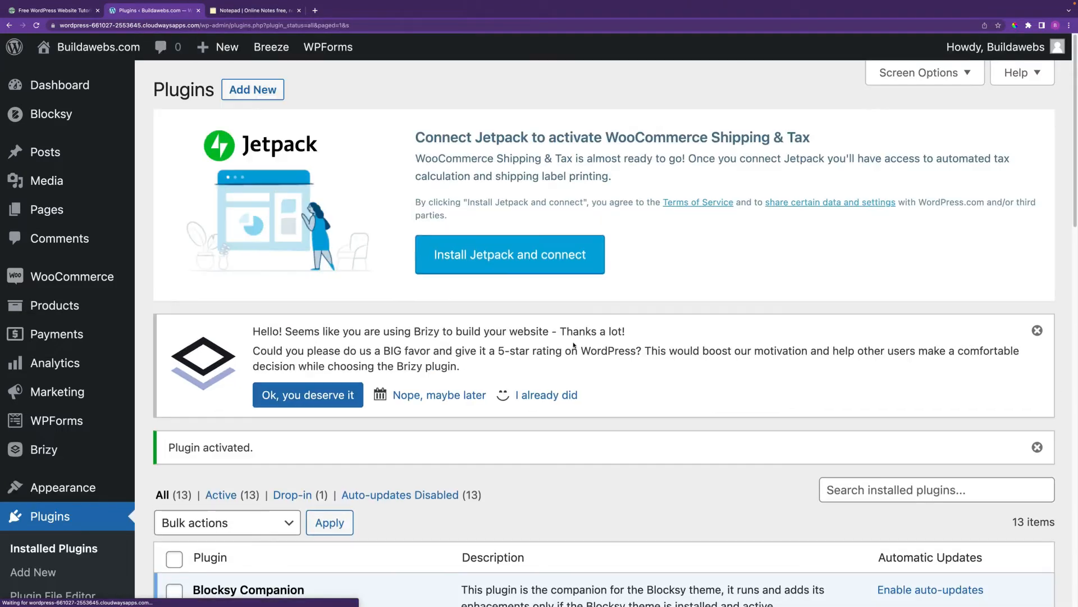
# Step: In the WooCommerce shipping options, hide all other methods except "Free Shipping" and "Local Pickup" when free shipping is available, and save
pyautogui.moveTo(71, 279)
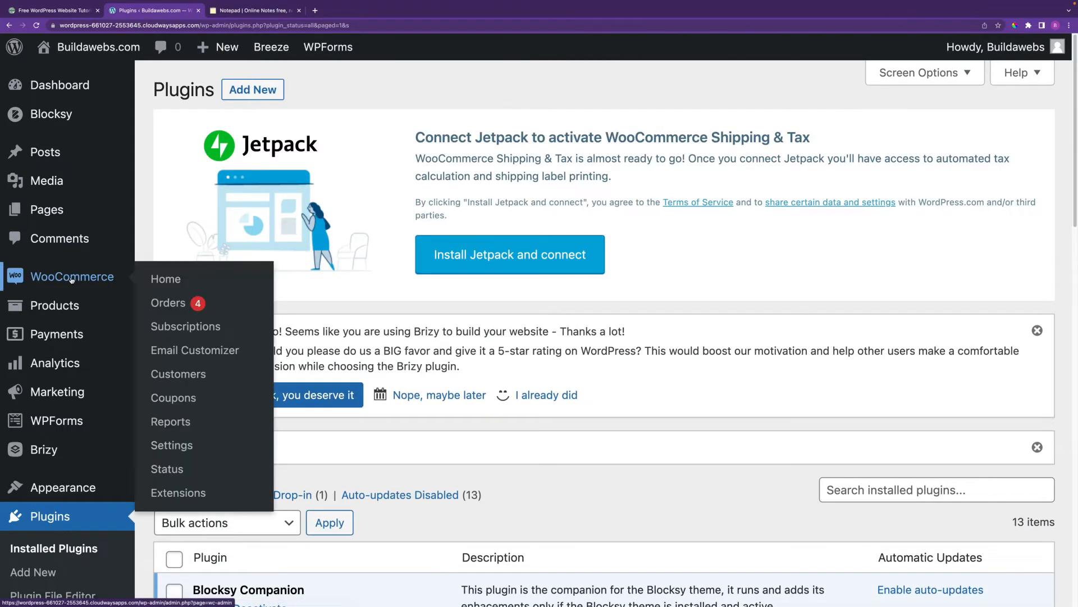
pyautogui.click(178, 451)
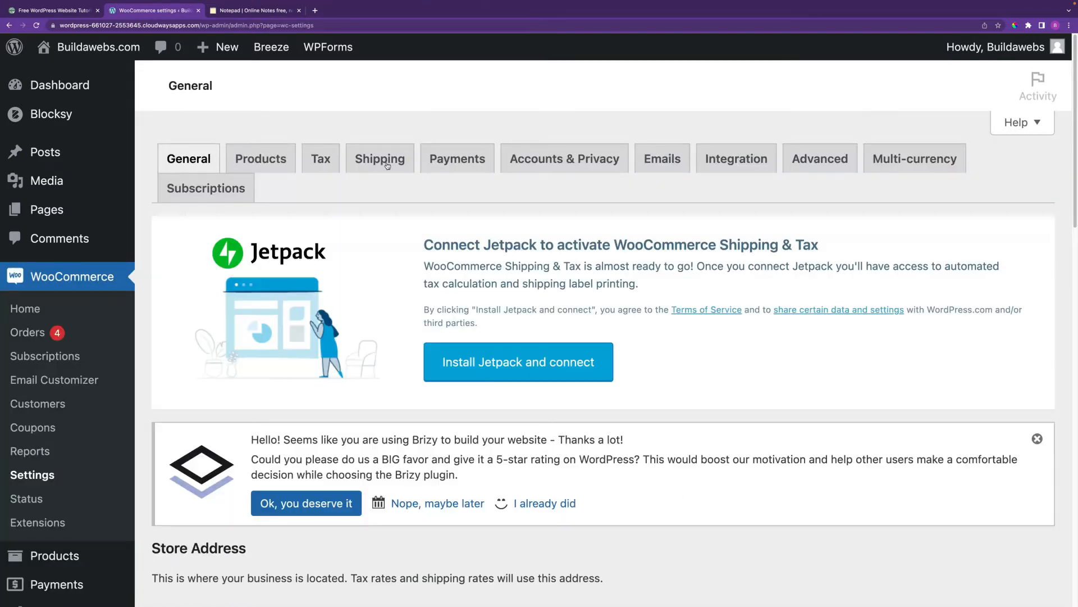
pyautogui.click(385, 162)
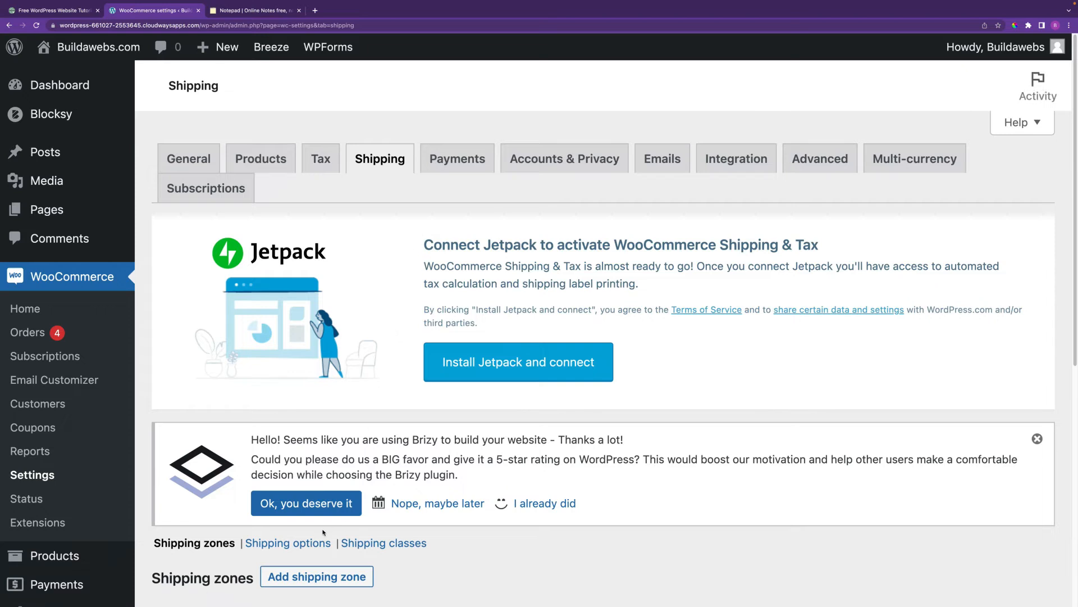
pyautogui.click(301, 545)
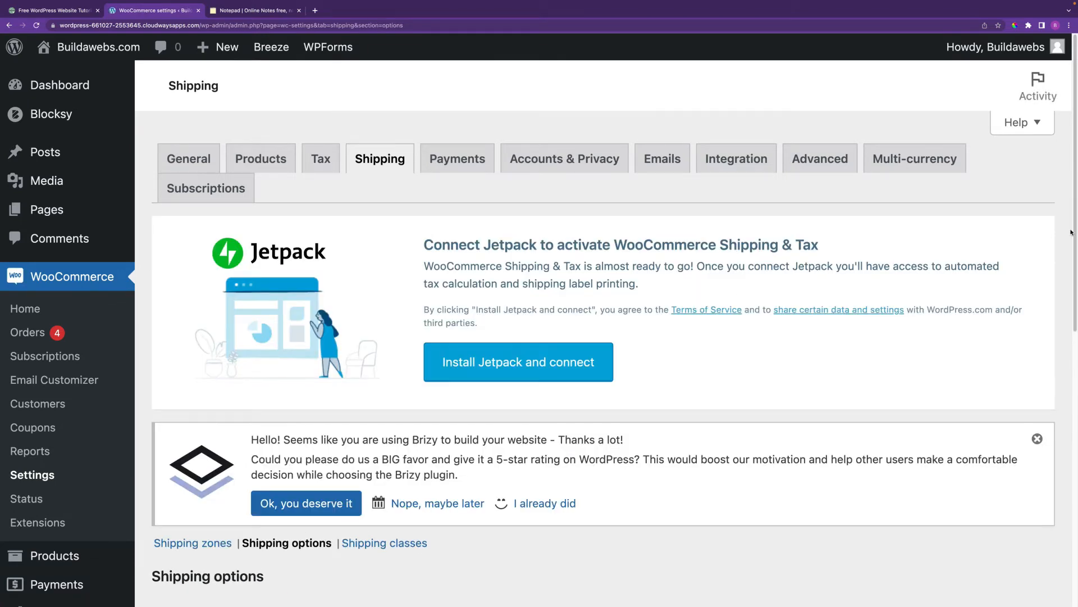
pyautogui.scroll(-4, 1059, 328)
pyautogui.moveTo(1071, 233); pyautogui.dragTo(1059, 326)
pyautogui.click(1038, 210)
pyautogui.click(836, 314)
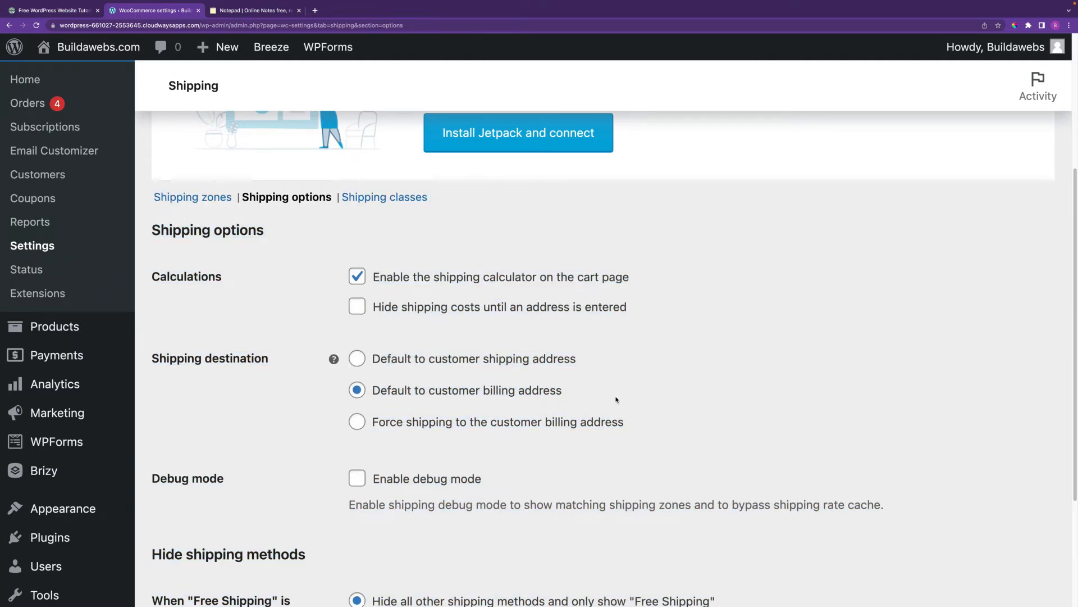
pyautogui.scroll(-3, 446, 549)
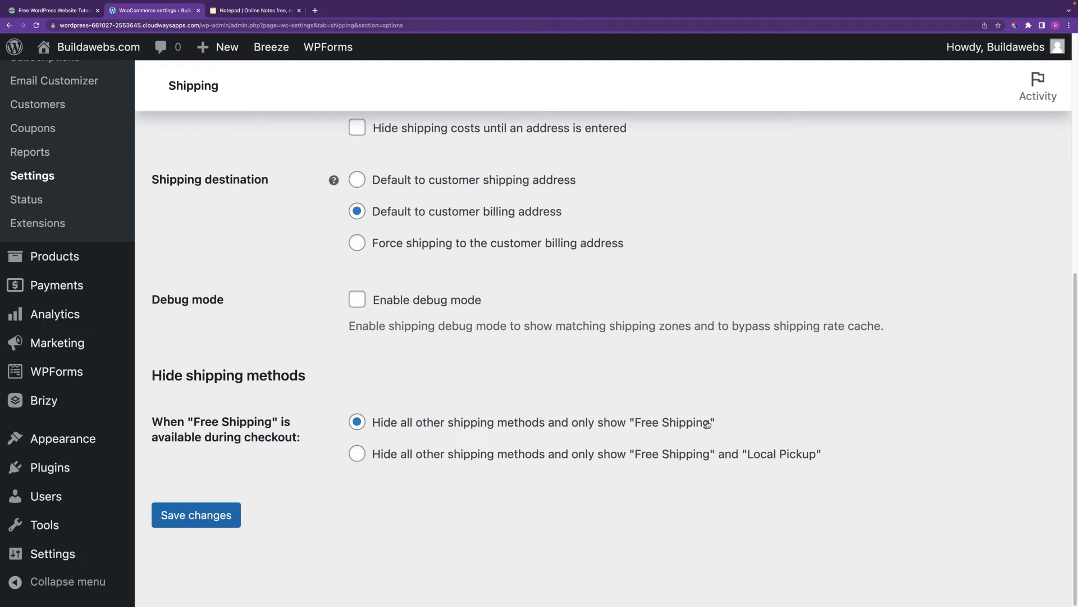
pyautogui.click(360, 455)
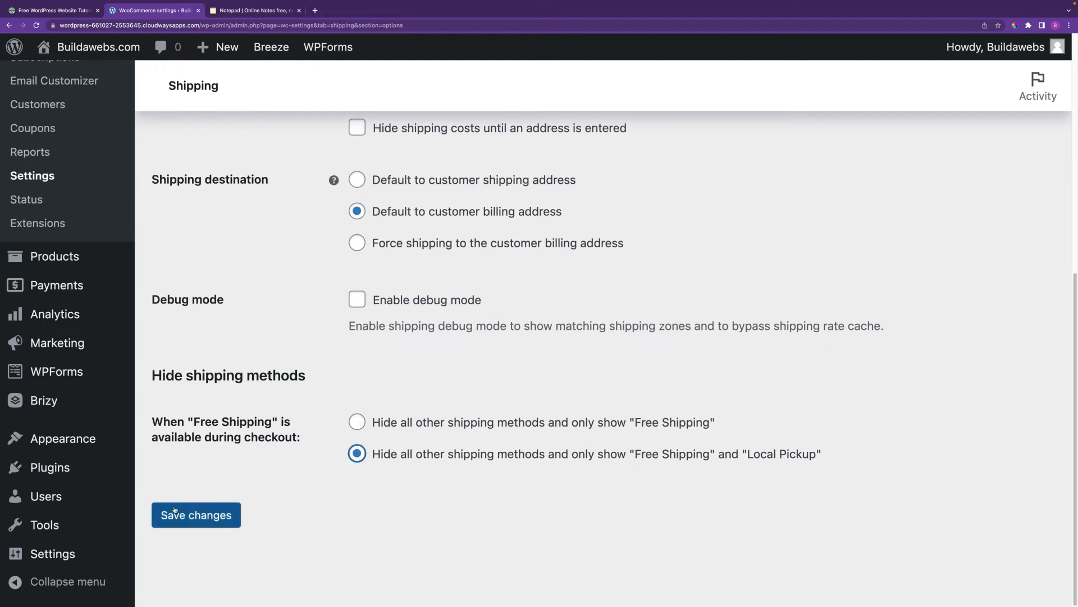
pyautogui.click(190, 516)
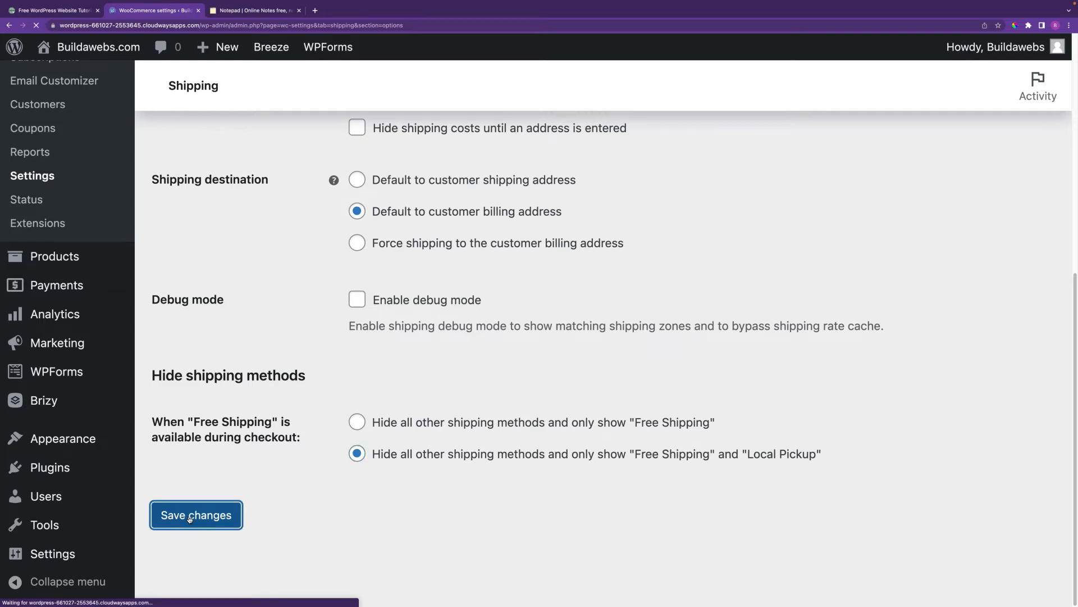
# Step: Switch to the storefront window, reload the cart and try both Free shipping and Local pickup
pyautogui.hotkey('ctrl', 'Right')
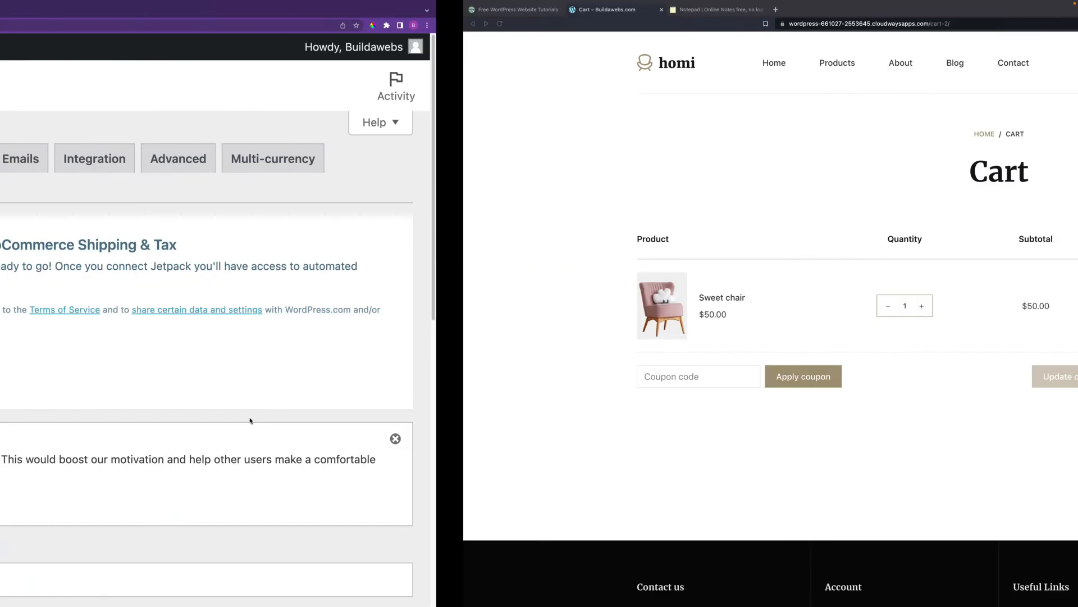
pyautogui.click(501, 23)
pyautogui.press('Return')
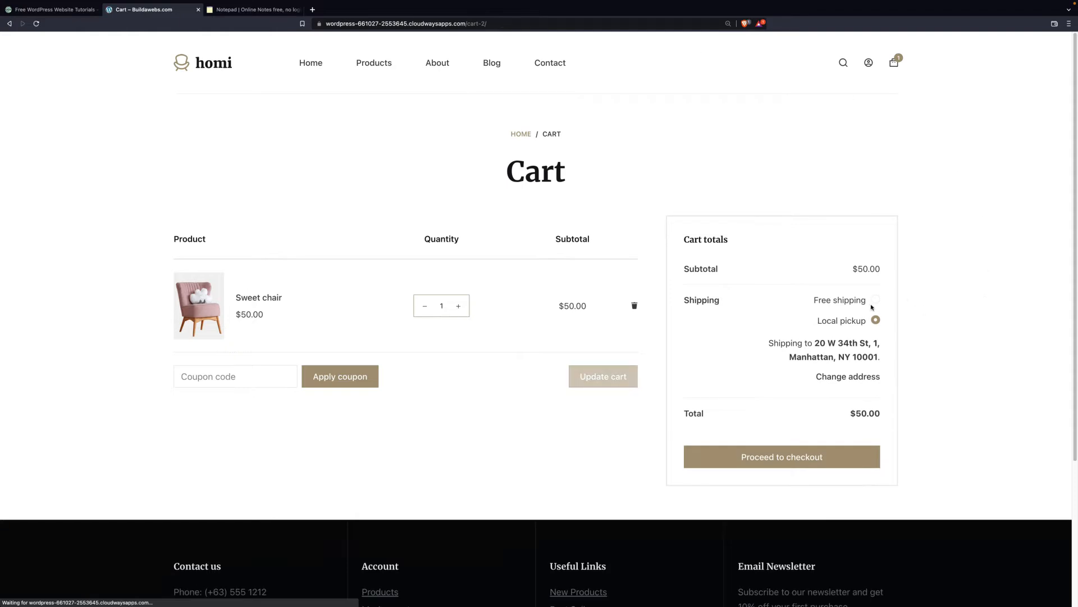
pyautogui.click(875, 299)
pyautogui.click(875, 320)
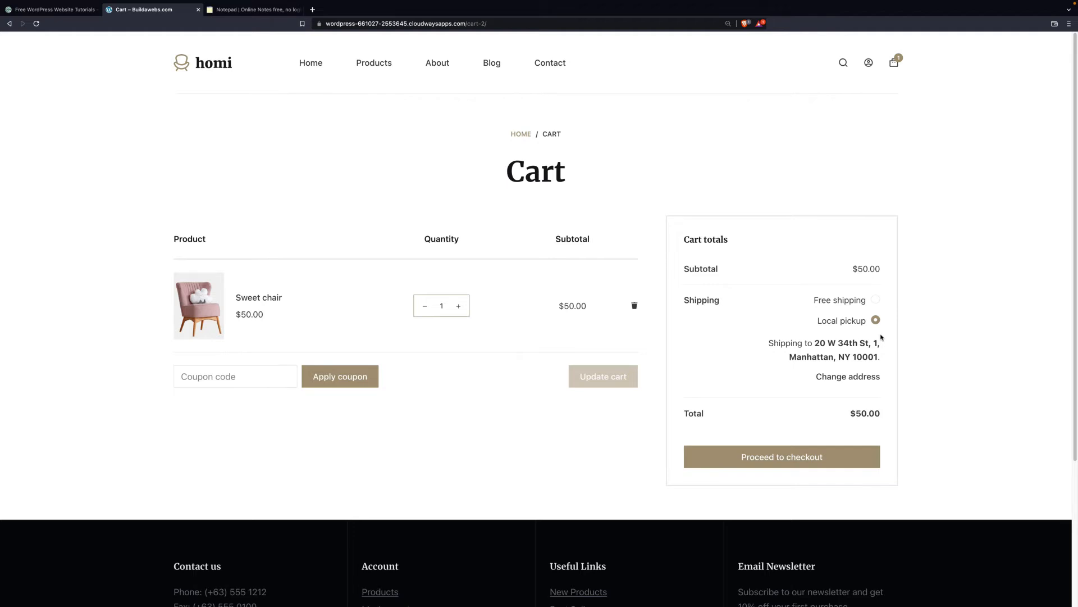
# Step: Return to the WordPress admin window and open the Domestic zone from the WooCommerce shipping zones
pyautogui.hotkey('ctrl', 'Left')
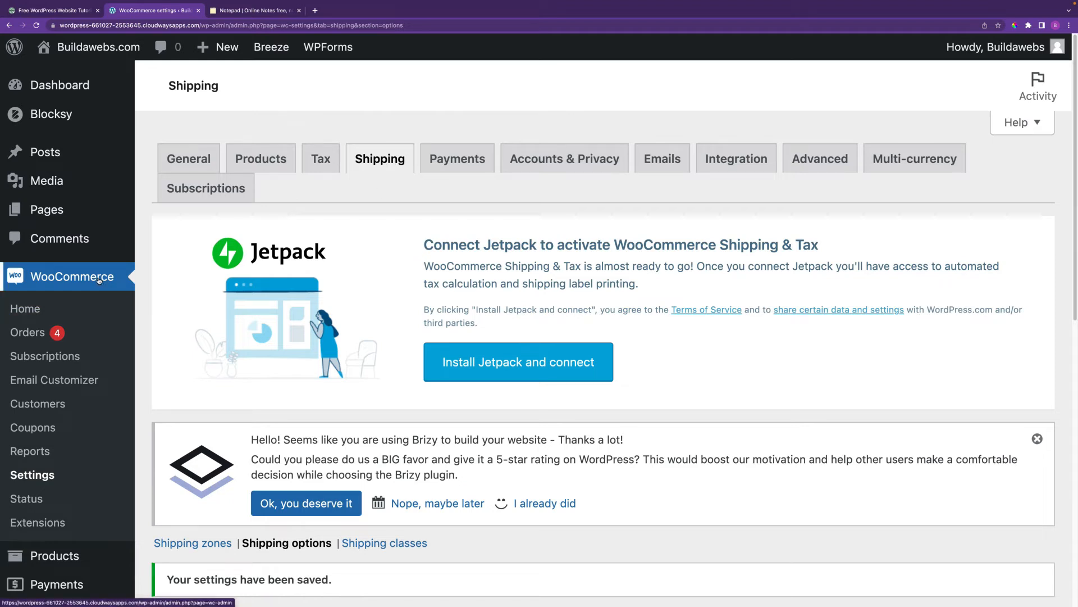
pyautogui.click(375, 160)
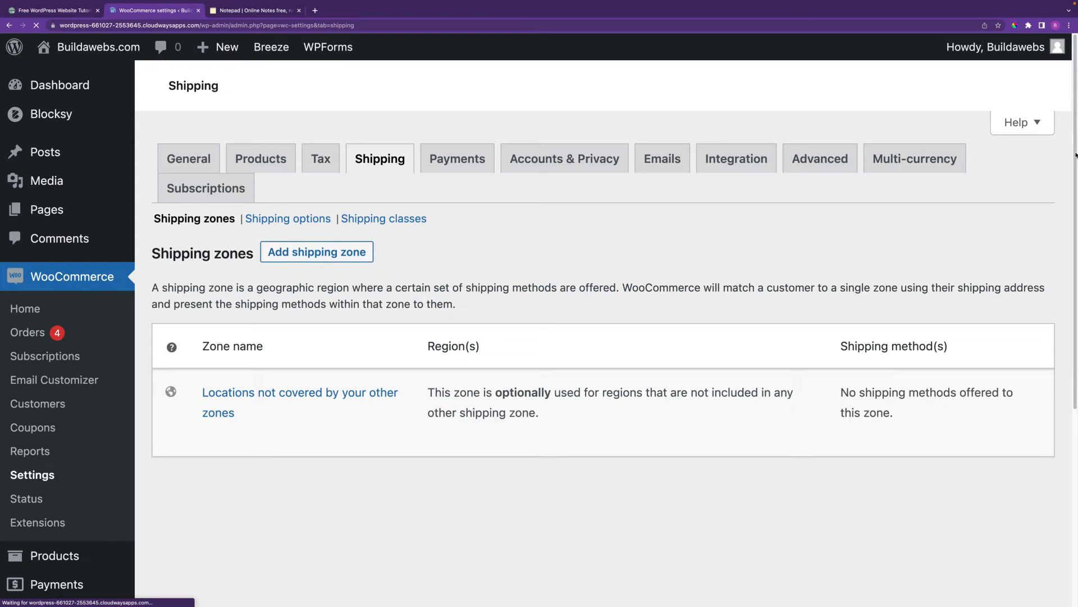
pyautogui.scroll(-4, 1071, 204)
pyautogui.click(1039, 225)
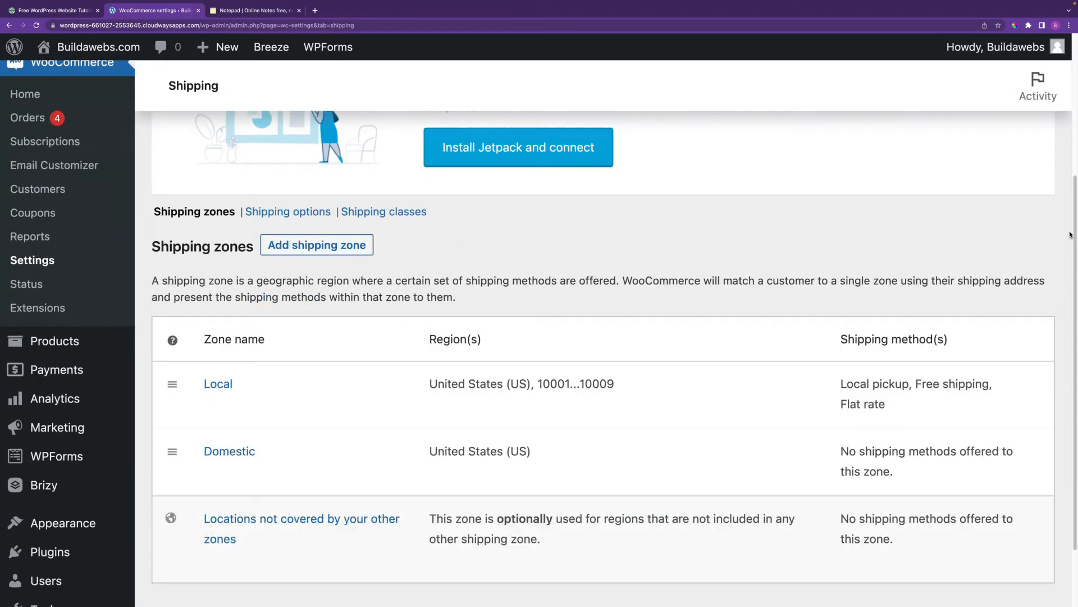
pyautogui.scroll(-2, 1070, 235)
pyautogui.moveTo(337, 421)
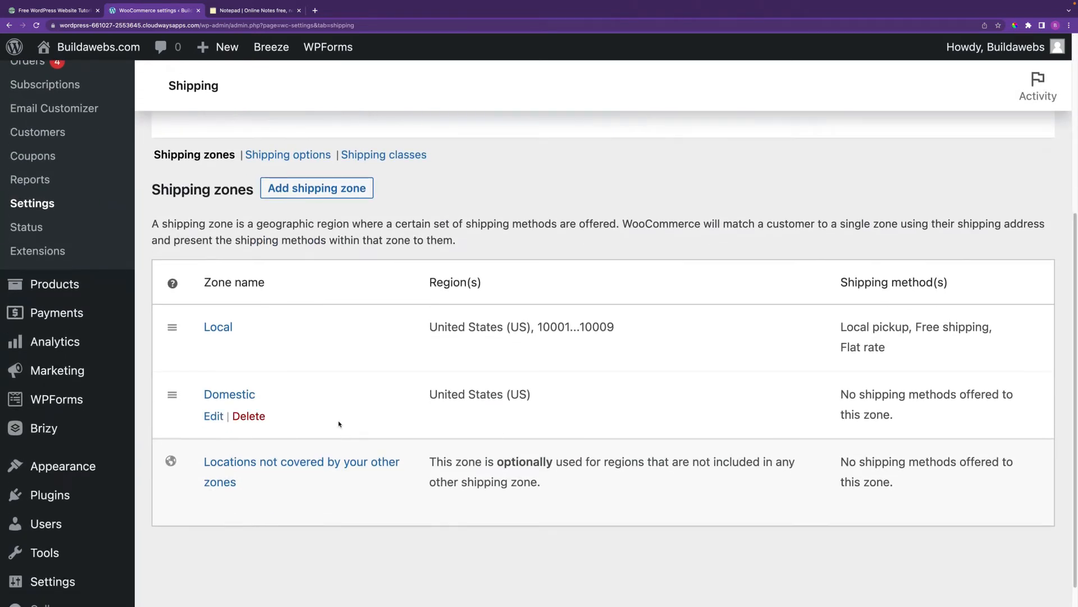
pyautogui.click(236, 396)
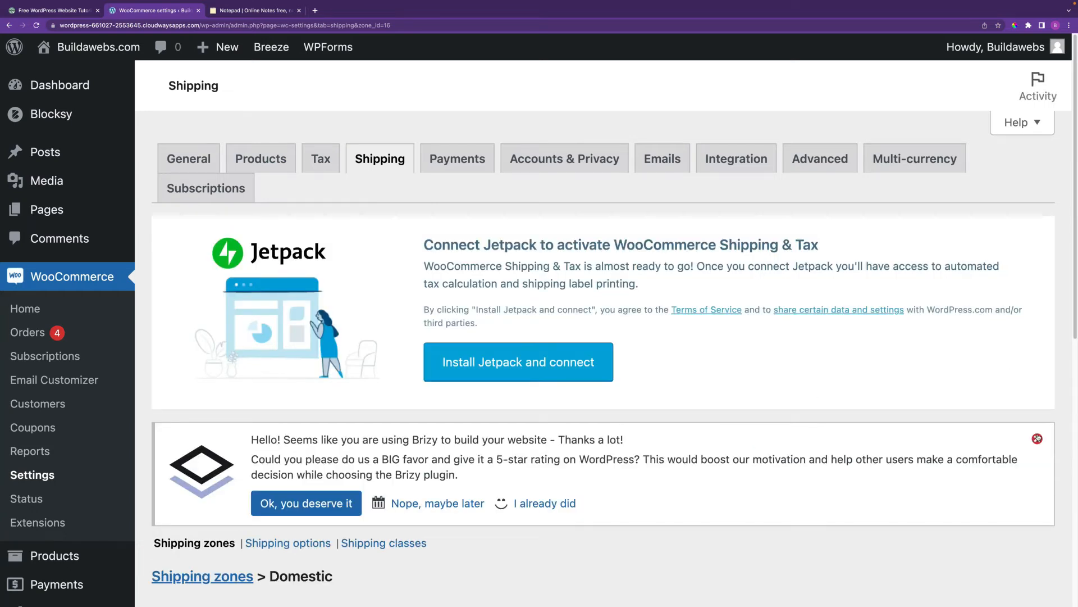
# Step: Dismiss the Brizy notice and add Flat rate as a shipping method in the Domestic zone
pyautogui.click(1037, 439)
pyautogui.scroll(-5, 1061, 431)
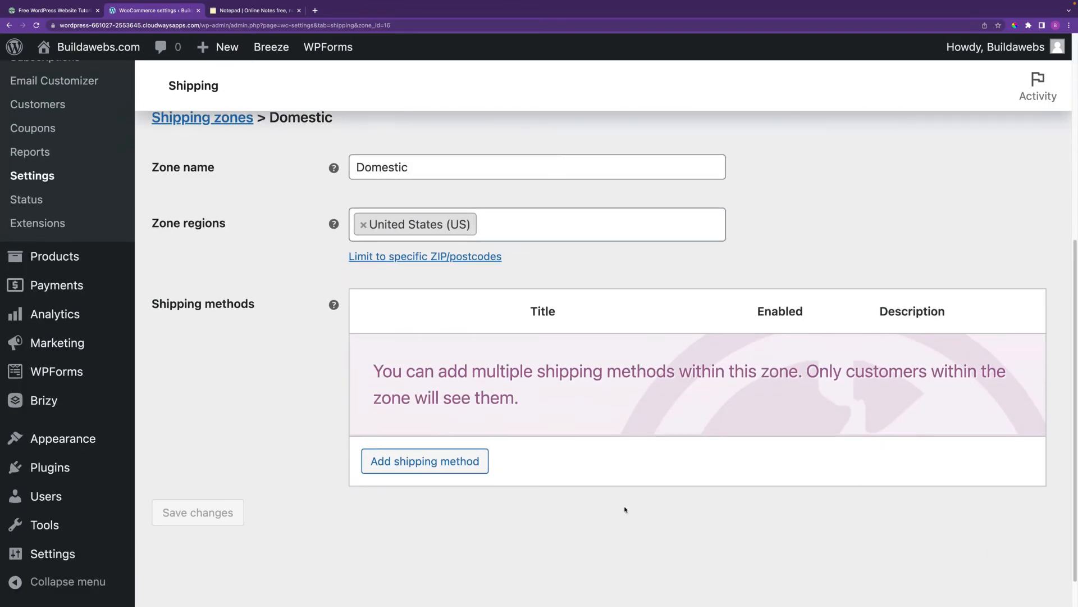
pyautogui.click(430, 462)
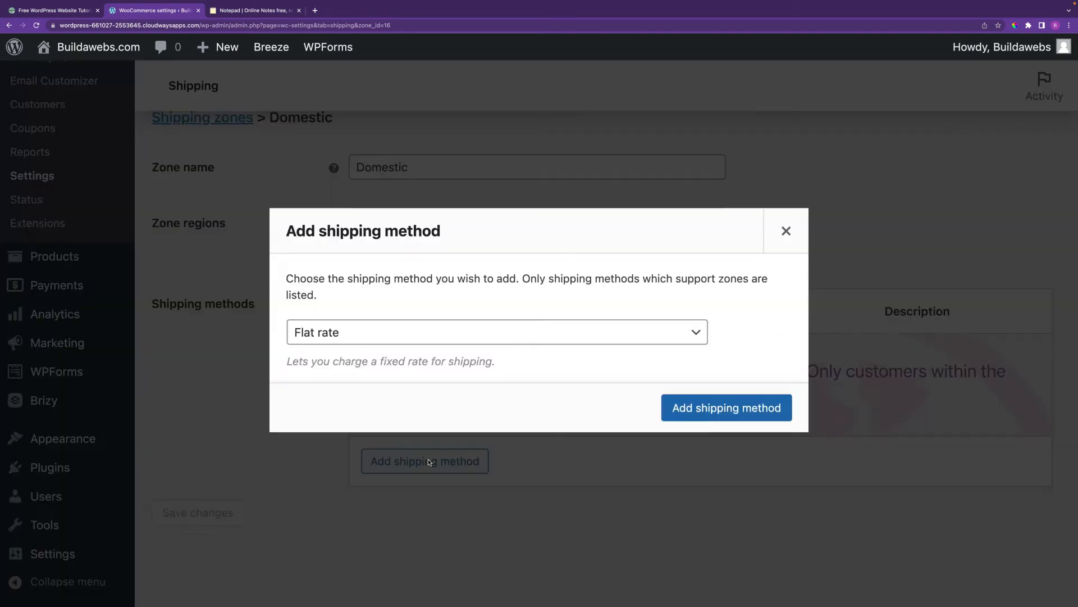
pyautogui.click(408, 334)
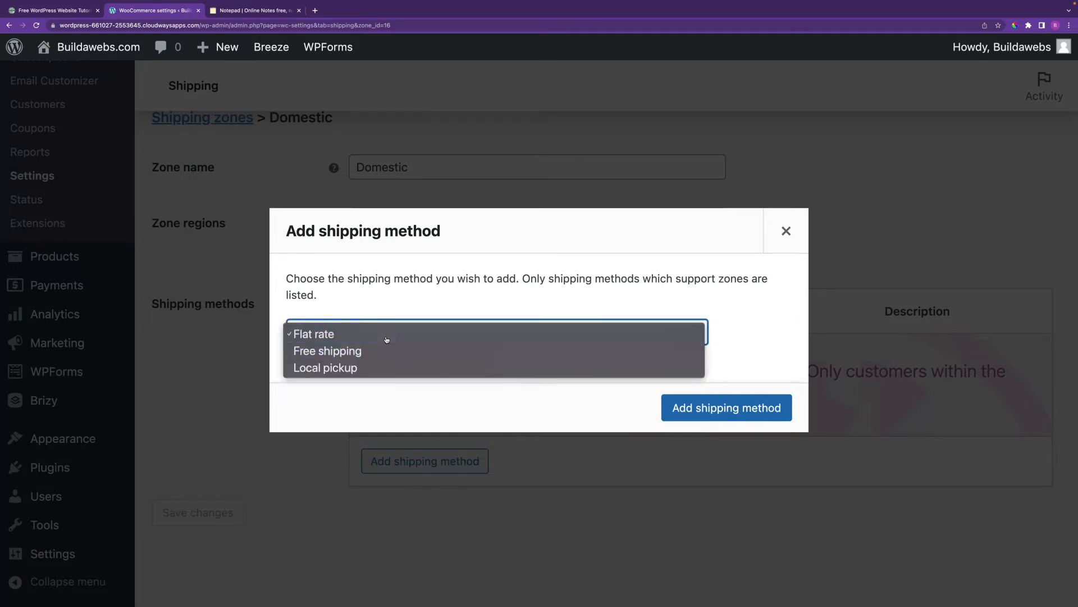
pyautogui.click(386, 335)
pyautogui.click(727, 407)
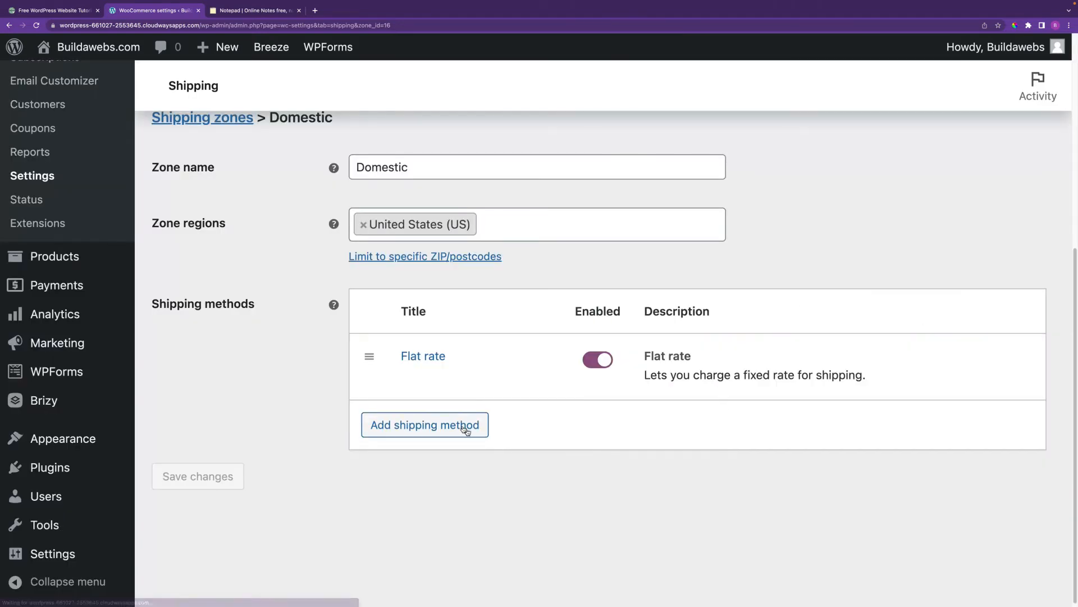
# Step: Check the flat fee example in the Notepad notes, set the Domestic zone's Flat rate cost to 10 and save
pyautogui.click(417, 357)
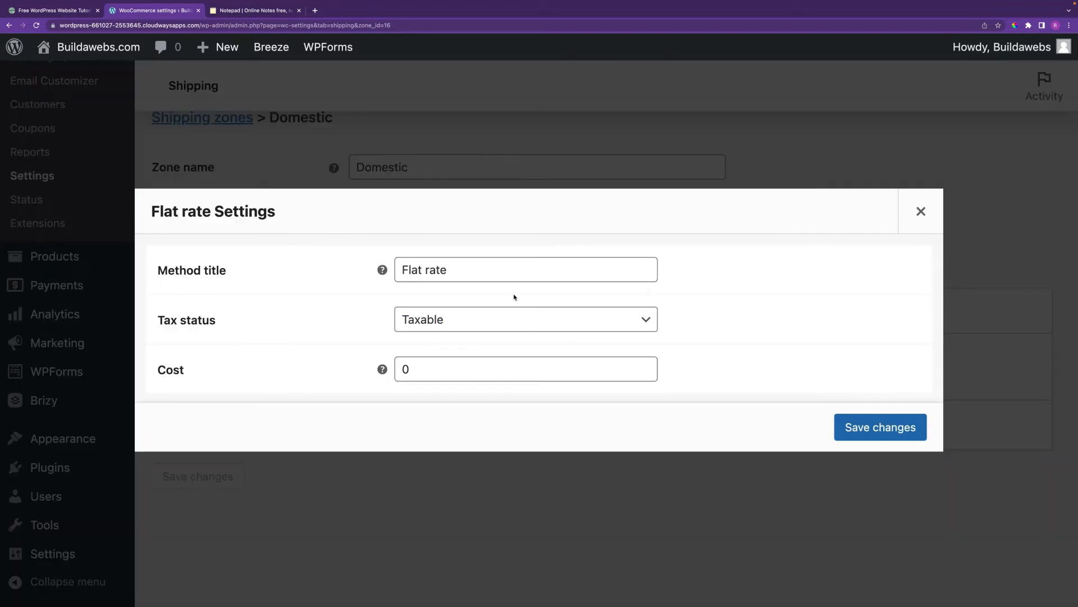
pyautogui.click(471, 271)
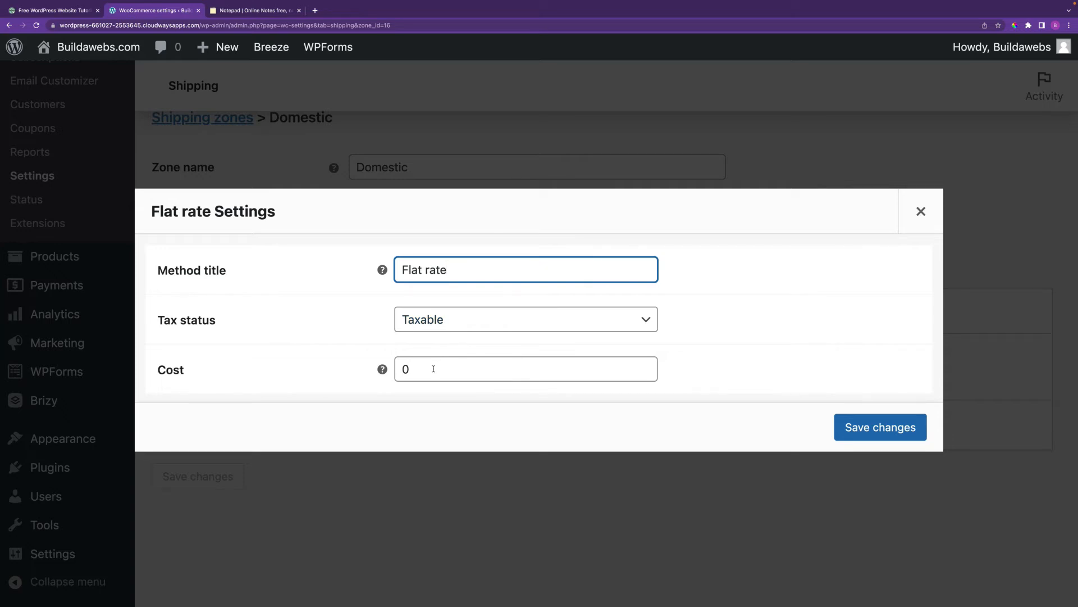
pyautogui.click(258, 11)
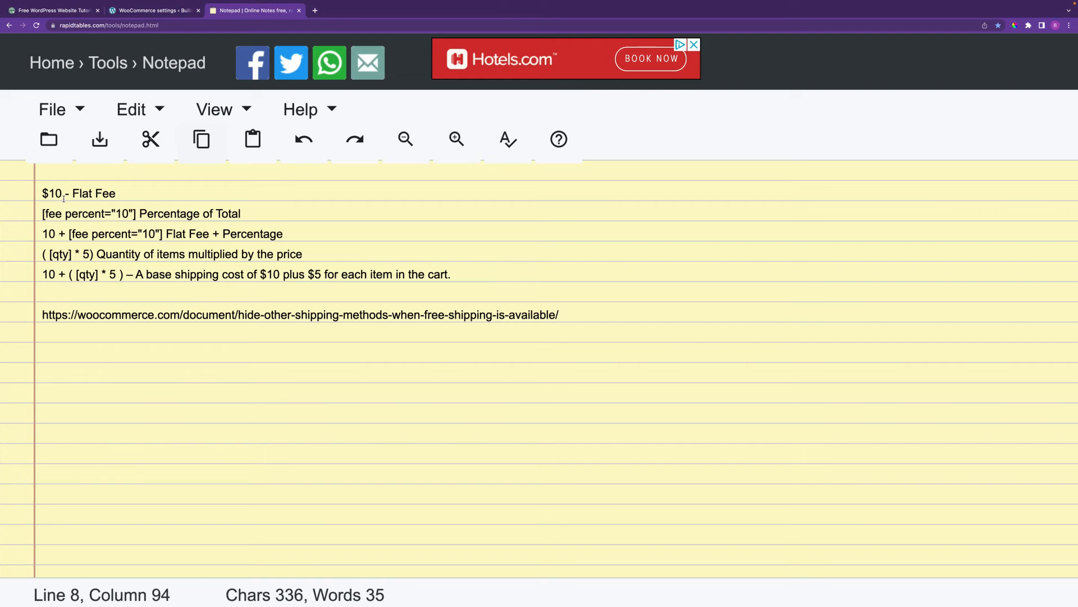
pyautogui.click(153, 10)
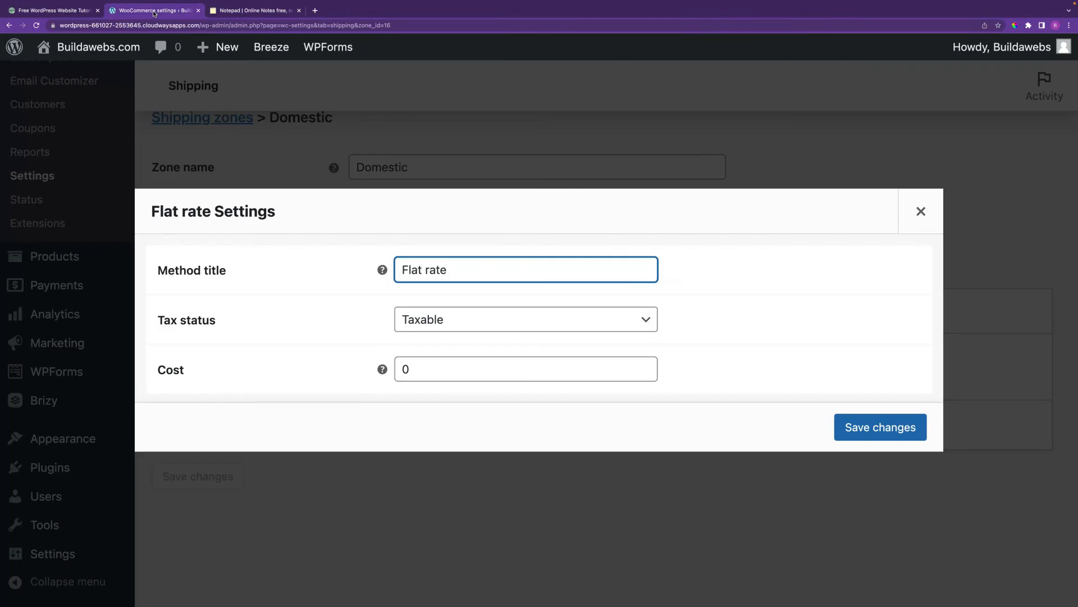
pyautogui.doubleClick(427, 375)
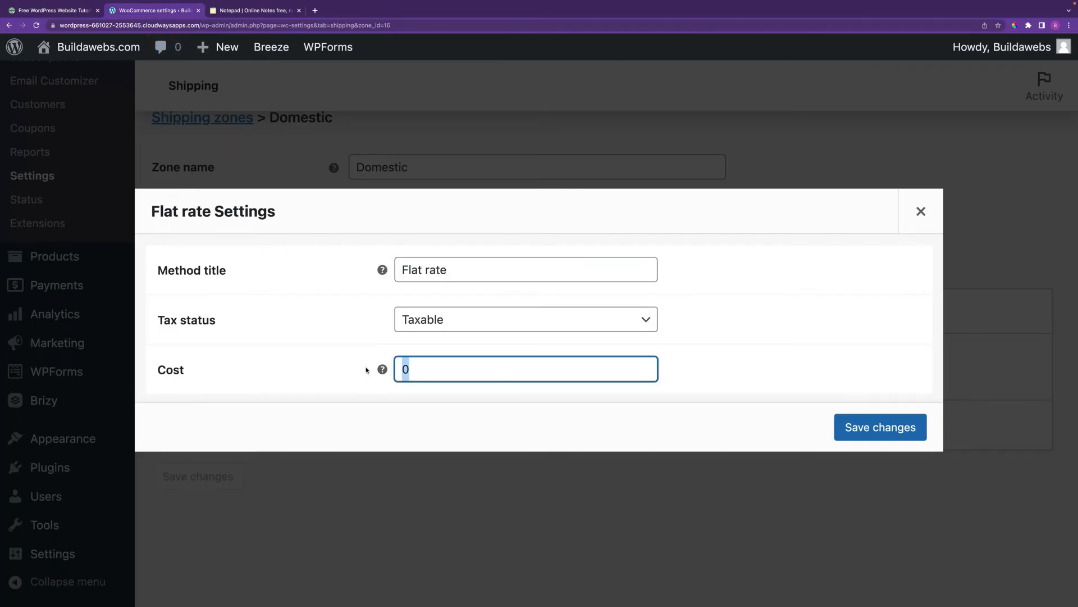
pyautogui.write('10')
pyautogui.click(708, 367)
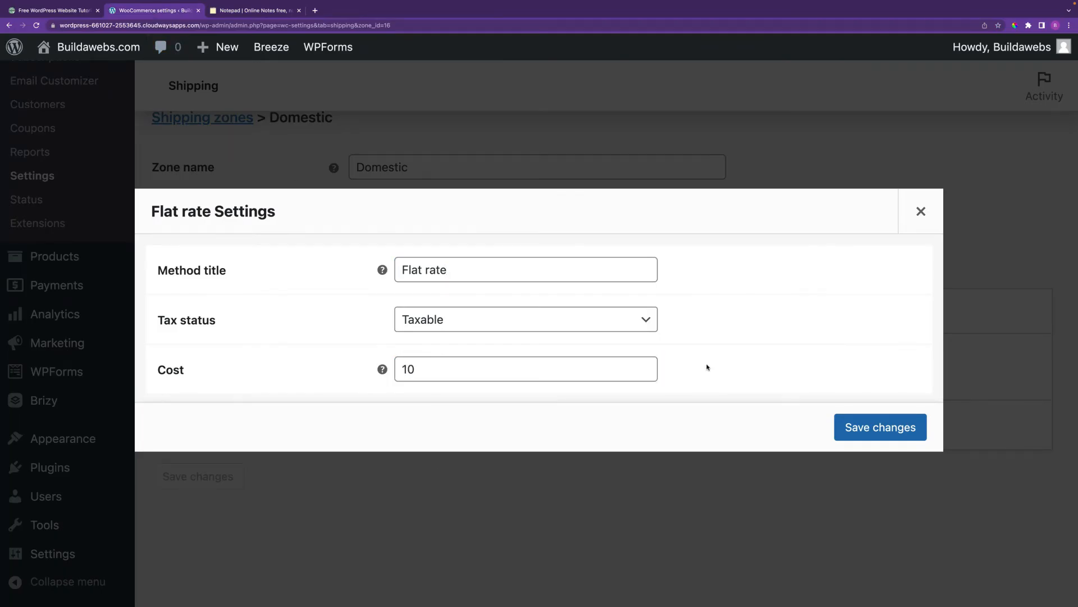
pyautogui.click(883, 426)
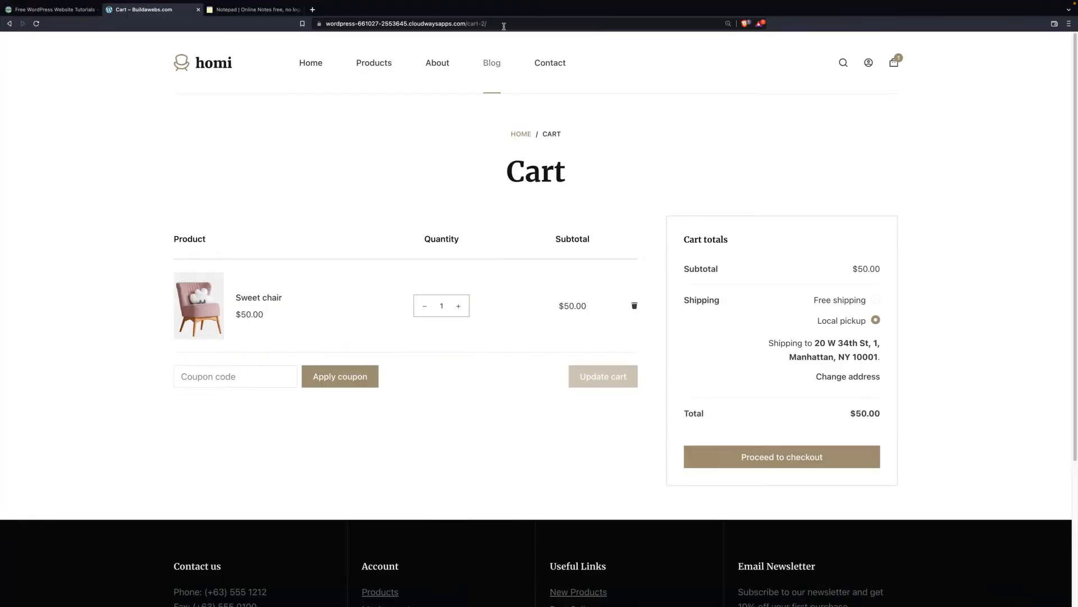
# Step: In the storefront window, reload the cart, change the shipping address ZIP code to 10010 and update it
pyautogui.click(503, 24)
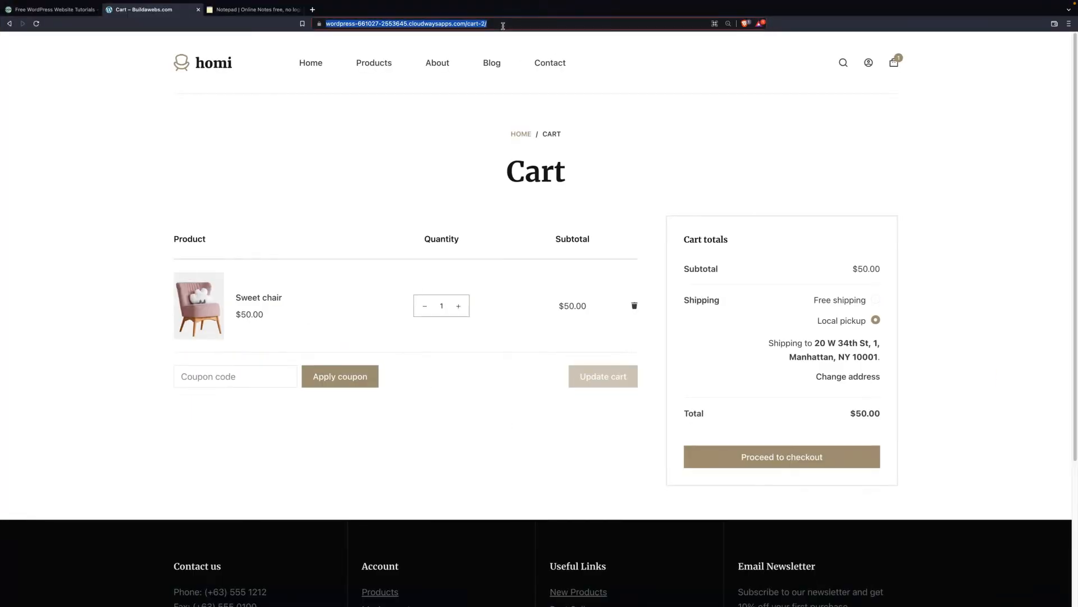
pyautogui.press('Return')
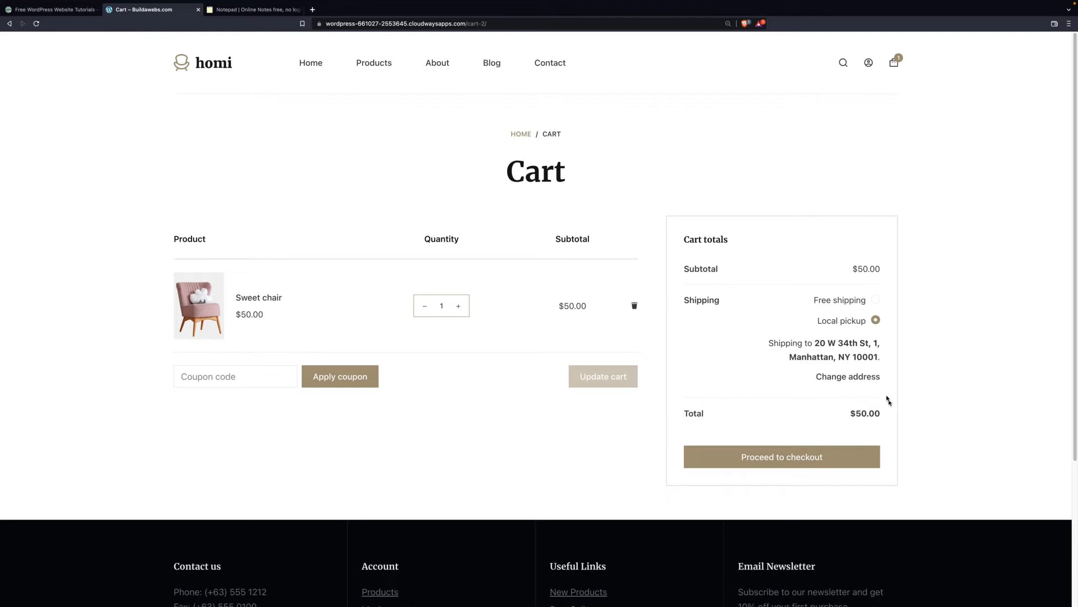
pyautogui.click(866, 378)
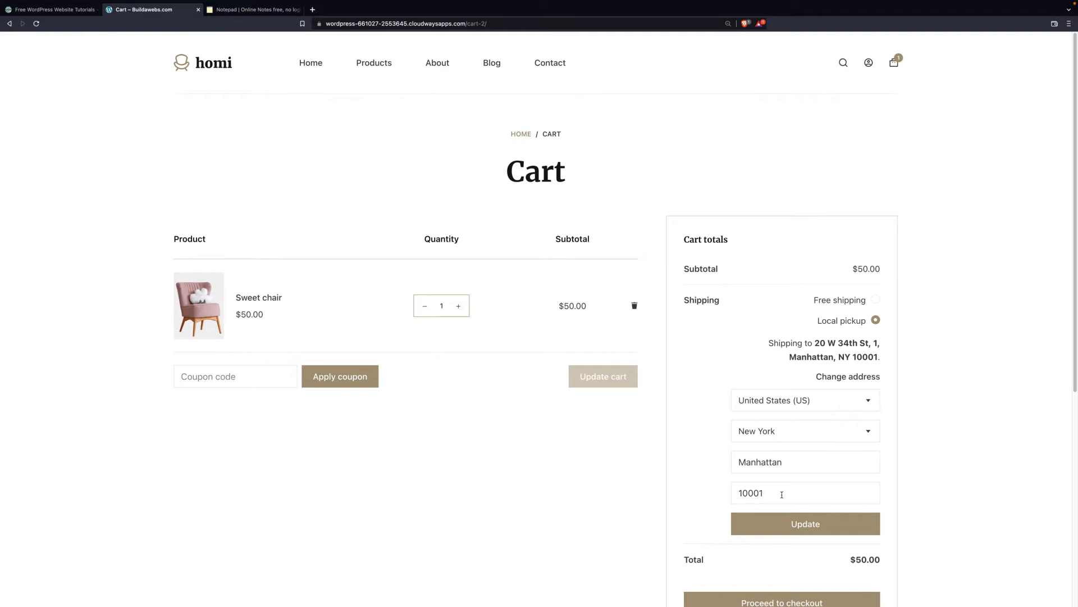
pyautogui.click(782, 494)
pyautogui.press('BackSpace')
pyautogui.press('BackSpace')
pyautogui.write('10')
pyautogui.click(805, 532)
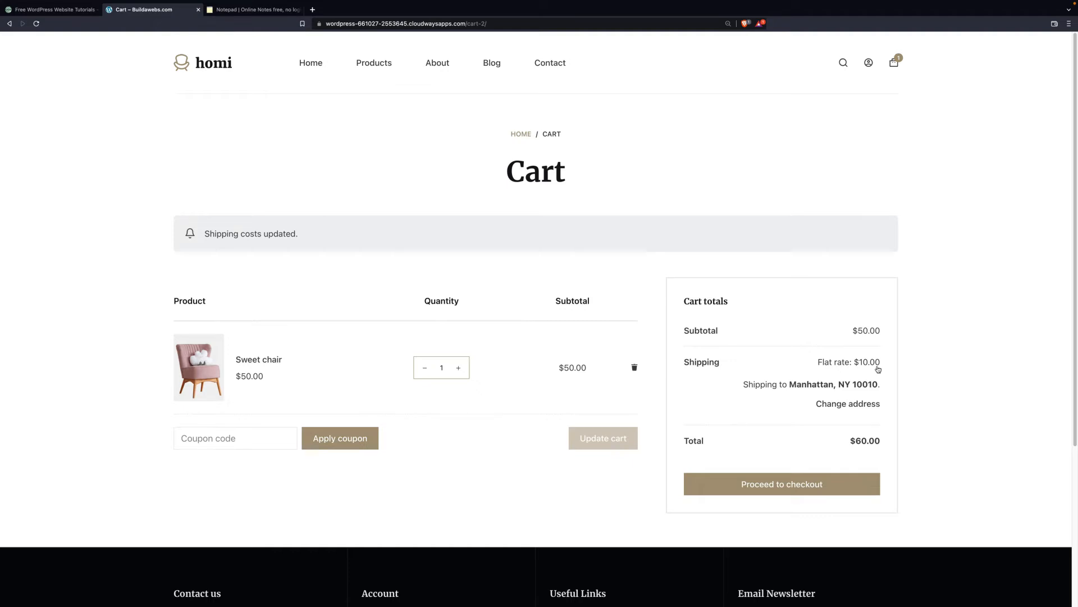
# Step: Try the cart's shipping calculation with the country changed to United Kingdom (UK) and update the address
pyautogui.click(859, 405)
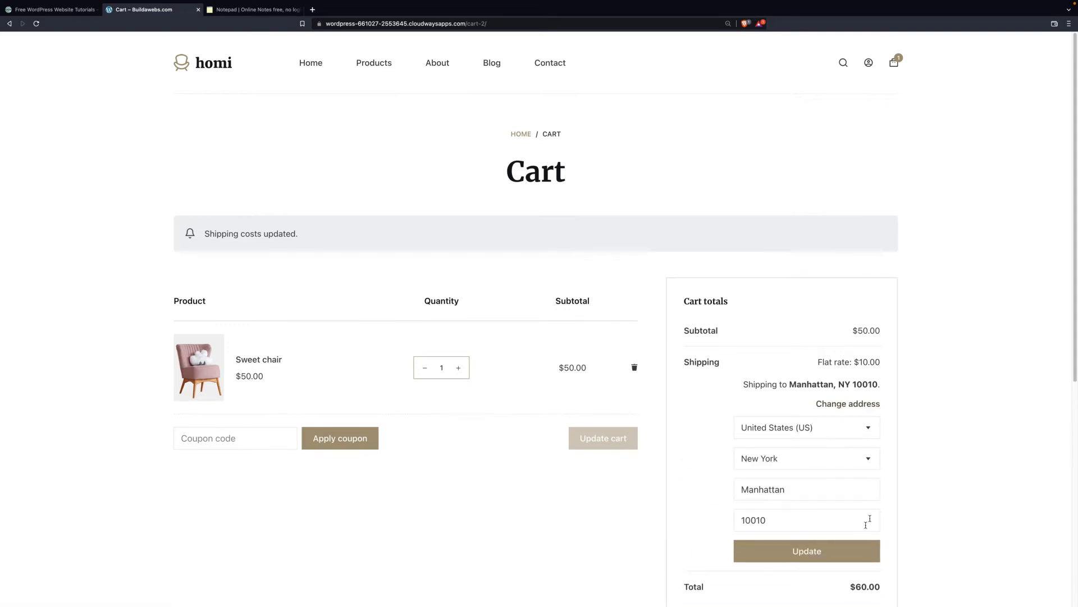
pyautogui.click(827, 430)
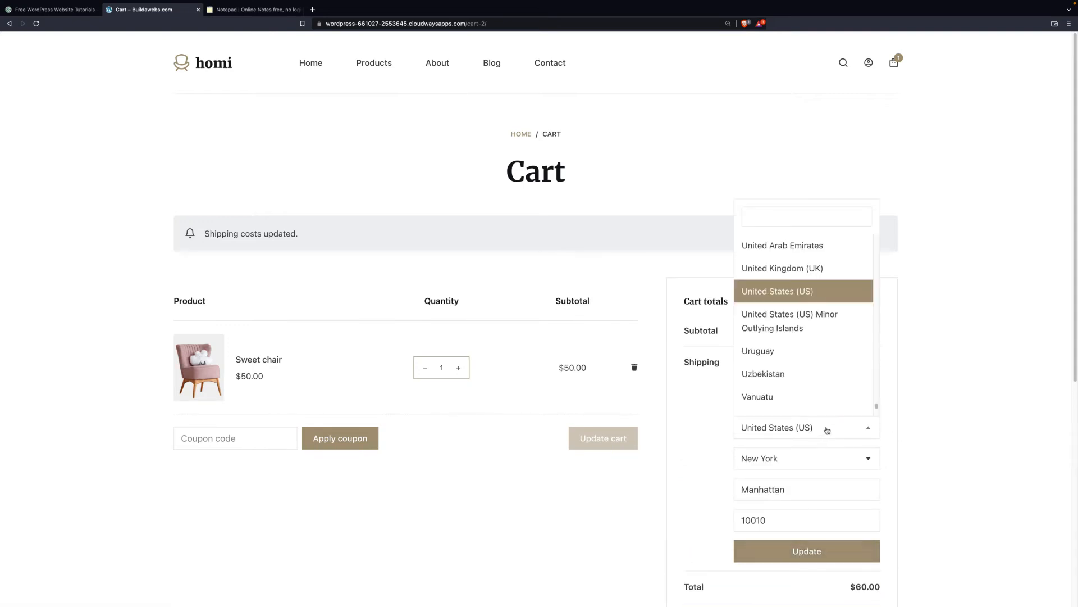
pyautogui.click(814, 267)
pyautogui.click(821, 553)
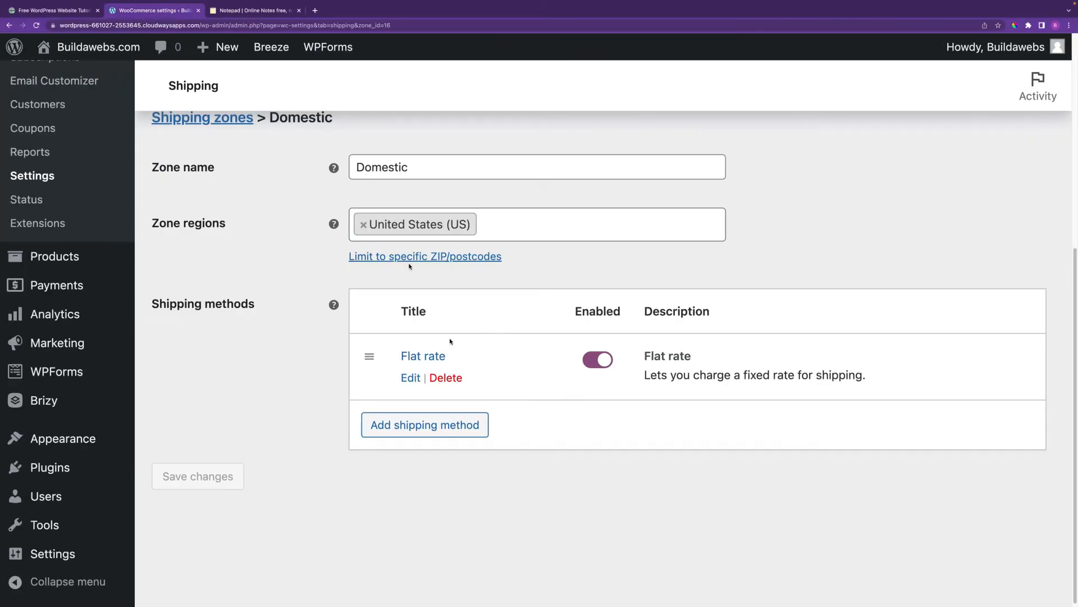
# Step: Copy the [fee percent="10"] formula from the Notepad notes, enter it as the Domestic zone's Flat rate cost and save
pyautogui.click(262, 12)
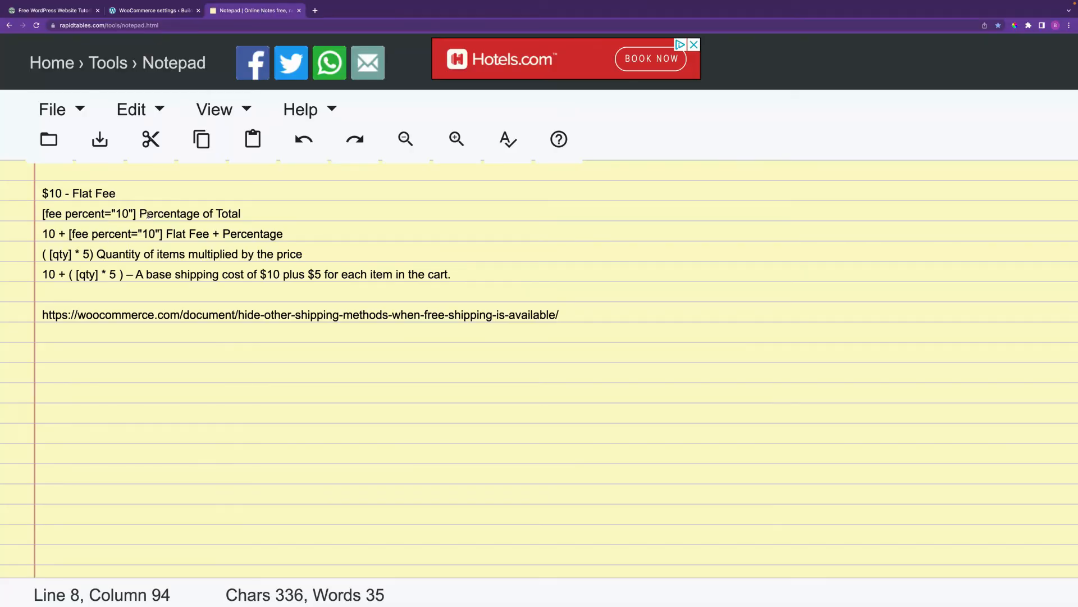
pyautogui.moveTo(43, 214); pyautogui.dragTo(136, 216)
pyautogui.hotkey('ctrl', 'c')
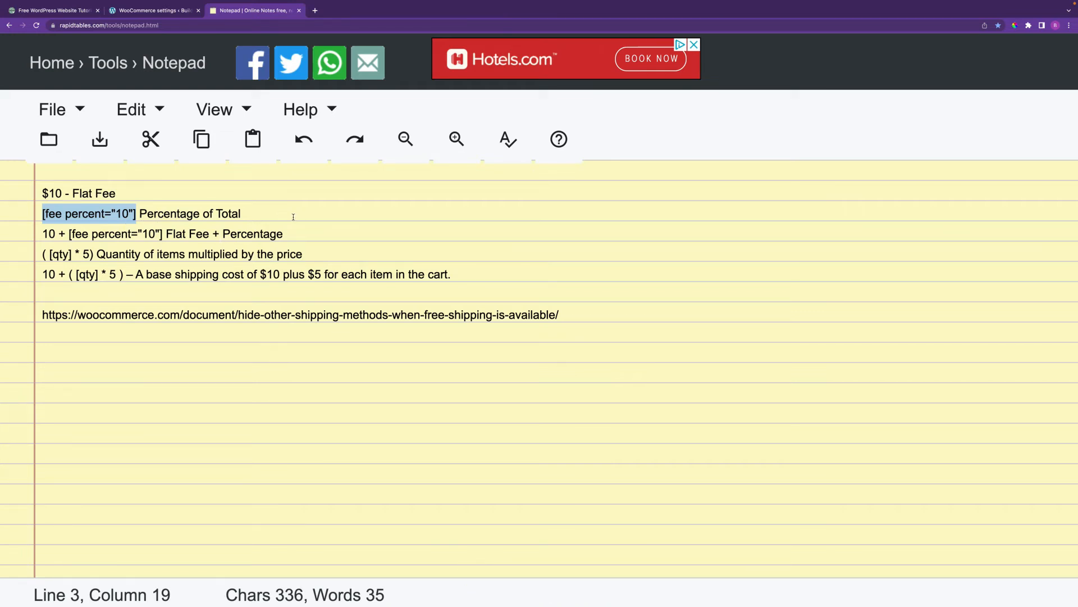
pyautogui.click(157, 11)
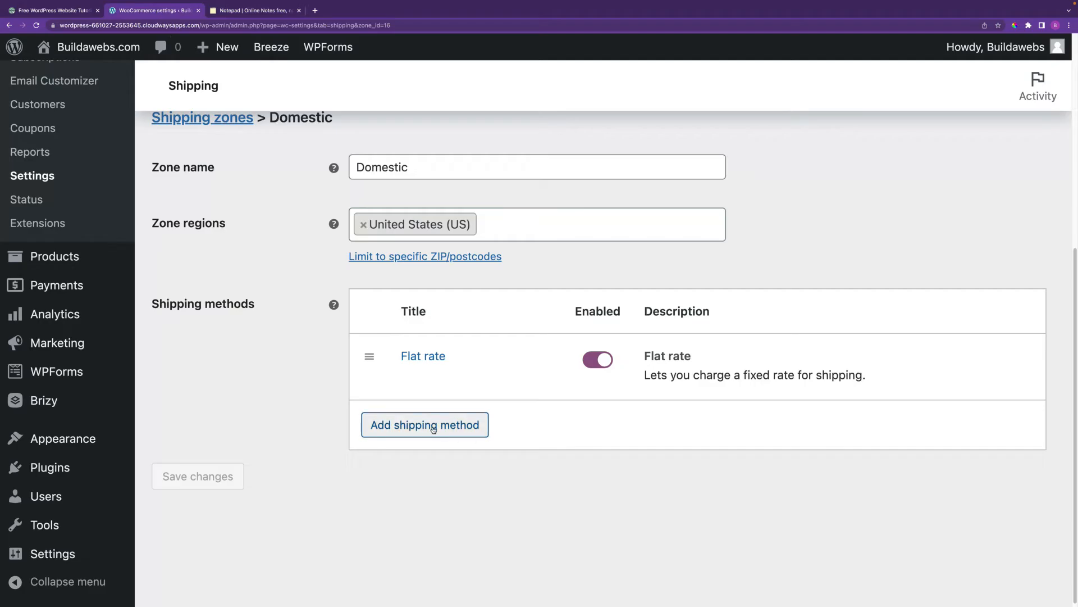
pyautogui.click(423, 357)
pyautogui.click(420, 367)
pyautogui.hotkey('ctrl', 'v')
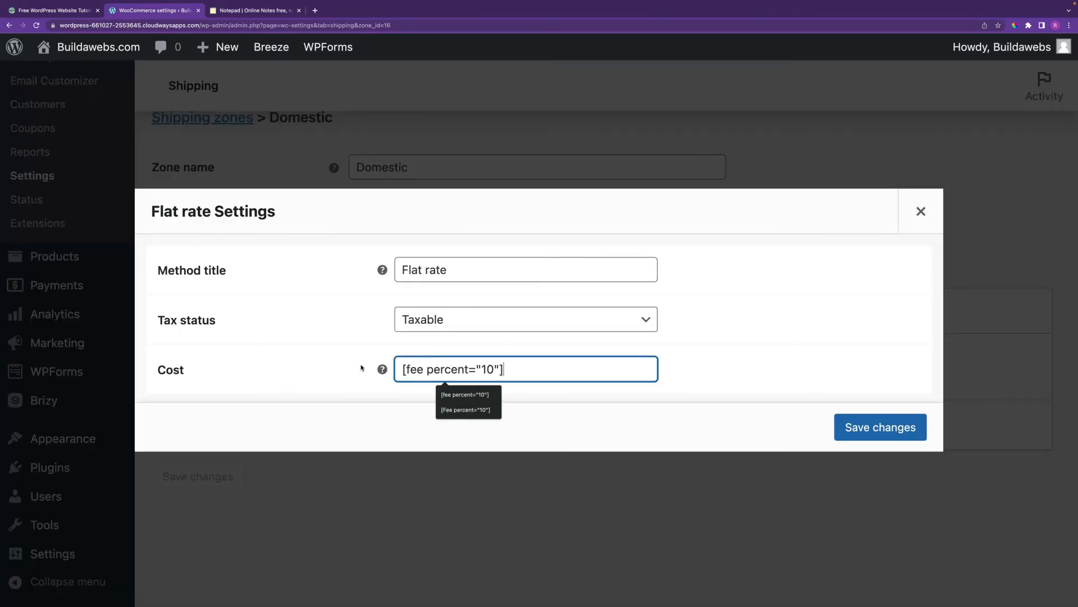
pyautogui.click(724, 359)
pyautogui.click(882, 425)
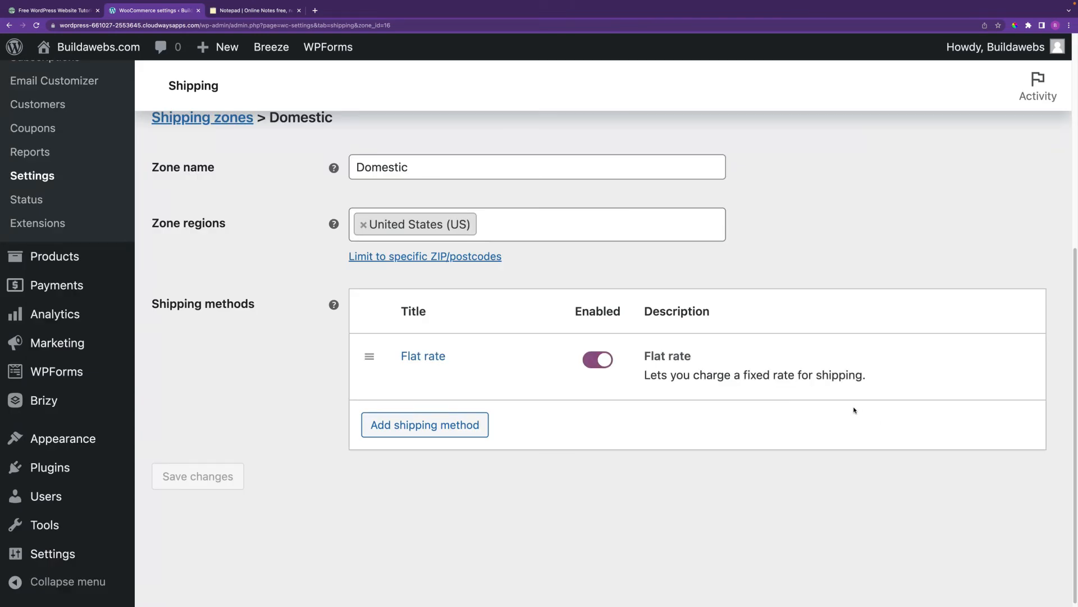
# Step: Switch to the storefront window, reload the cart and examine its shipping address fields, subtotal and Flat rate charge
pyautogui.press('super+Tab')
pyautogui.click(511, 23)
pyautogui.press('Return')
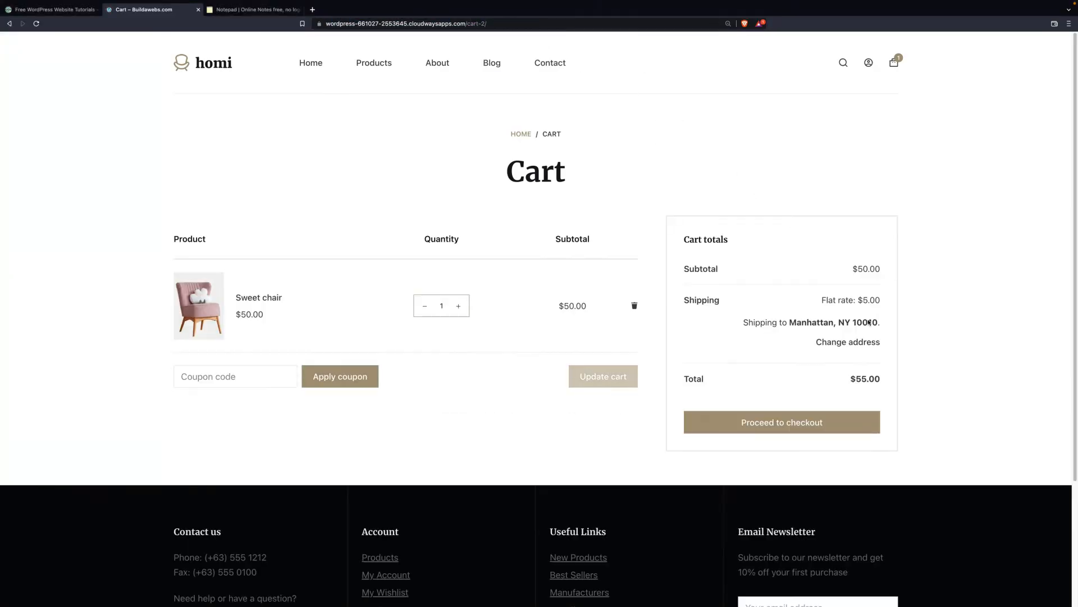
pyautogui.click(847, 343)
pyautogui.click(776, 458)
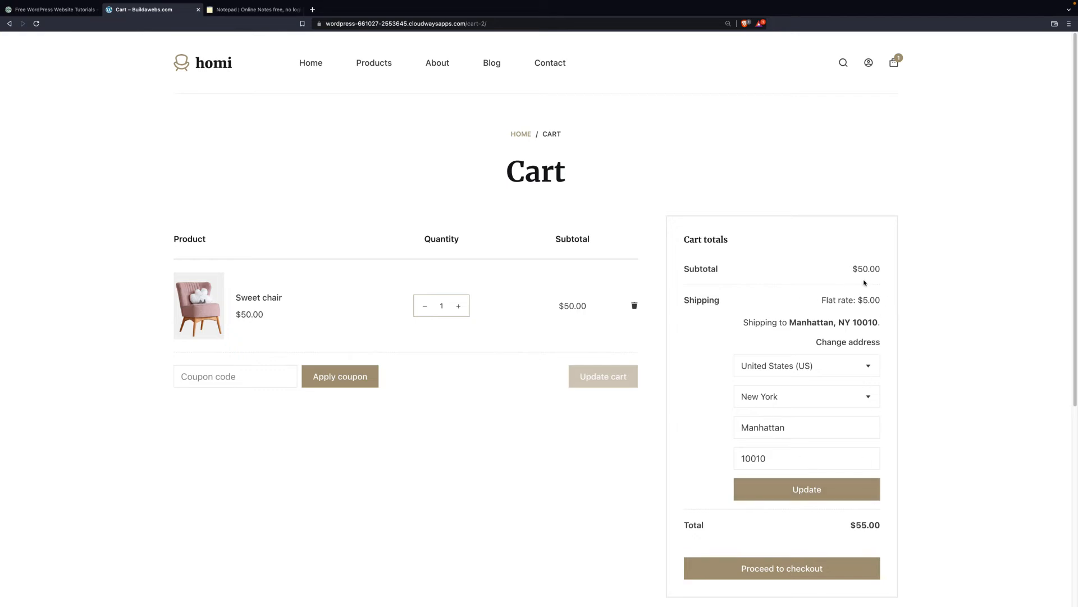
pyautogui.moveTo(852, 270); pyautogui.dragTo(883, 273)
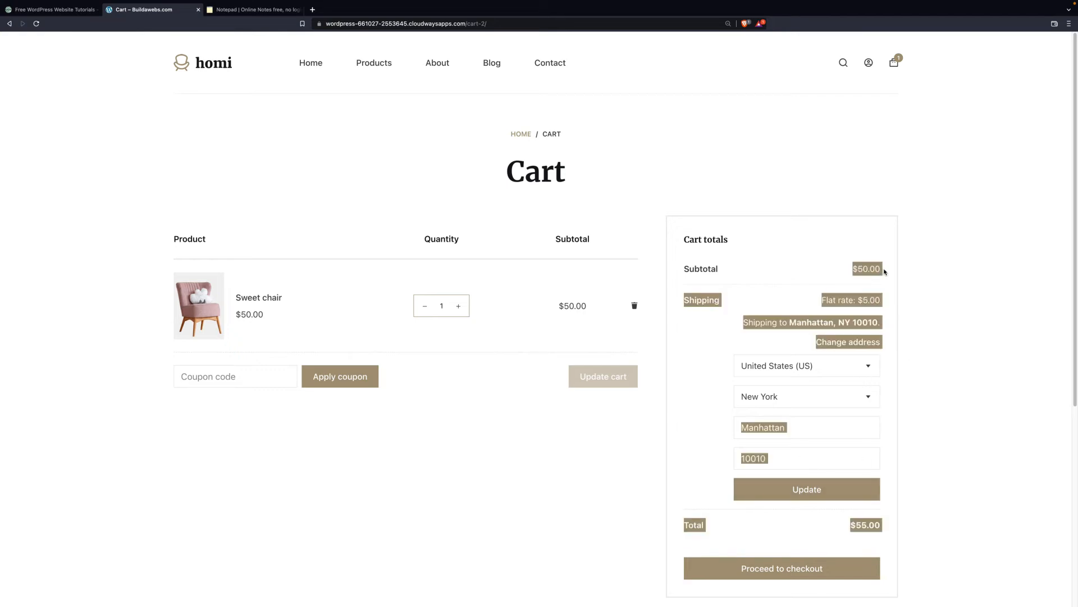
pyautogui.click(885, 272)
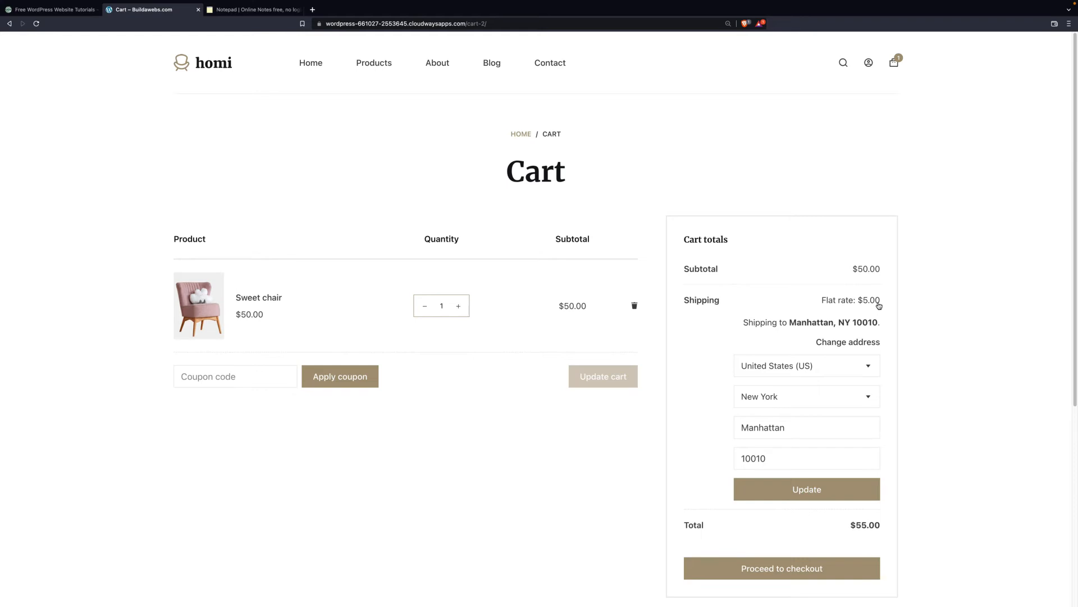
# Step: Set the Sweet chair quantity to 2, update the cart and consult the shipping cost formulas in the Notepad notes
pyautogui.click(458, 306)
pyautogui.click(606, 378)
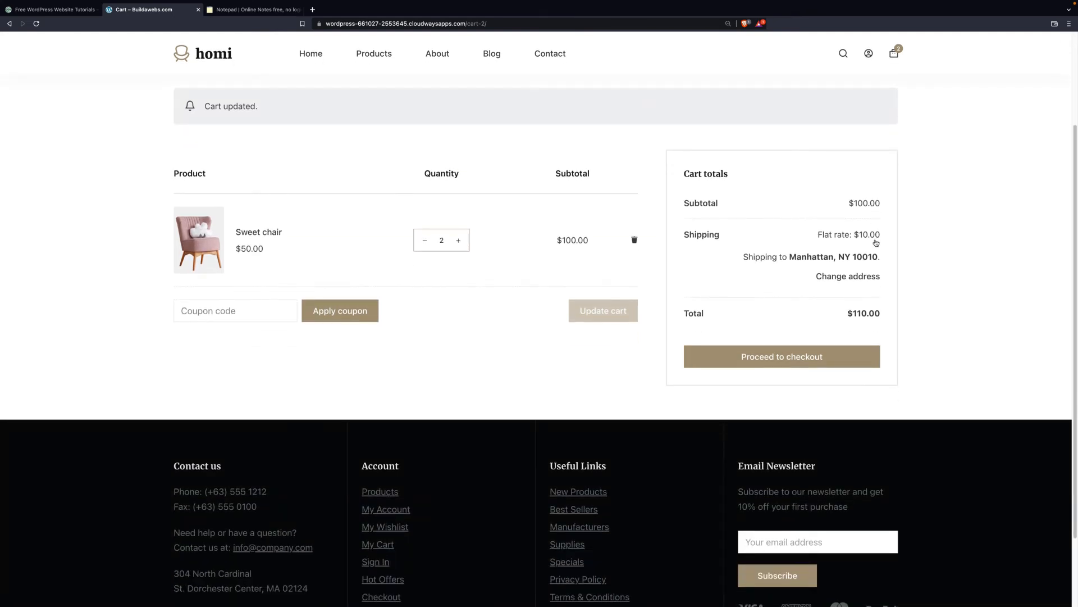
pyautogui.click(268, 10)
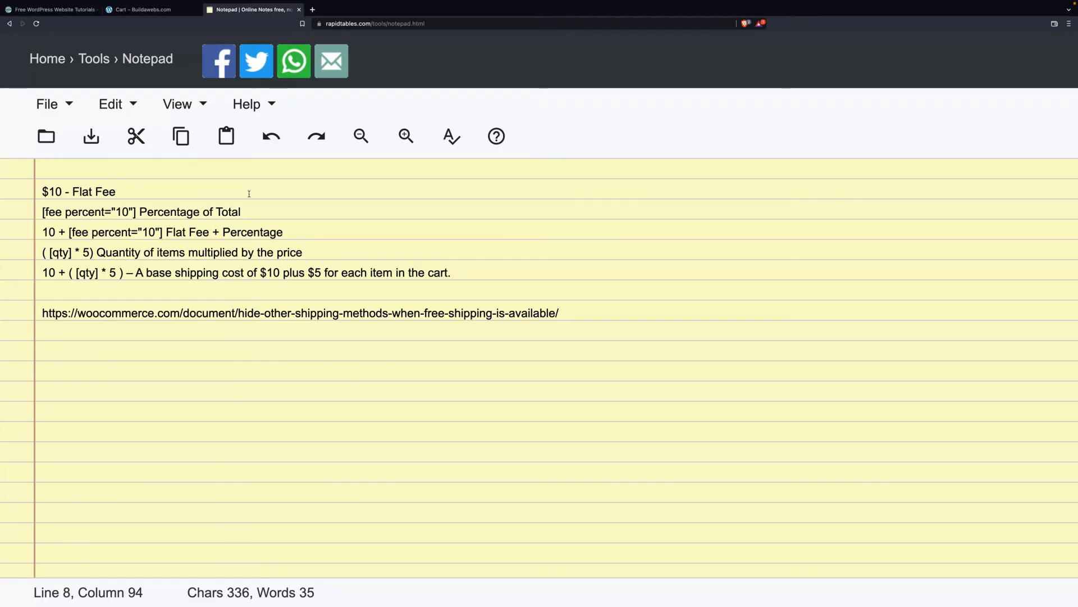
pyautogui.click(170, 13)
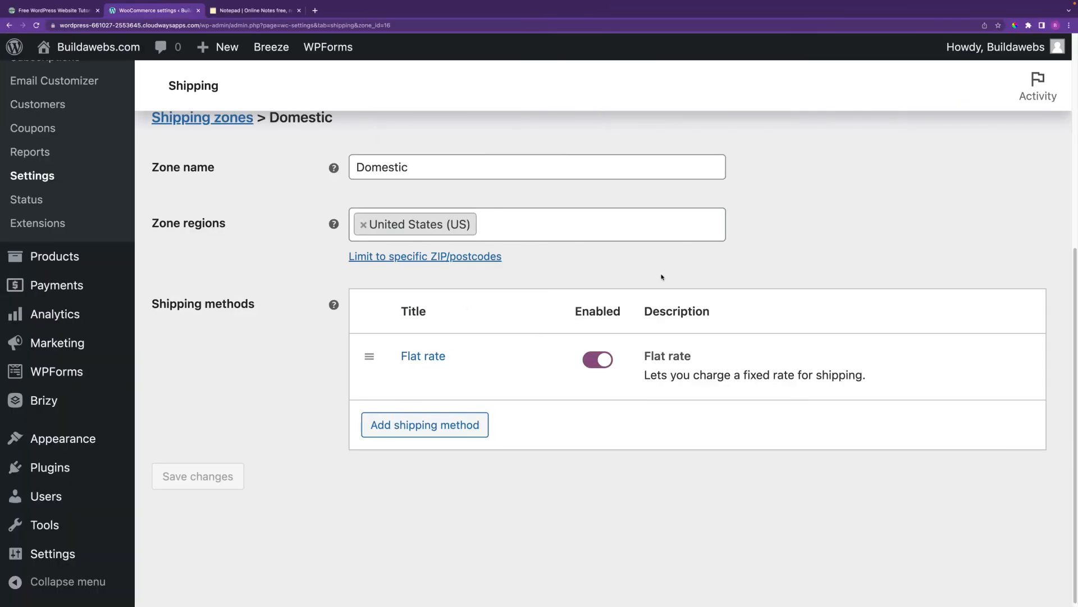
# Step: Review the flat fee plus percentage formula in the Notepad notes, set the Flat rate cost to 10 + [fee percent="10"] and save
pyautogui.click(258, 12)
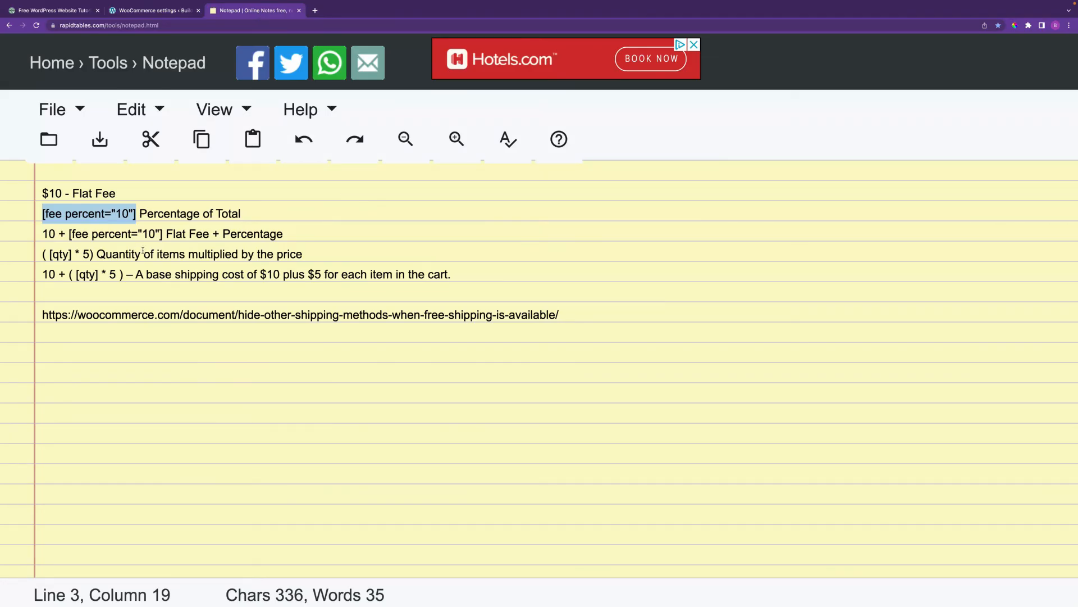
pyautogui.moveTo(44, 233); pyautogui.dragTo(69, 234)
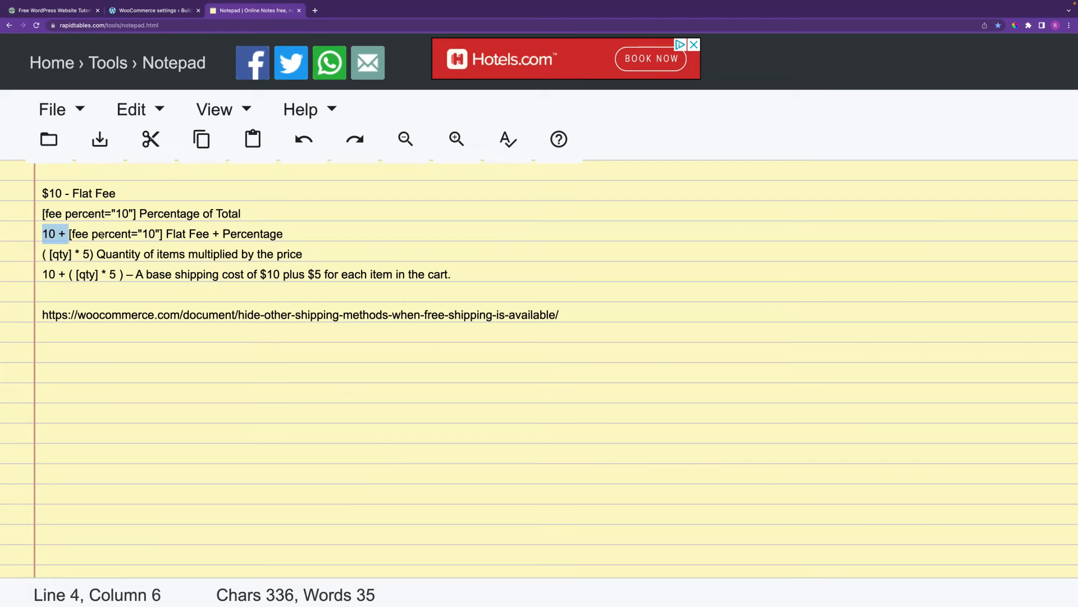
pyautogui.click(62, 233)
pyautogui.moveTo(42, 233); pyautogui.dragTo(163, 233)
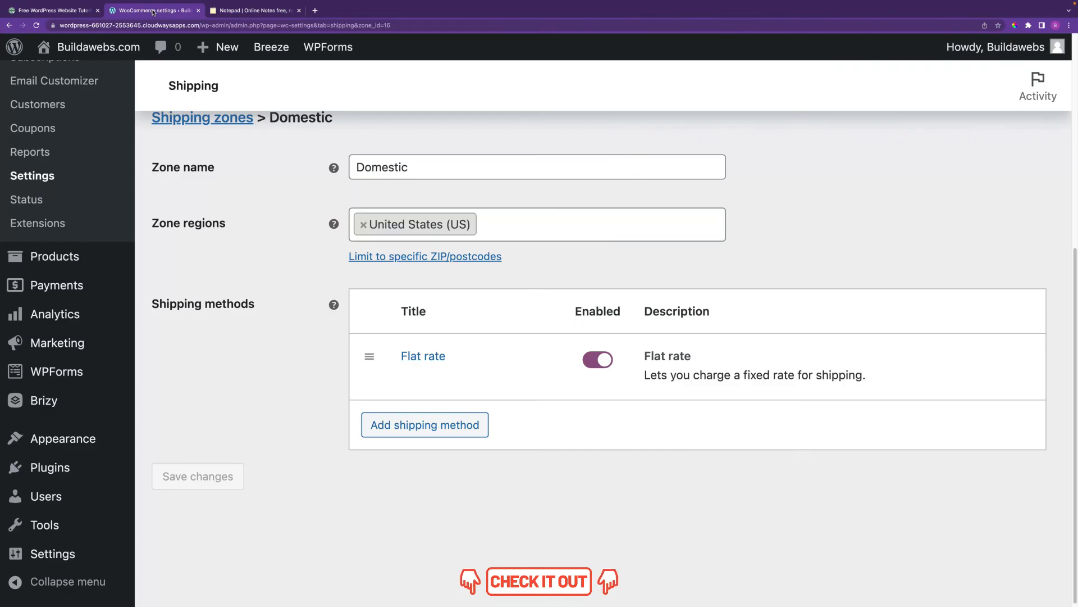
pyautogui.click(153, 12)
pyautogui.click(422, 356)
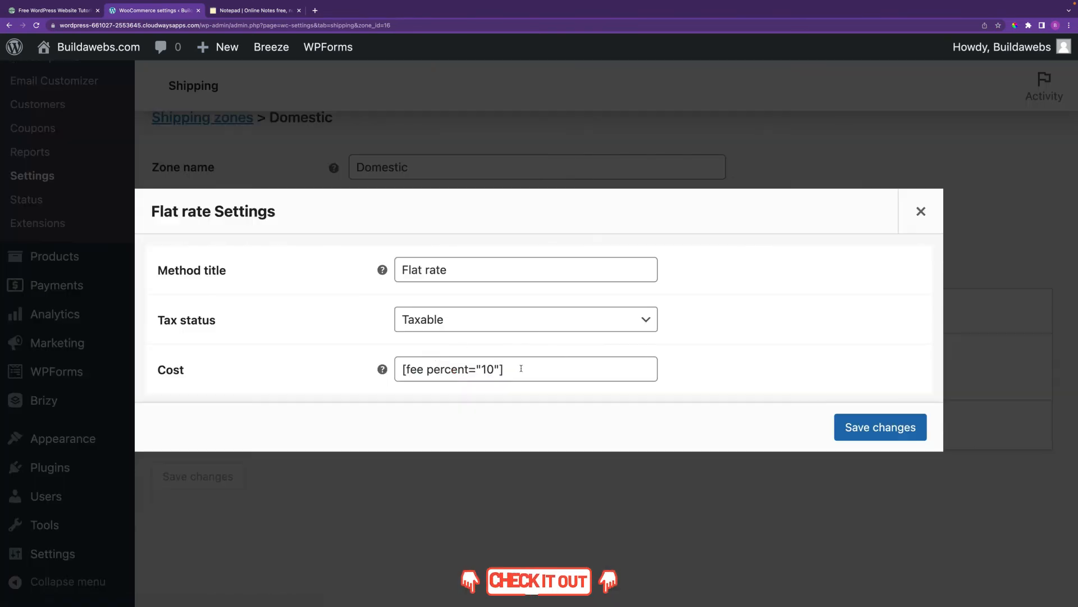
pyautogui.click(400, 369)
pyautogui.write('10 +')
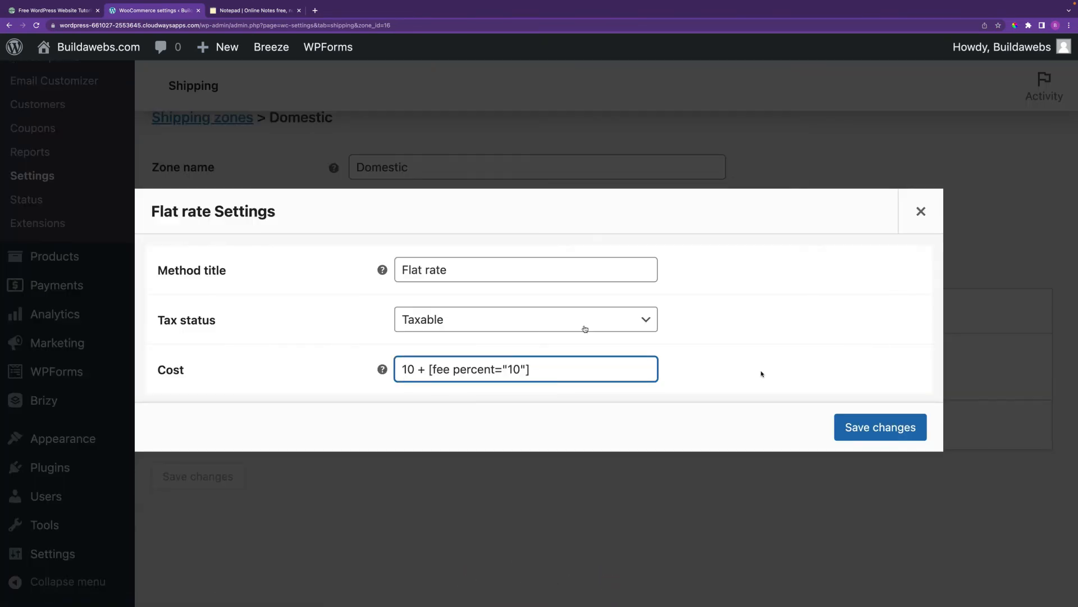
pyautogui.click(879, 428)
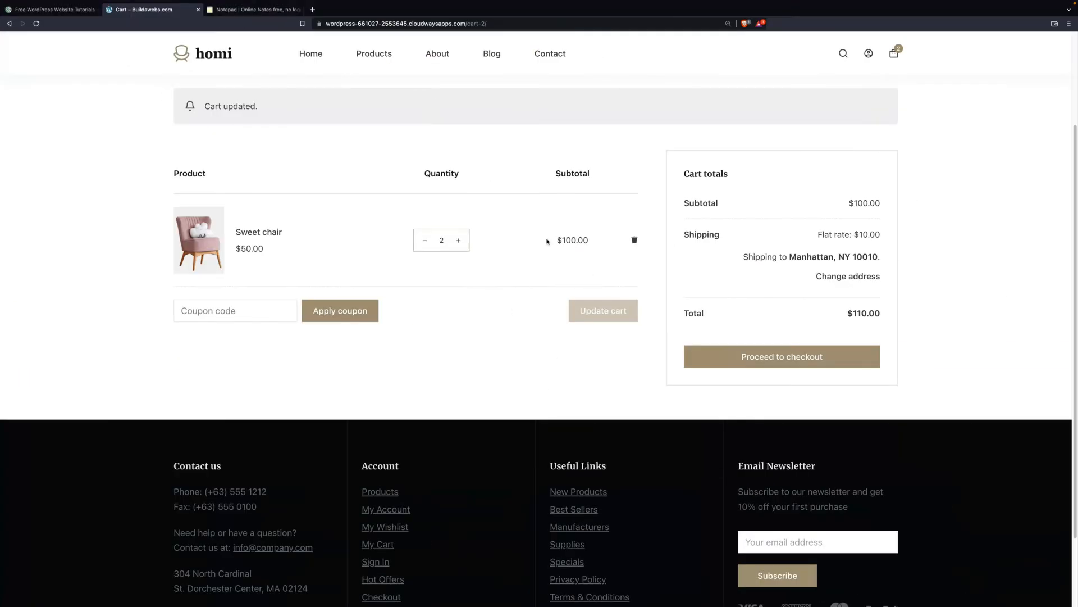
# Step: Reload the storefront cart, reduce the Sweet chair quantity to 1 and update the cart
pyautogui.click(508, 23)
pyautogui.press('Return')
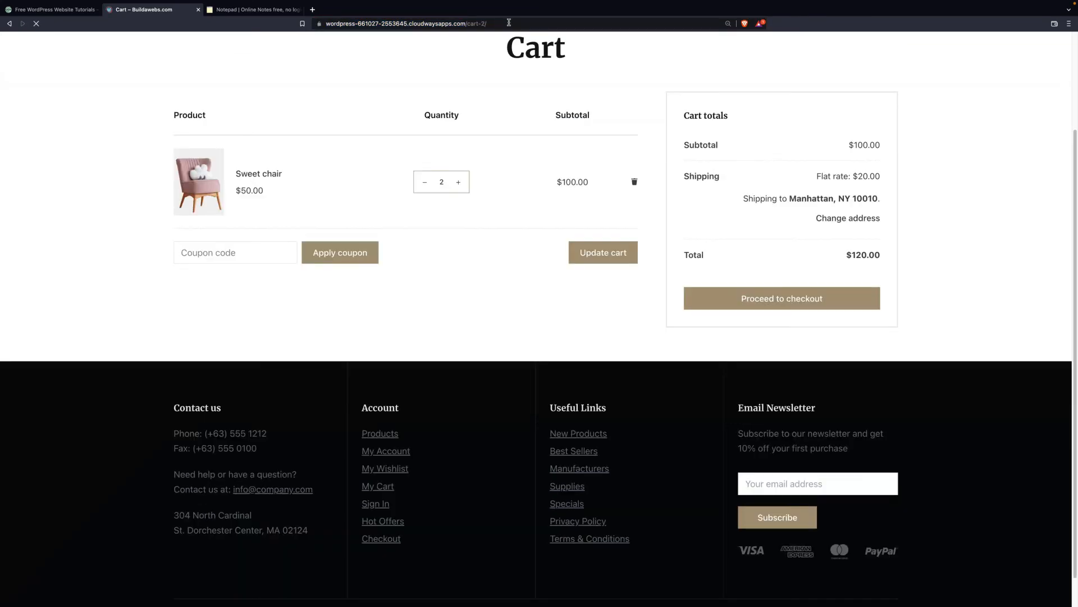
pyautogui.click(425, 178)
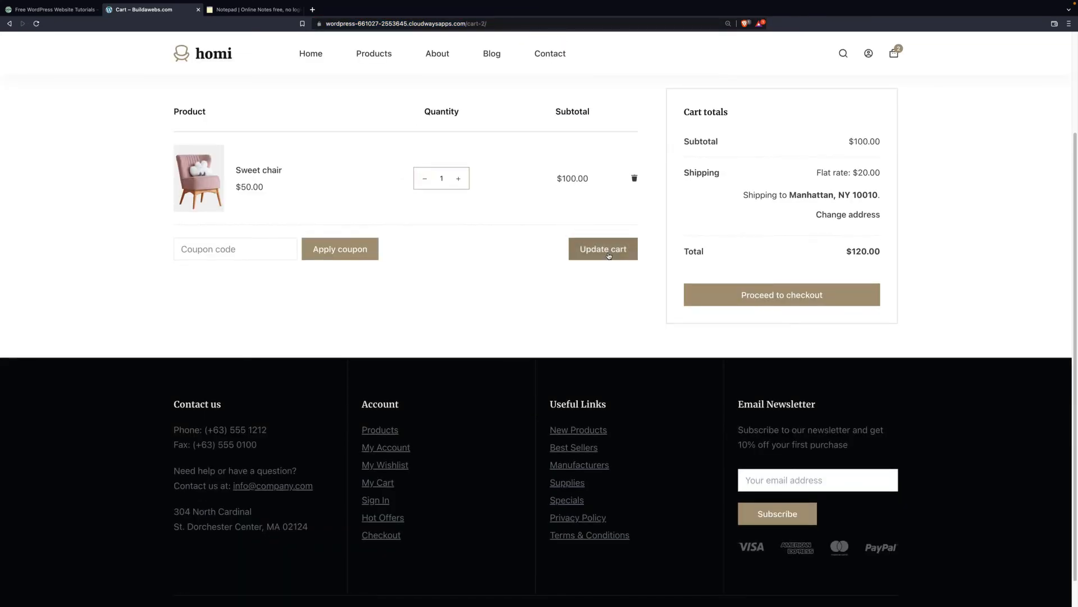
pyautogui.click(610, 250)
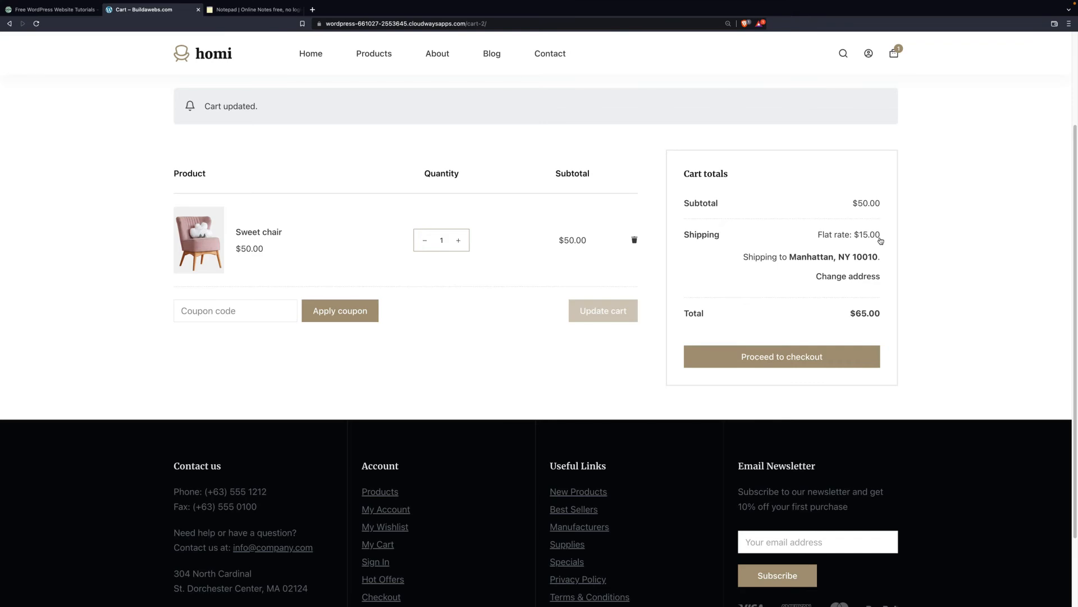
# Step: Switch to the Notepad notes in the admin browser, review the quantity-based formula and copy ( [qty] * 5)
pyautogui.hotkey('ctrl', 'Left')
pyautogui.click(270, 14)
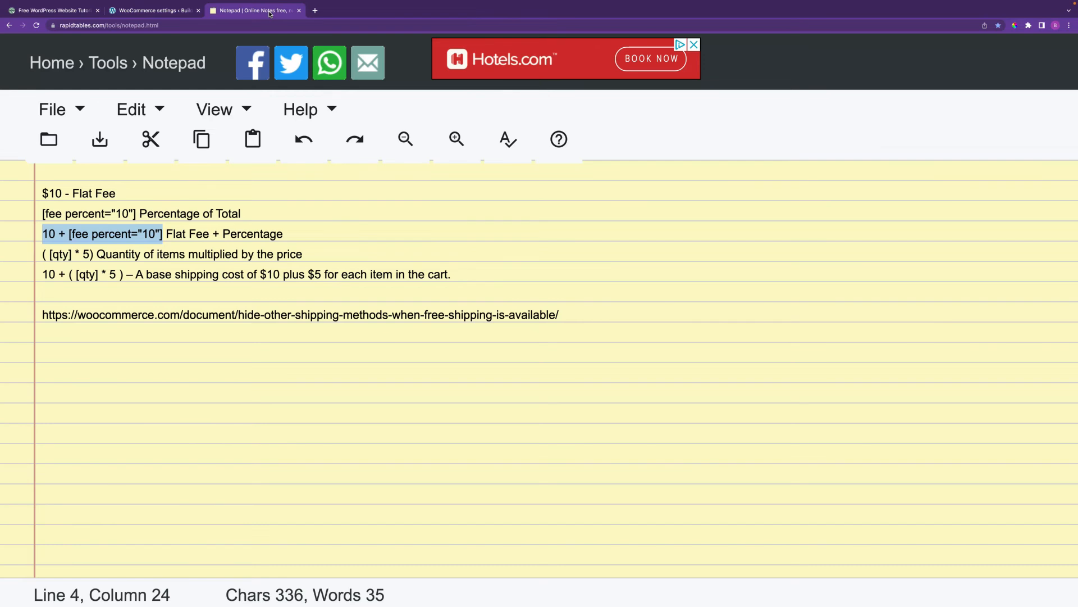
pyautogui.moveTo(44, 256); pyautogui.dragTo(330, 259)
pyautogui.click(329, 256)
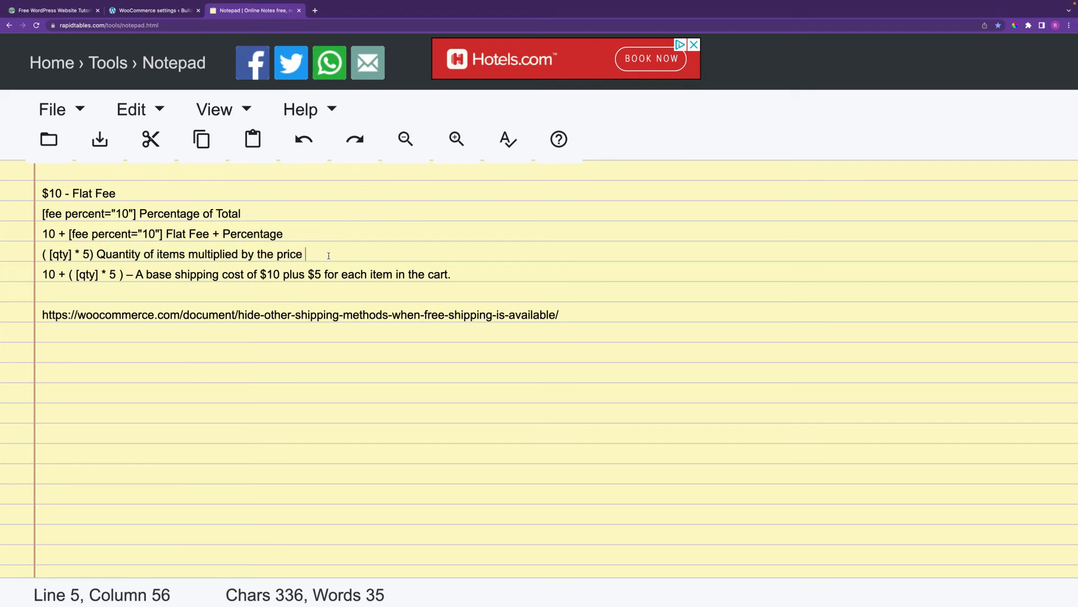
pyautogui.moveTo(42, 254); pyautogui.dragTo(94, 254)
pyautogui.hotkey('ctrl', 'c')
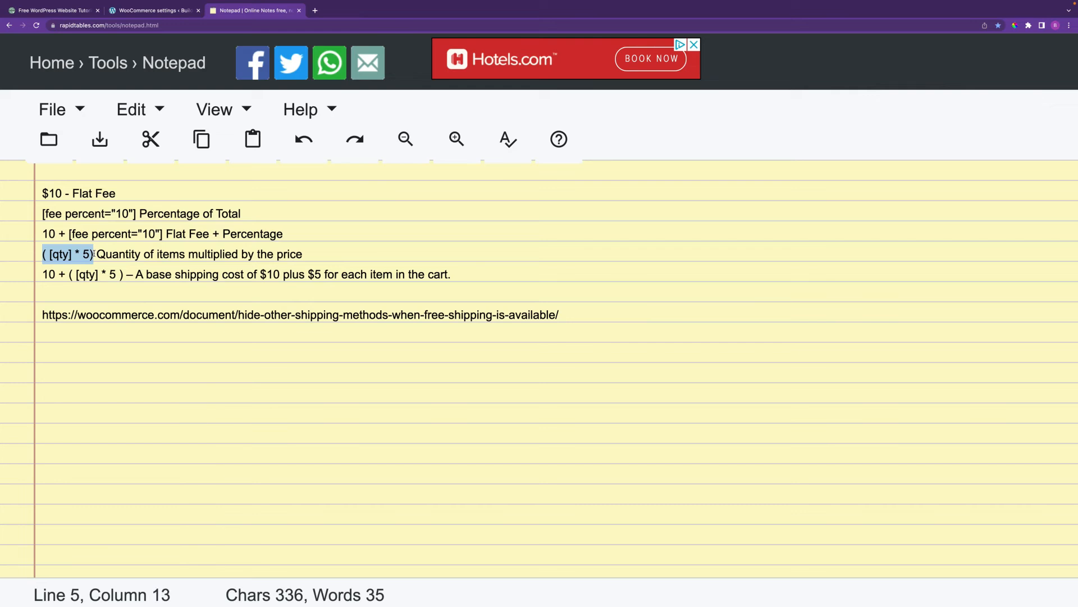
# Step: Set the Domestic zone's Flat rate cost to ( [qty] * 5) in the WooCommerce settings and save
pyautogui.click(162, 12)
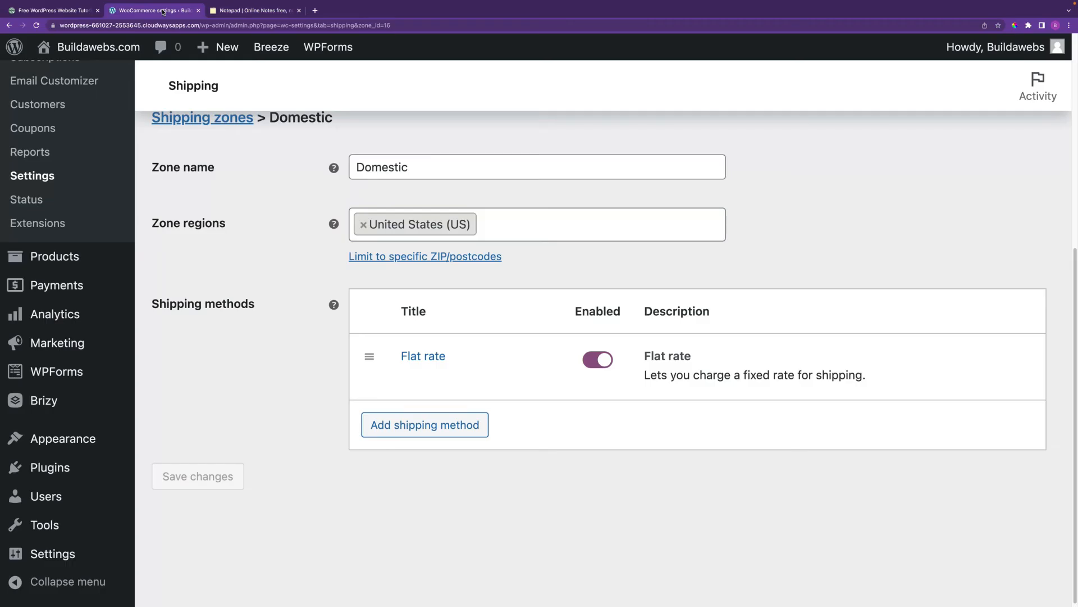
pyautogui.click(429, 357)
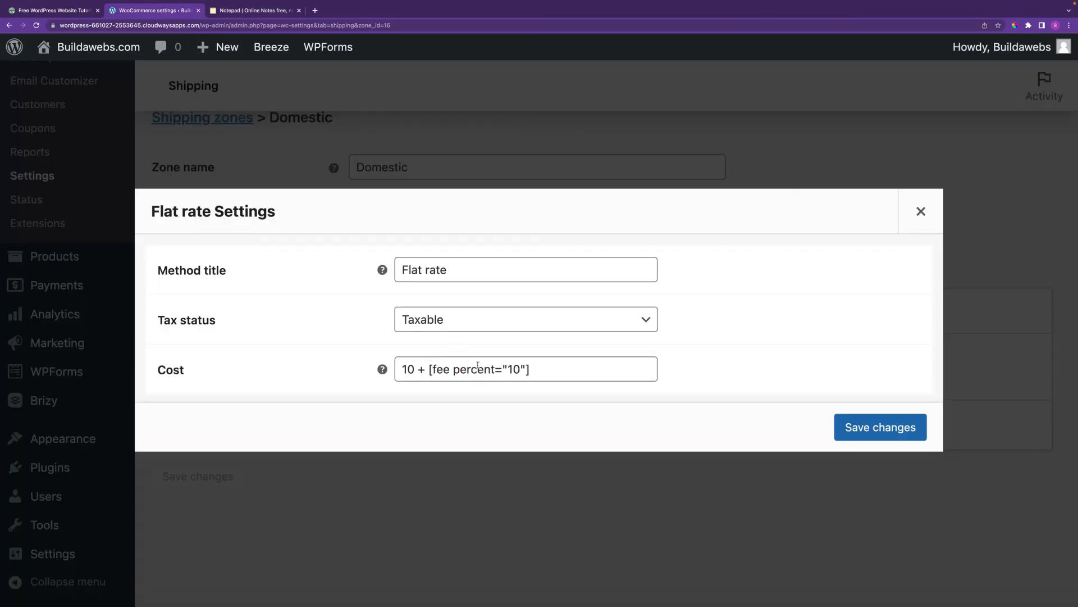
pyautogui.moveTo(546, 369); pyautogui.dragTo(384, 361)
pyautogui.hotkey('ctrl', 'v')
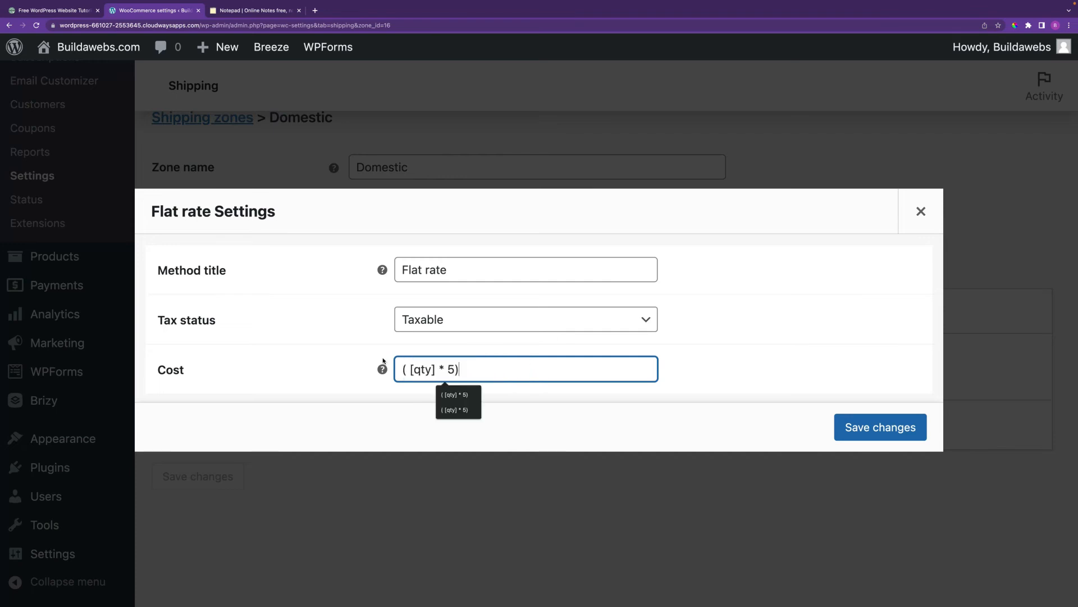
pyautogui.click(868, 429)
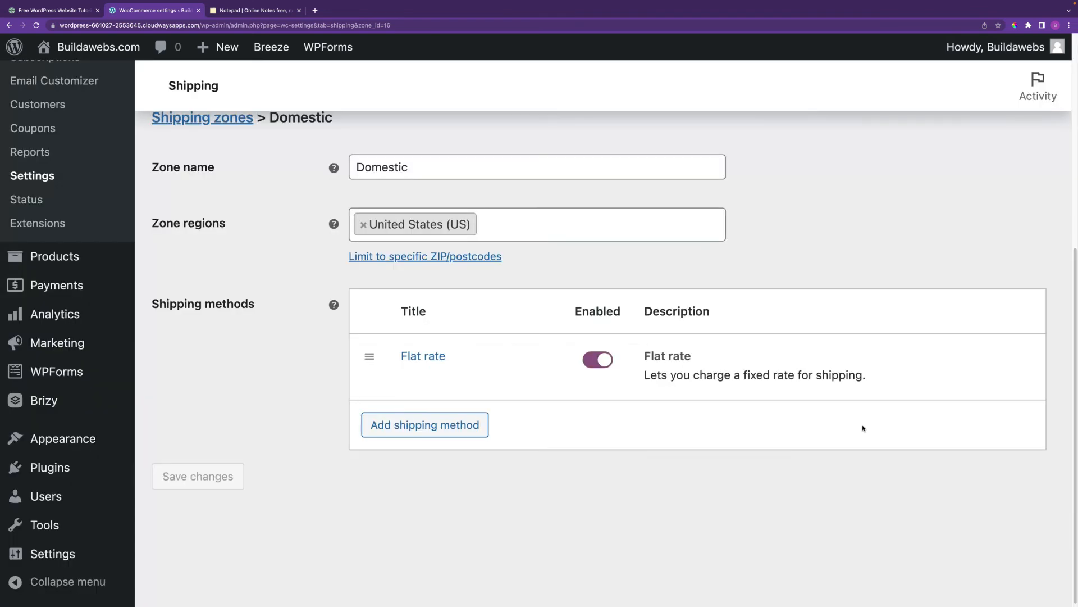
# Step: Switch to the storefront window, reload the cart, raise the Sweet chair quantity to 2 and update the cart
pyautogui.hotkey('ctrl', 'Right')
pyautogui.click(496, 25)
pyautogui.press('Return')
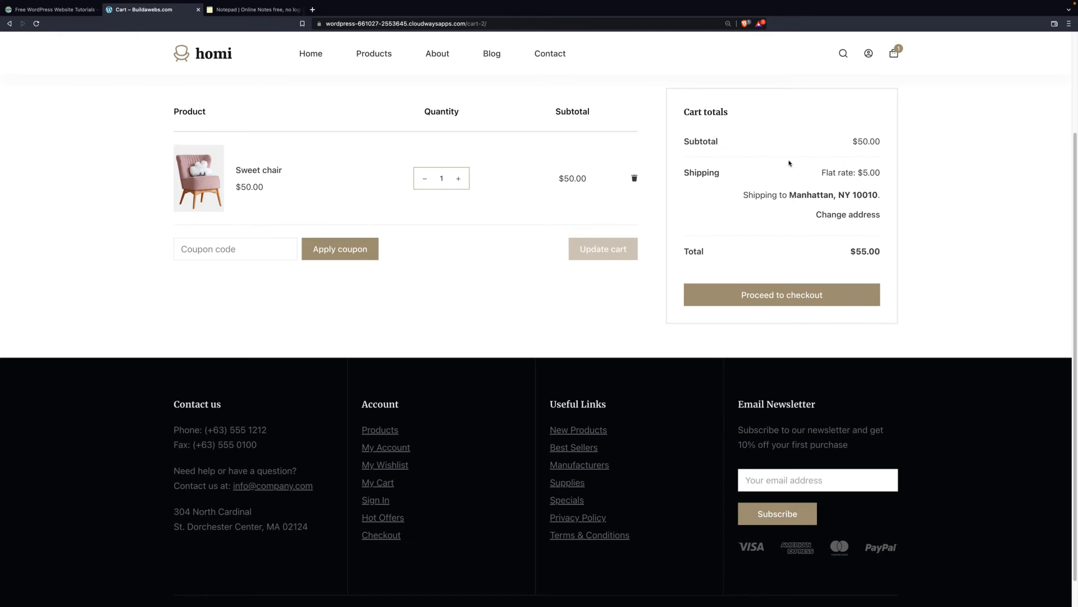
pyautogui.click(459, 179)
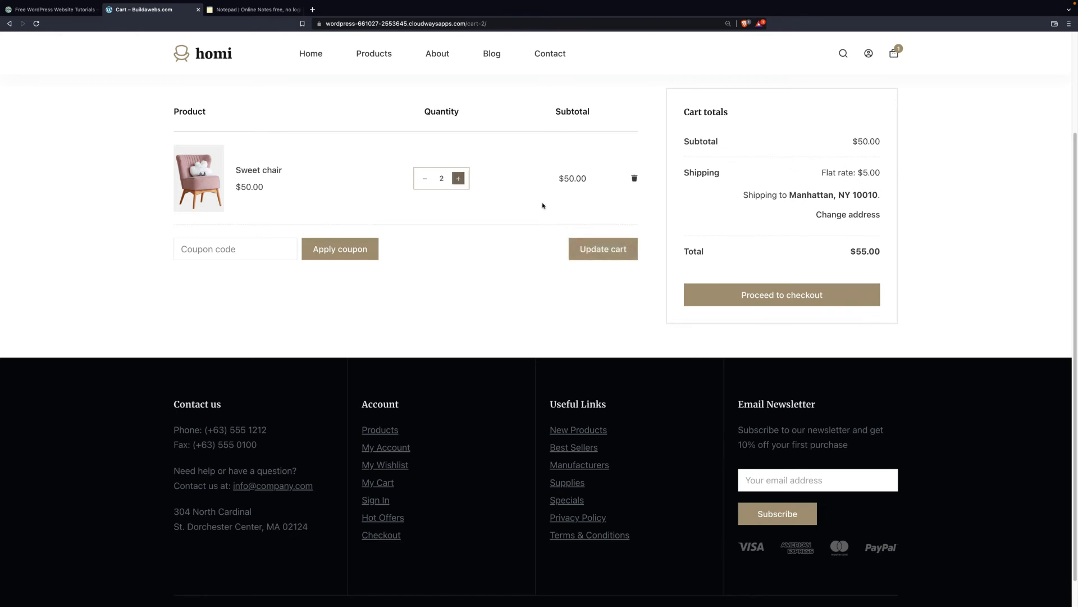
pyautogui.click(596, 249)
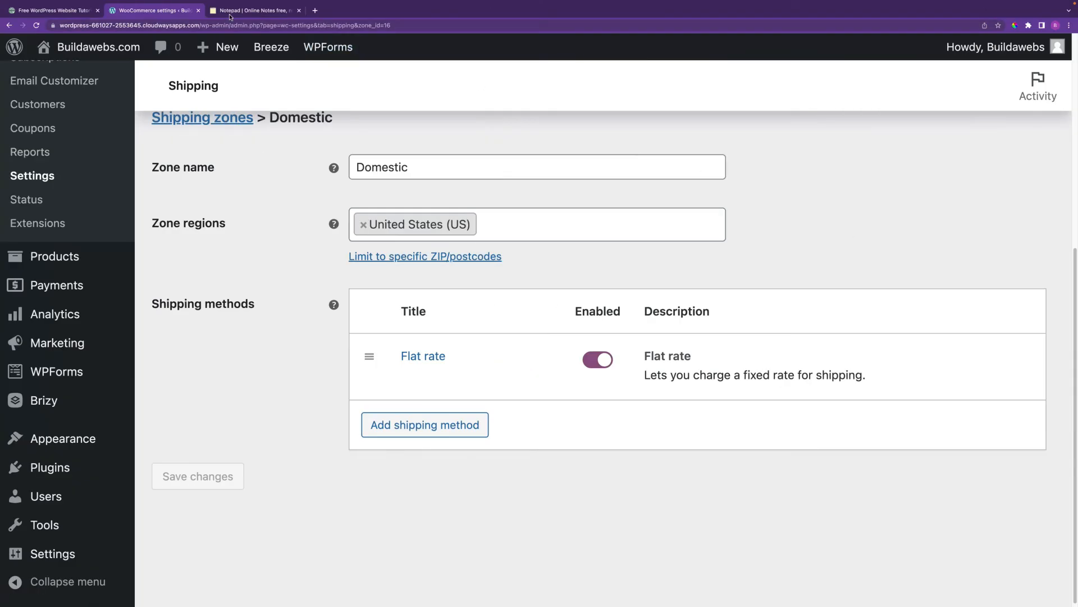
# Step: Copy the base cost plus per-item formula 10 + ( [qty] * 5 ) from the Notepad notes
pyautogui.click(235, 15)
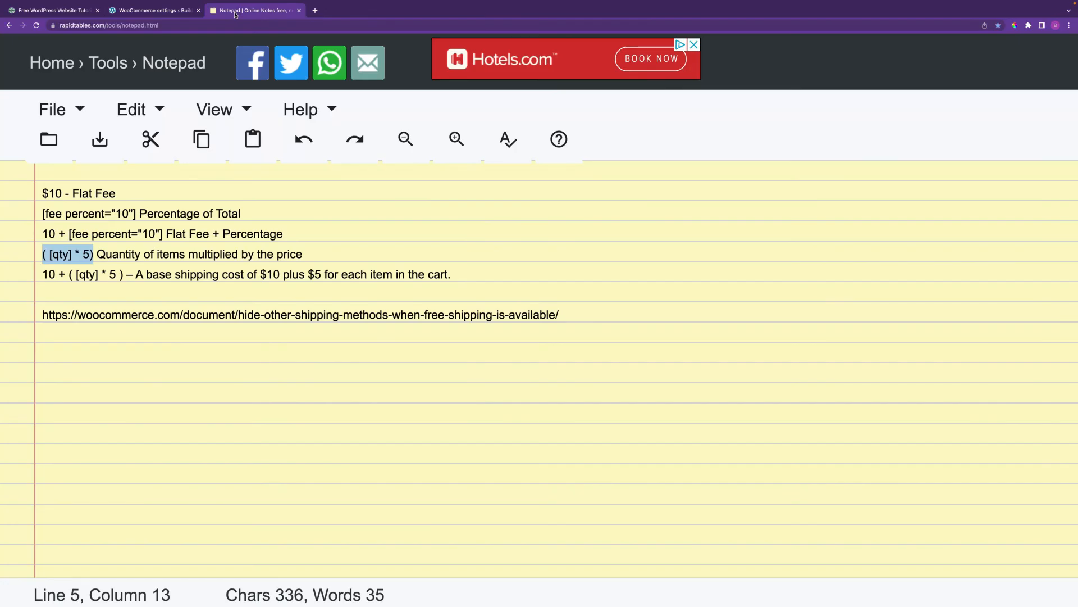
pyautogui.moveTo(43, 274); pyautogui.dragTo(122, 275)
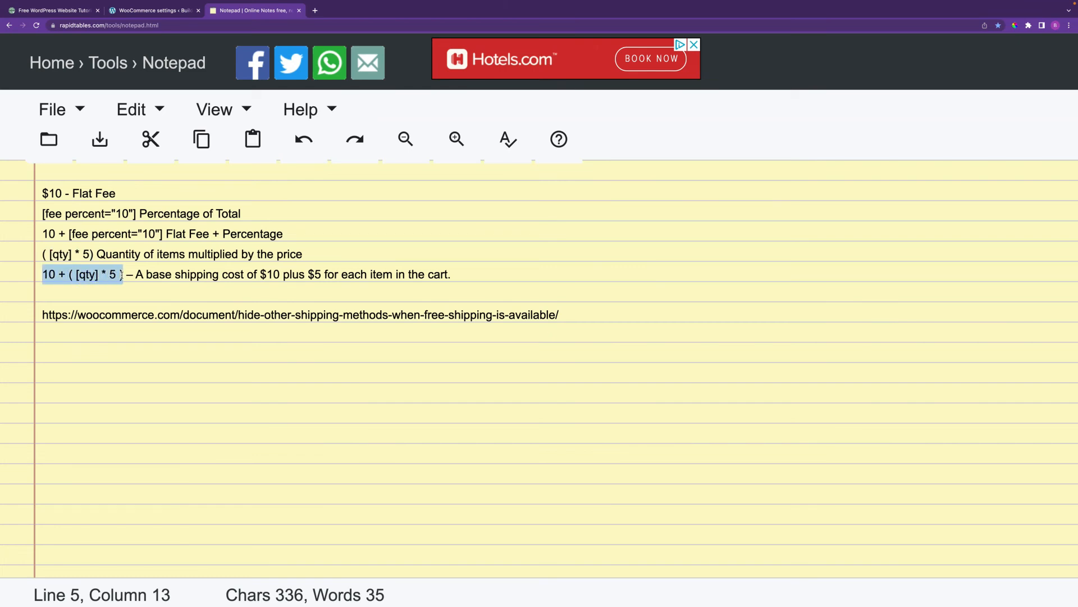
pyautogui.moveTo(121, 275); pyautogui.dragTo(126, 275)
pyautogui.hotkey('ctrl', 'c')
# Step: Replace the Domestic zone's Flat rate cost with 10 + ( [qty] * 5 ) and save the changes
pyautogui.click(167, 13)
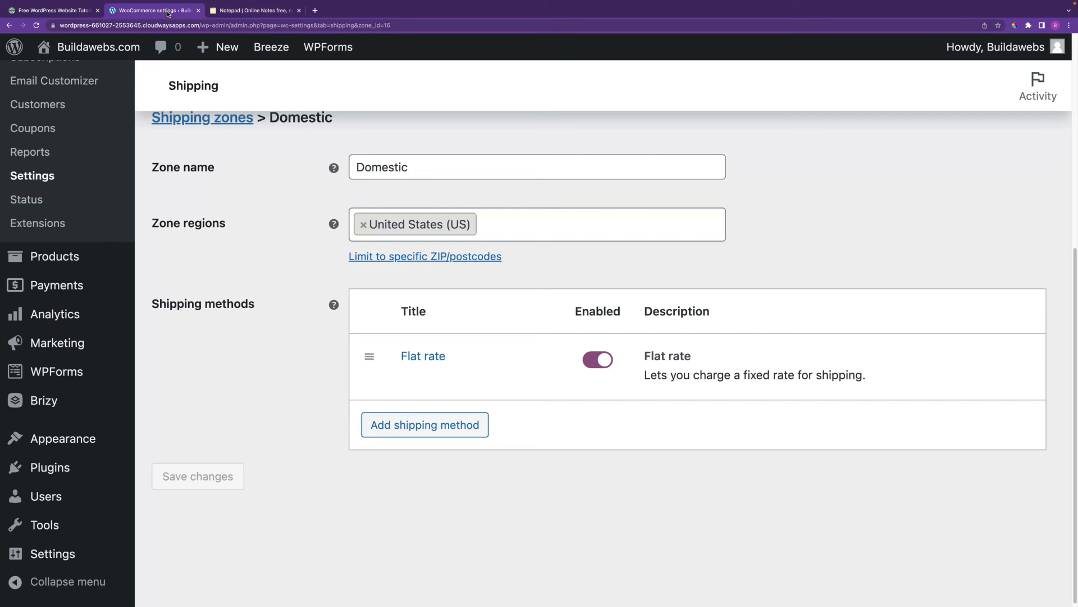
pyautogui.click(428, 356)
pyautogui.click(468, 363)
pyautogui.hotkey('ctrl', 'a')
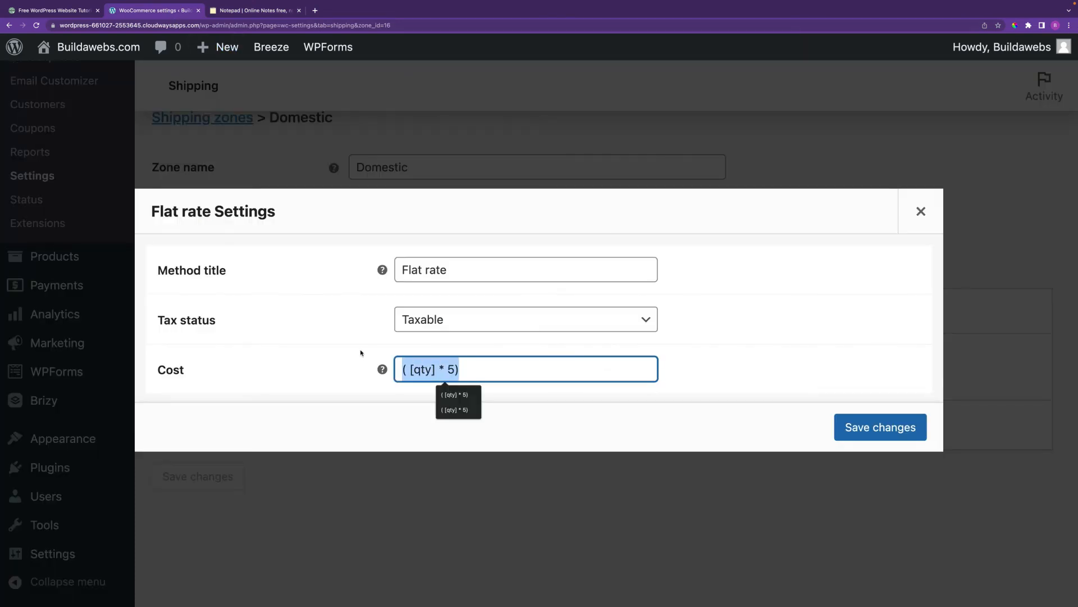
pyautogui.hotkey('ctrl', 'v')
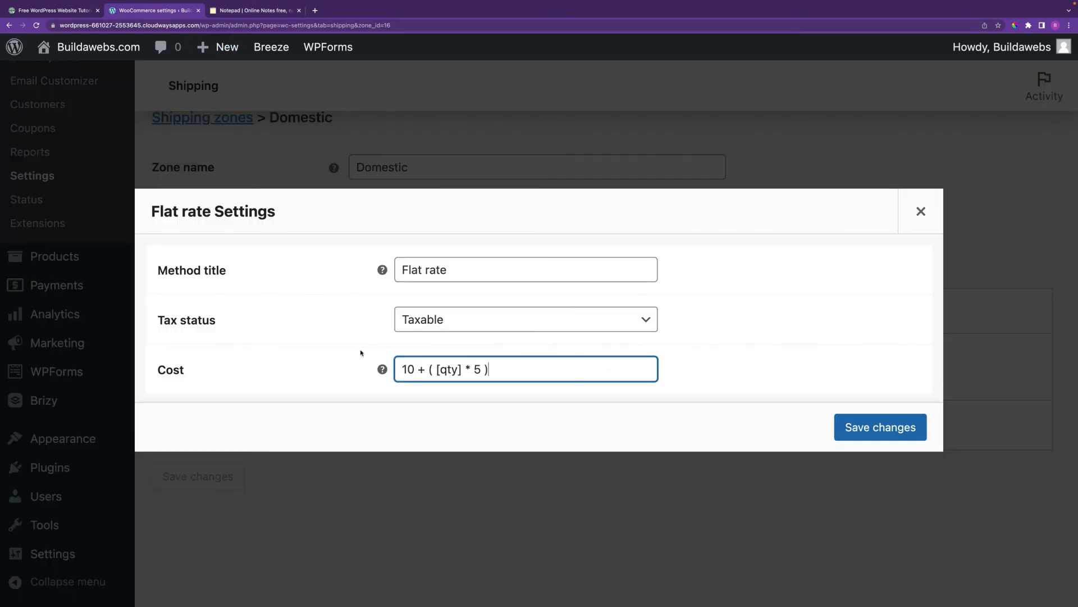
pyautogui.click(858, 428)
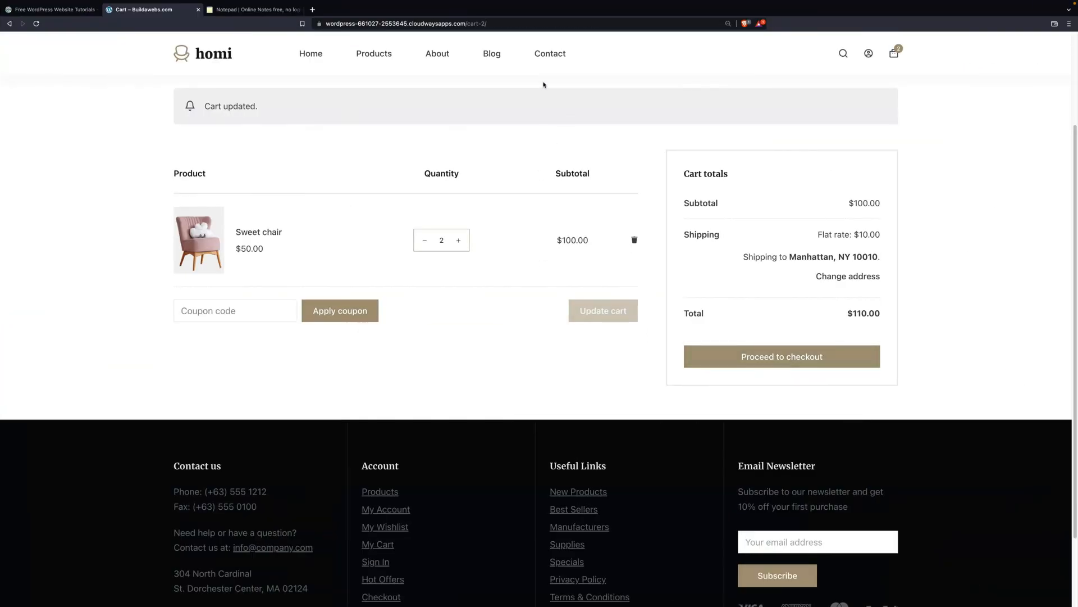
# Step: Reload the storefront cart to apply the new rate, reduce the Sweet chair quantity to 1 and update the cart
pyautogui.click(506, 23)
pyautogui.press('Return')
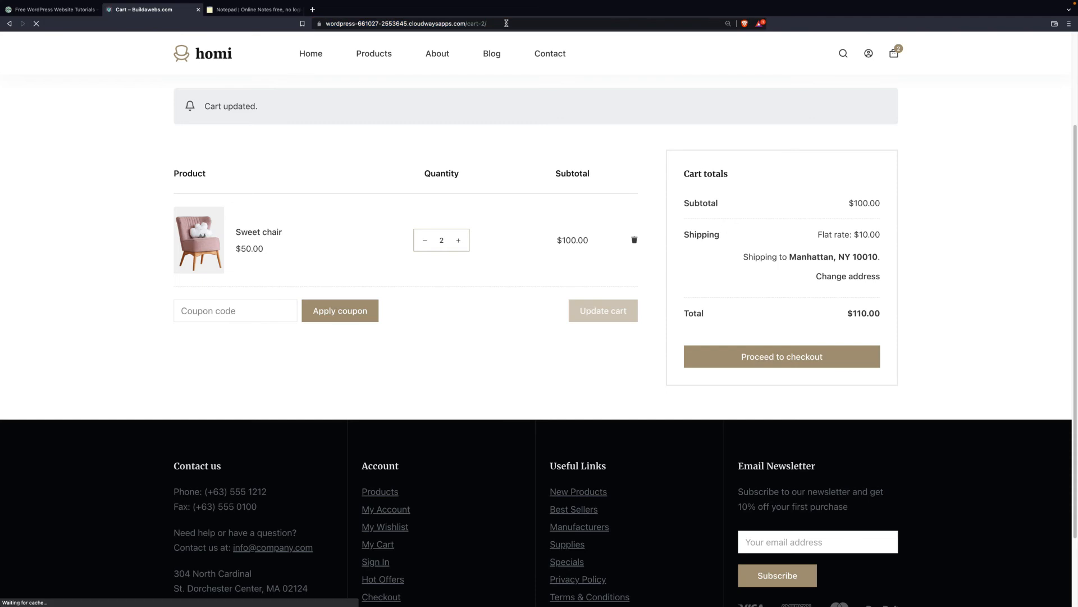
pyautogui.click(425, 181)
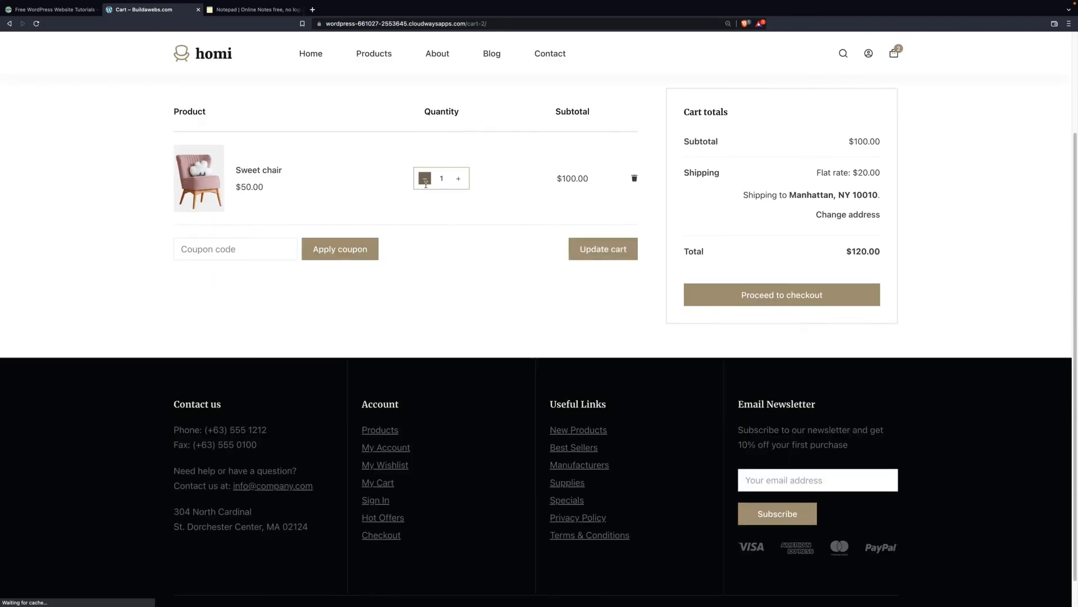
pyautogui.click(601, 249)
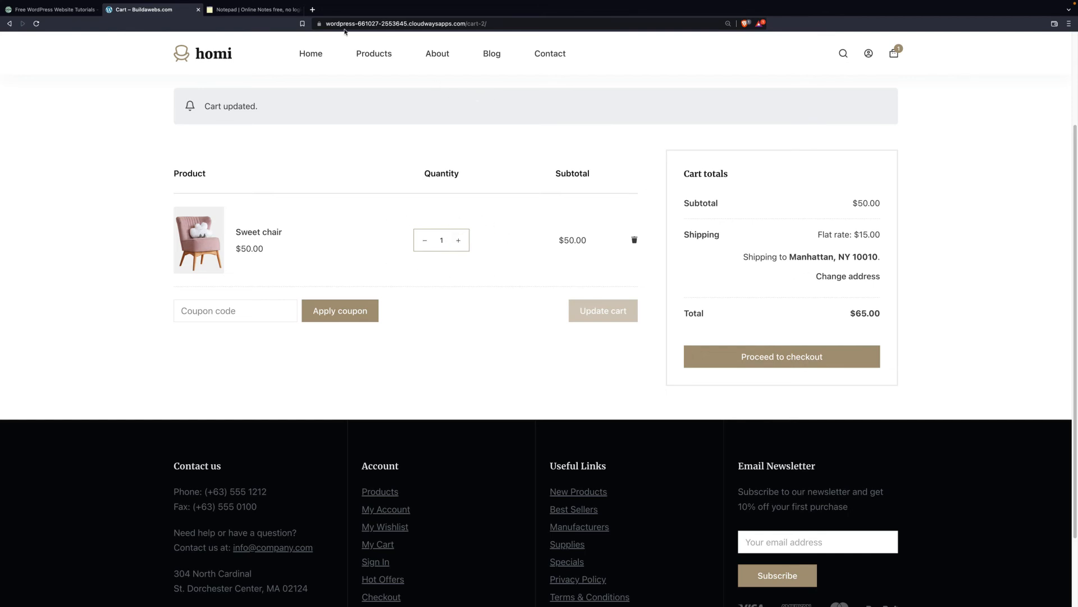
# Step: Set the Sweet chair quantity to 2, update the cart and compare its shipping charge with the formula in the Notepad notes
pyautogui.click(254, 9)
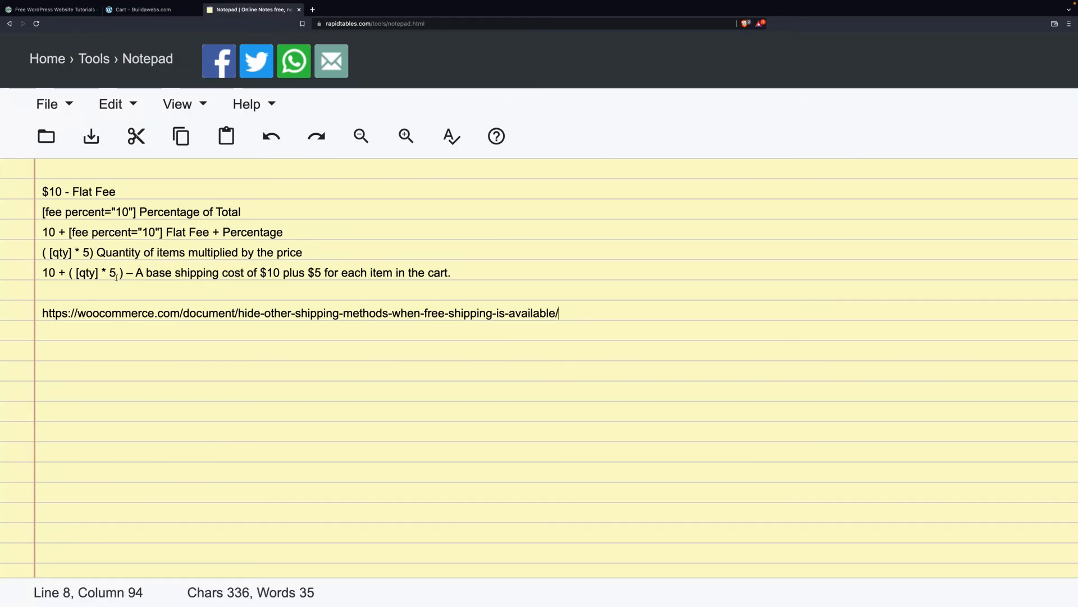
pyautogui.moveTo(139, 5)
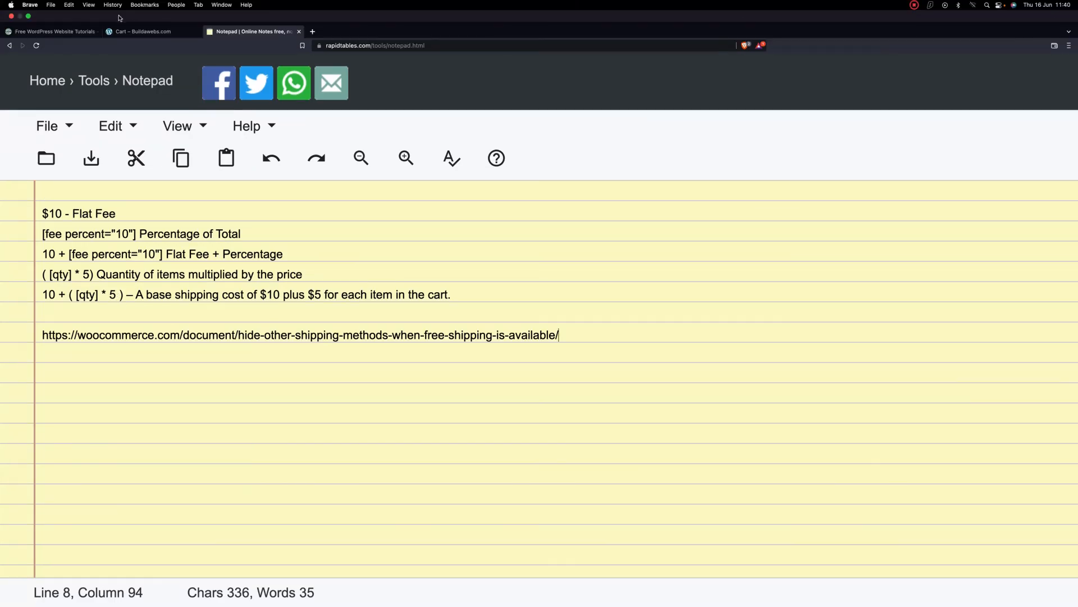
pyautogui.click(140, 31)
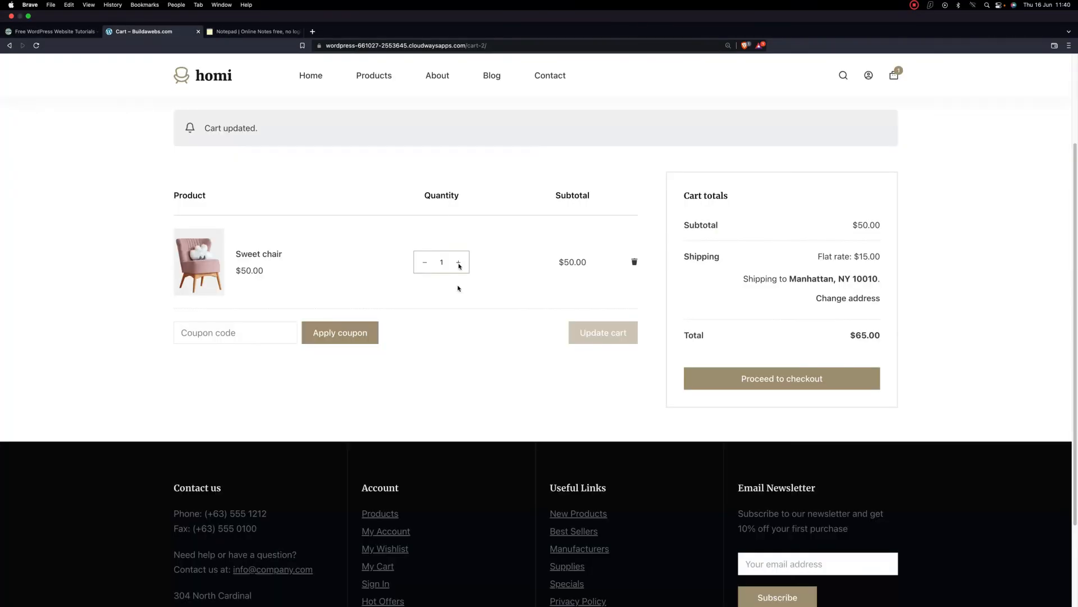
pyautogui.click(458, 240)
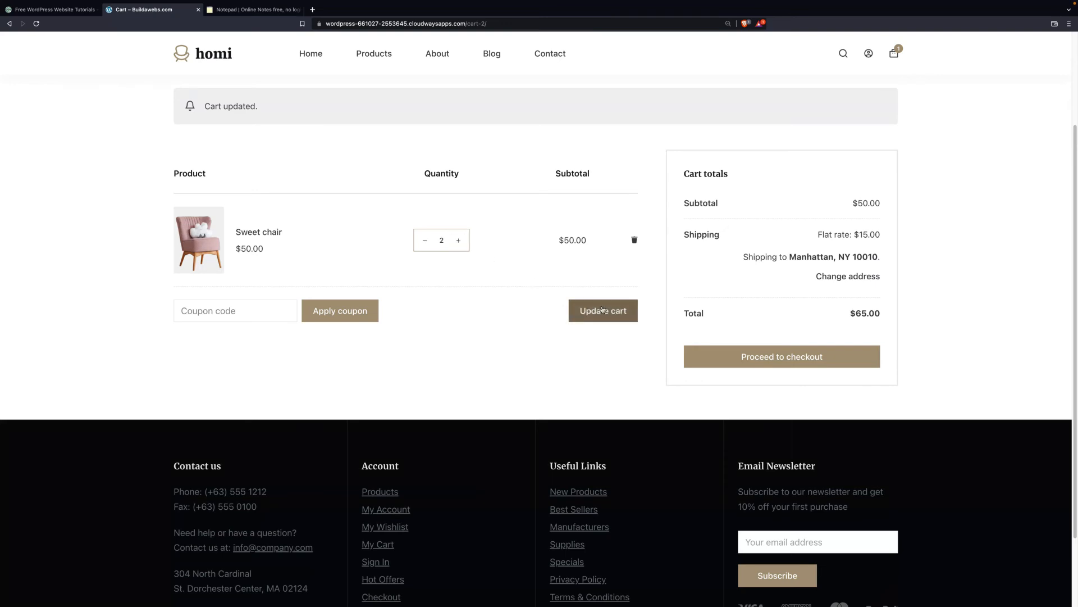
pyautogui.click(602, 310)
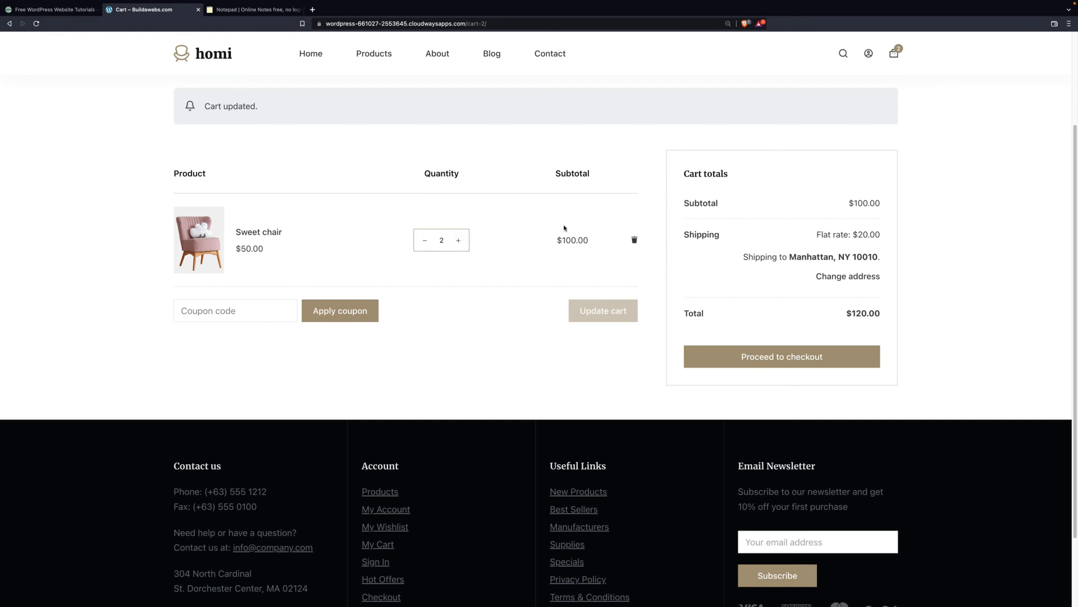
pyautogui.click(255, 10)
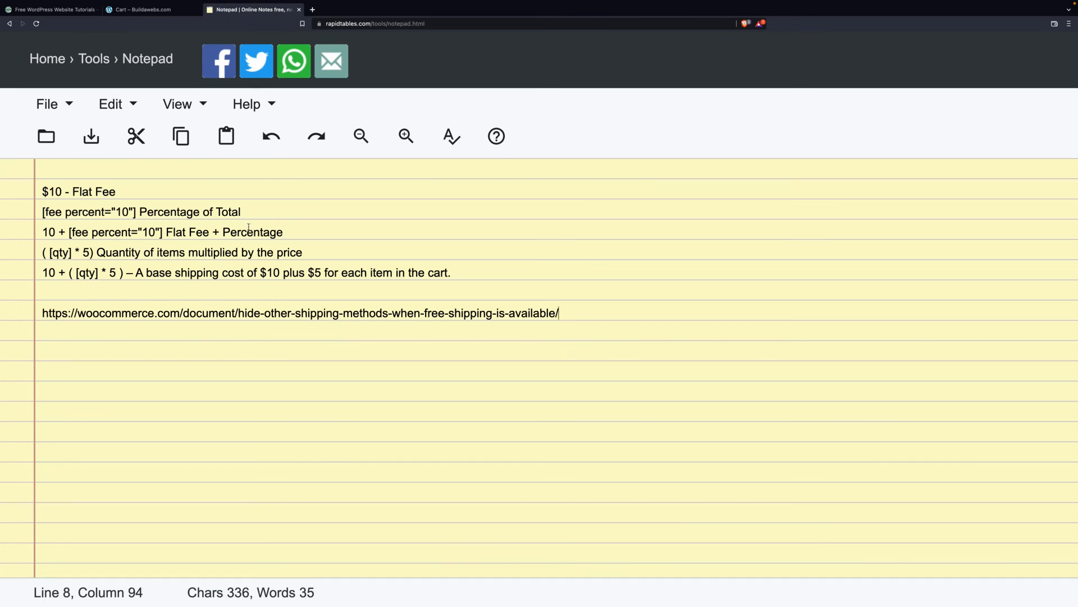
pyautogui.click(143, 12)
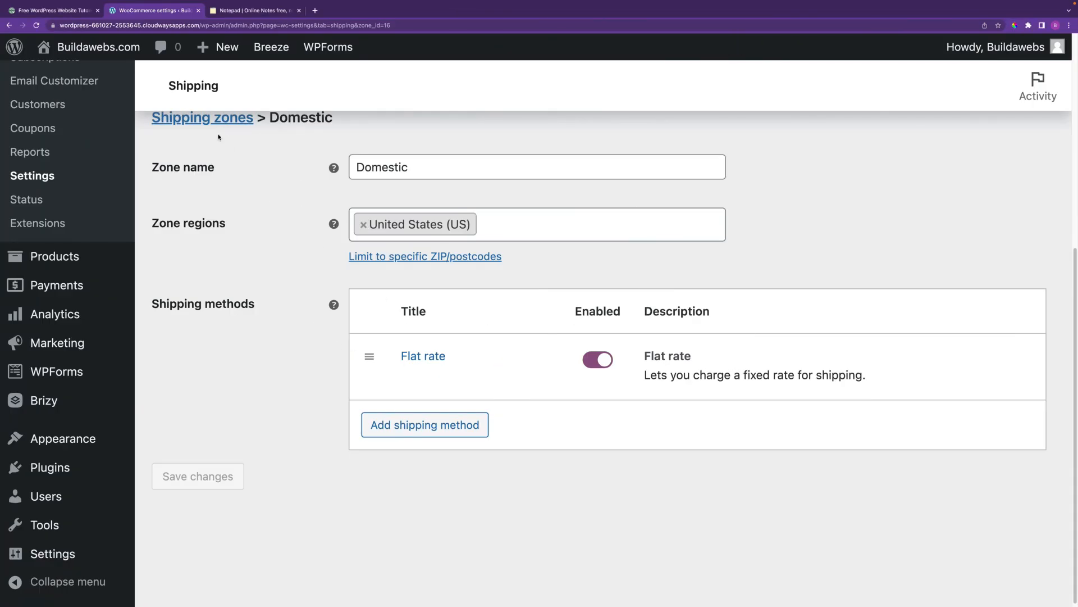
# Step: Add a Flat rate shipping method to the Locations not covered by your other zones entry in the shipping zones
pyautogui.click(200, 118)
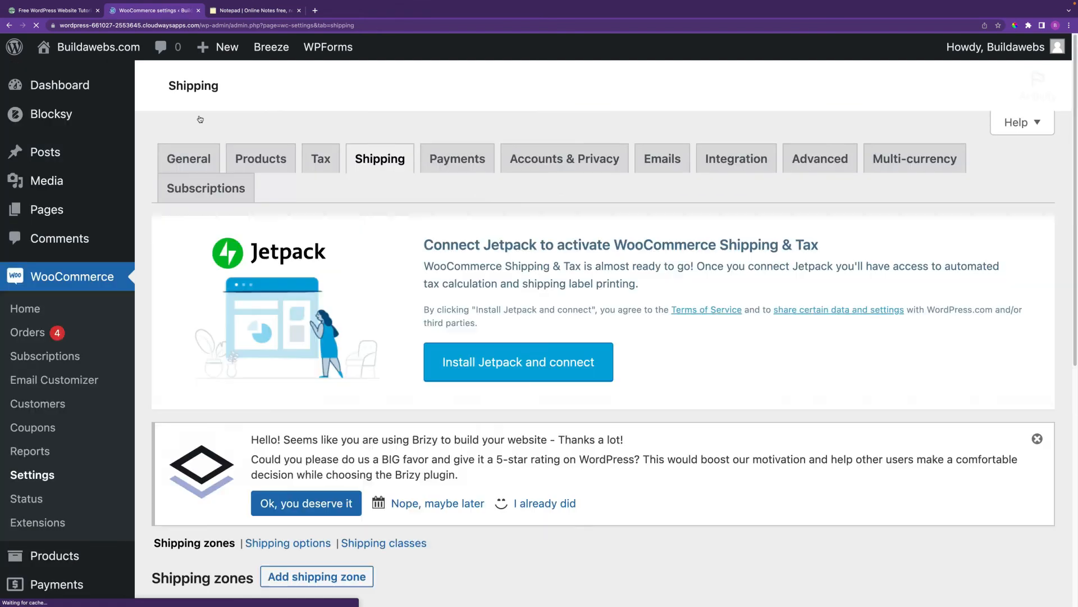
pyautogui.scroll(-6, 461, 393)
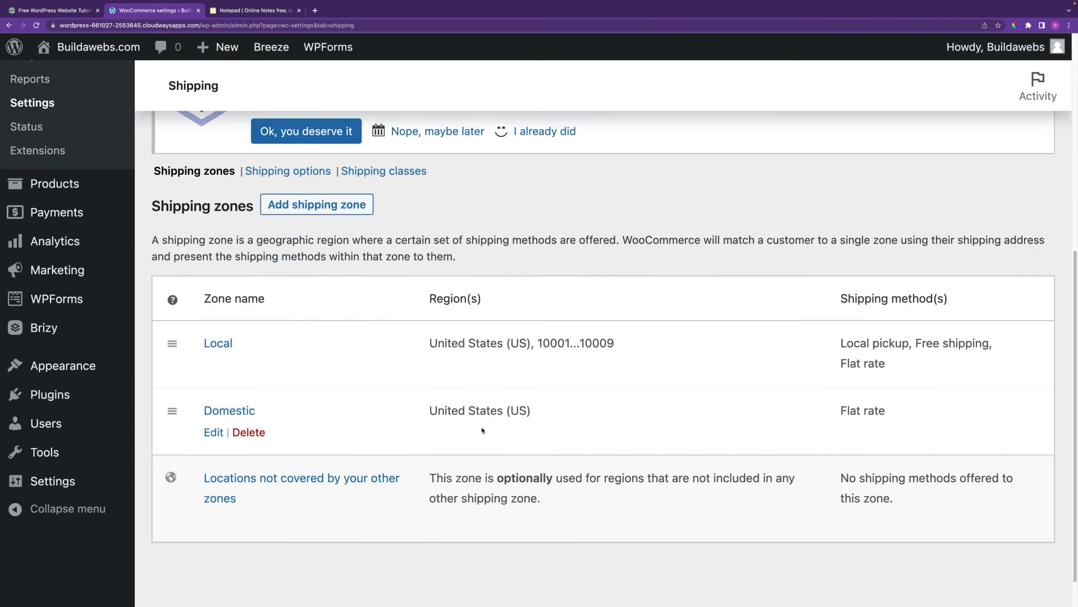
pyautogui.scroll(-1, 482, 430)
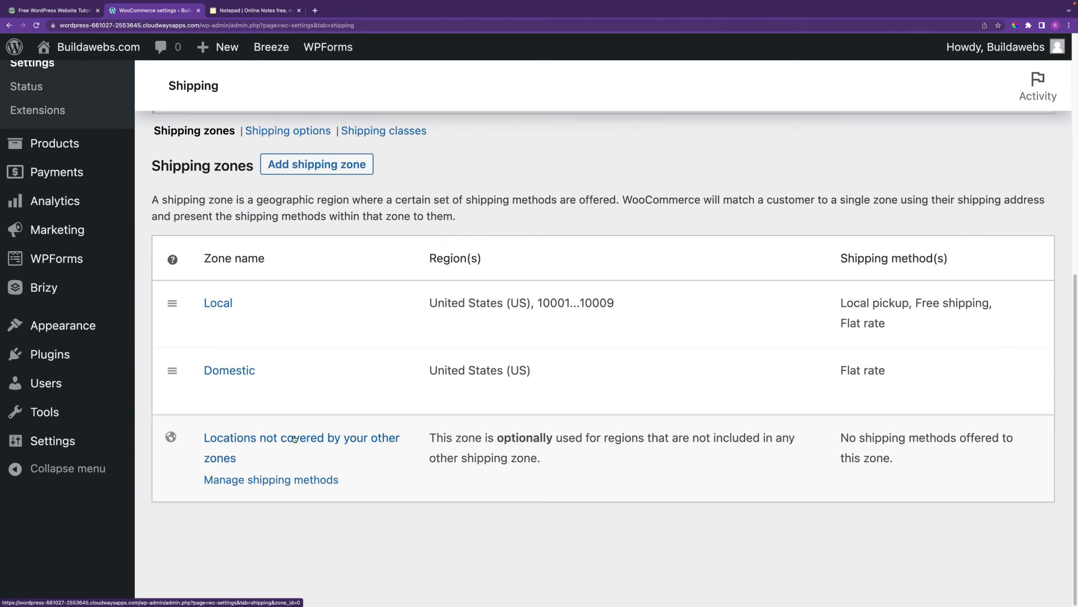
pyautogui.click(294, 438)
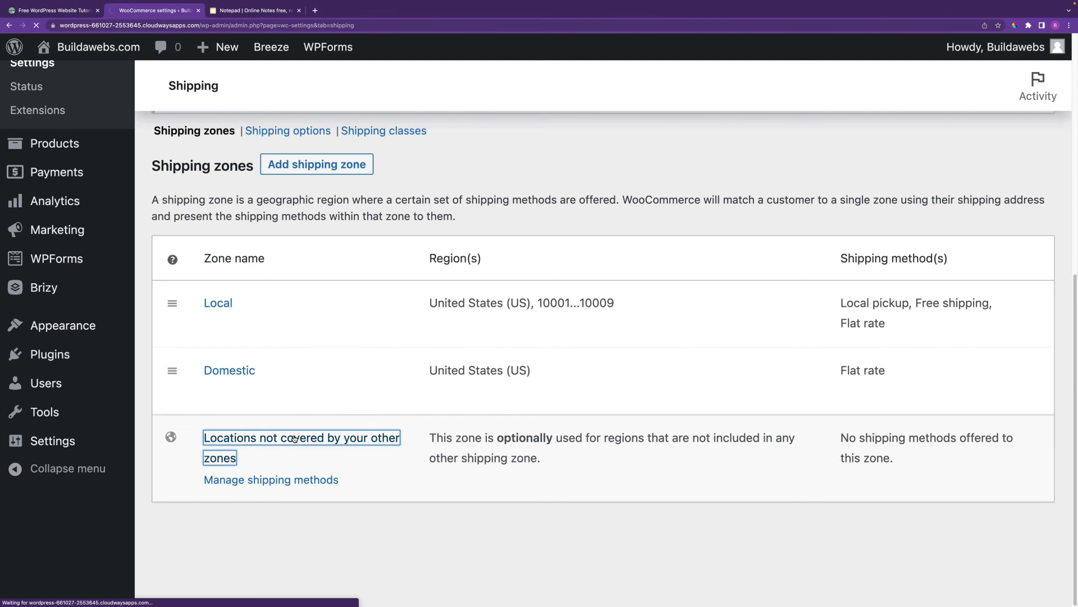
pyautogui.scroll(-3, 482, 460)
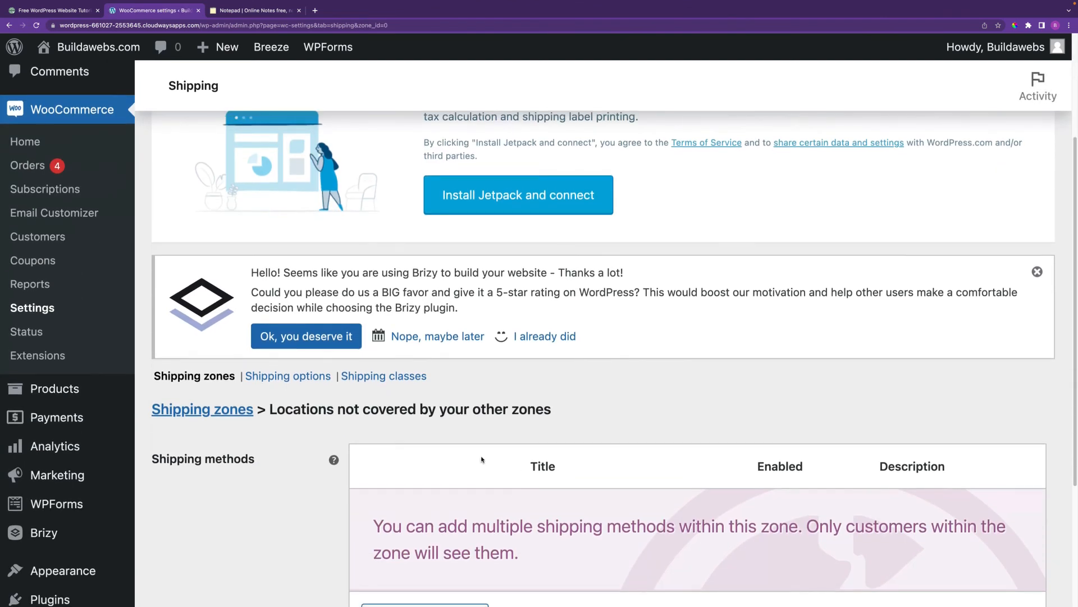
pyautogui.scroll(-3, 482, 459)
pyautogui.click(434, 447)
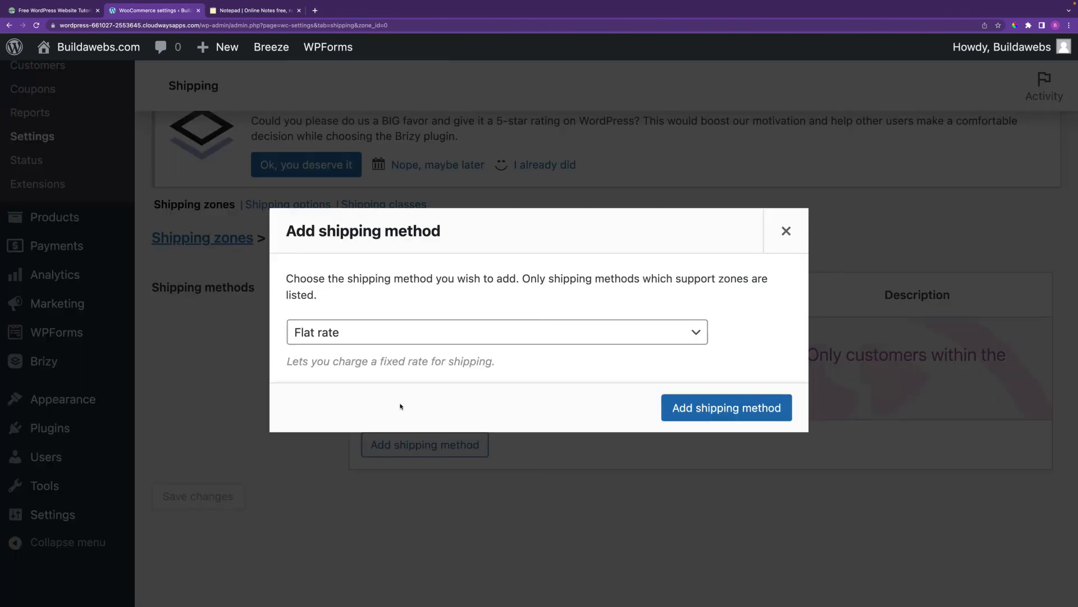
pyautogui.click(724, 408)
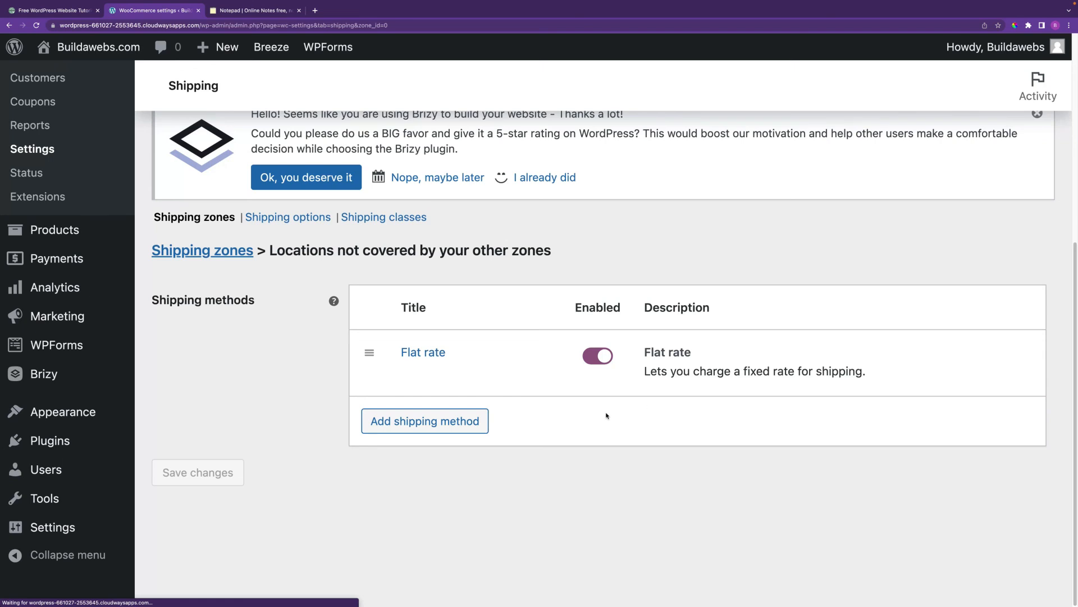
# Step: Set the cost of the uncovered locations' Flat rate method to 100 and save the changes
pyautogui.click(427, 353)
pyautogui.doubleClick(434, 368)
pyautogui.moveTo(381, 368)
pyautogui.write('100')
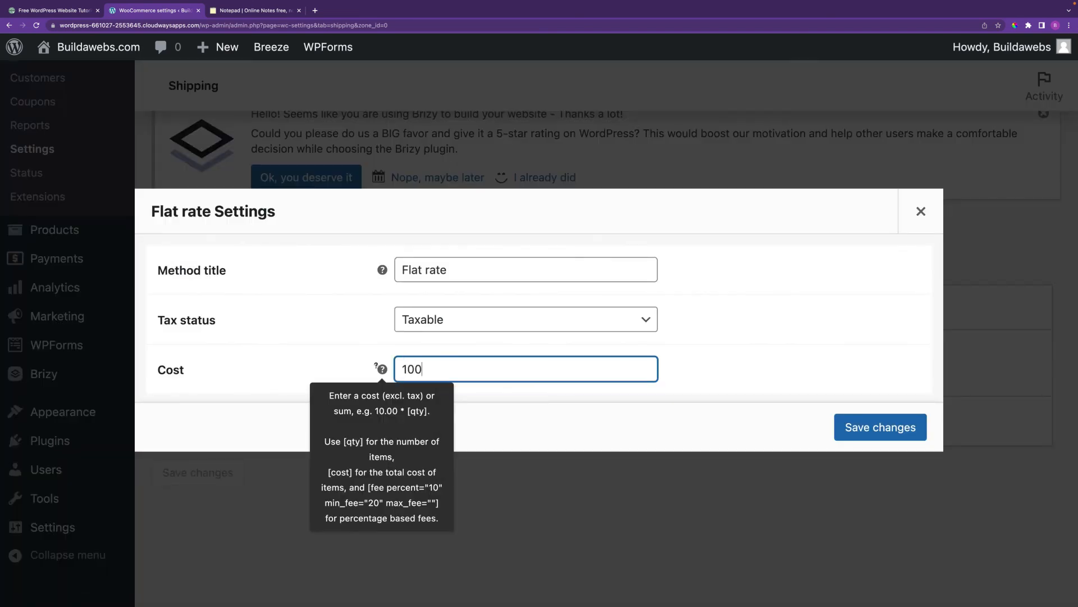
pyautogui.click(860, 426)
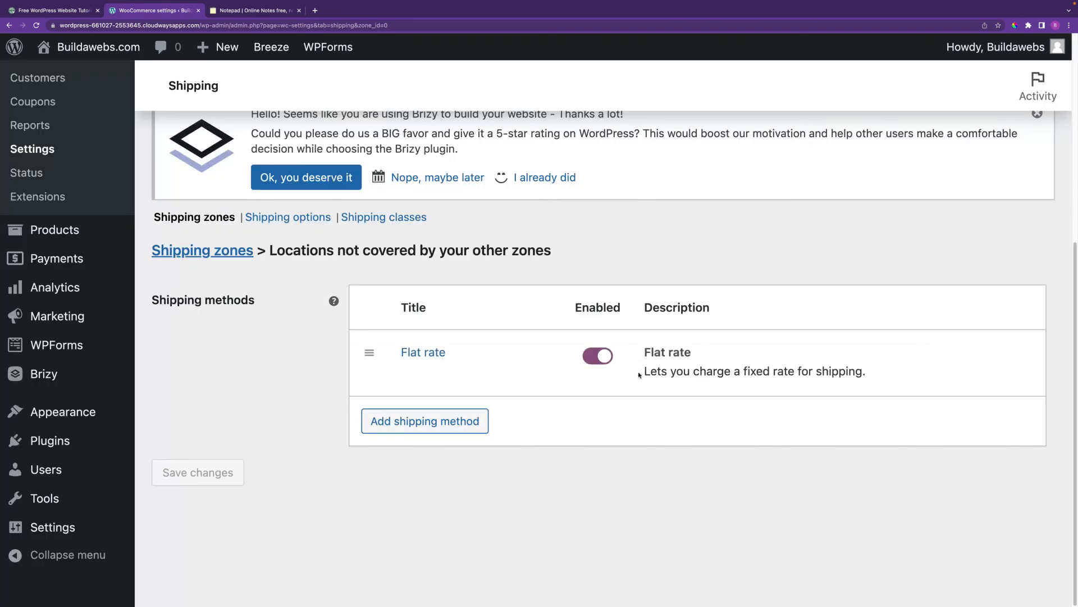
# Step: Return to the shipping zones overview and review the regions and shipping methods of the listed zones
pyautogui.click(211, 256)
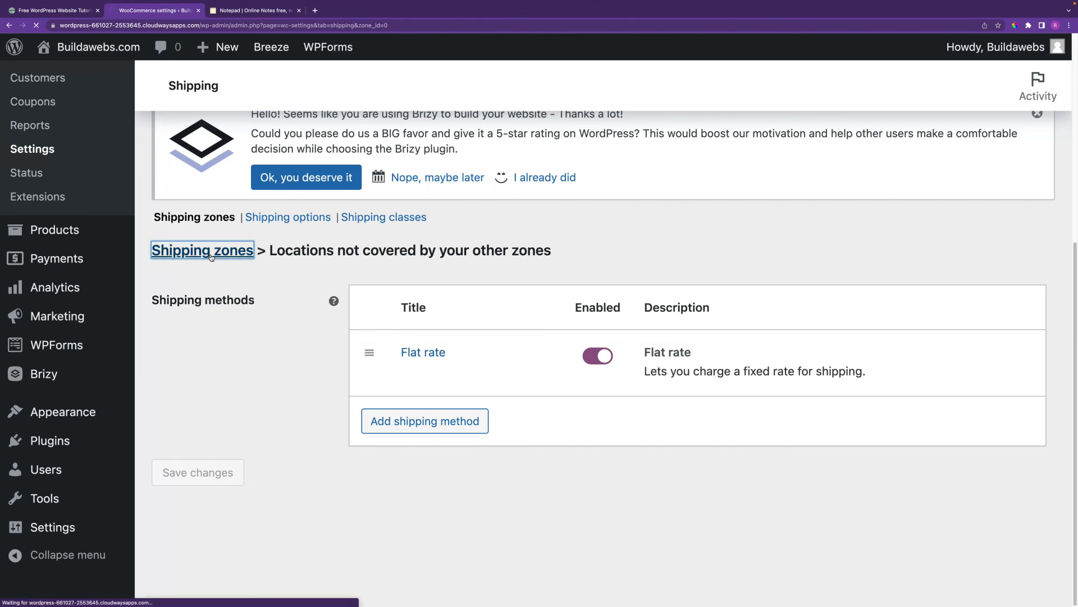
pyautogui.scroll(-5, 453, 494)
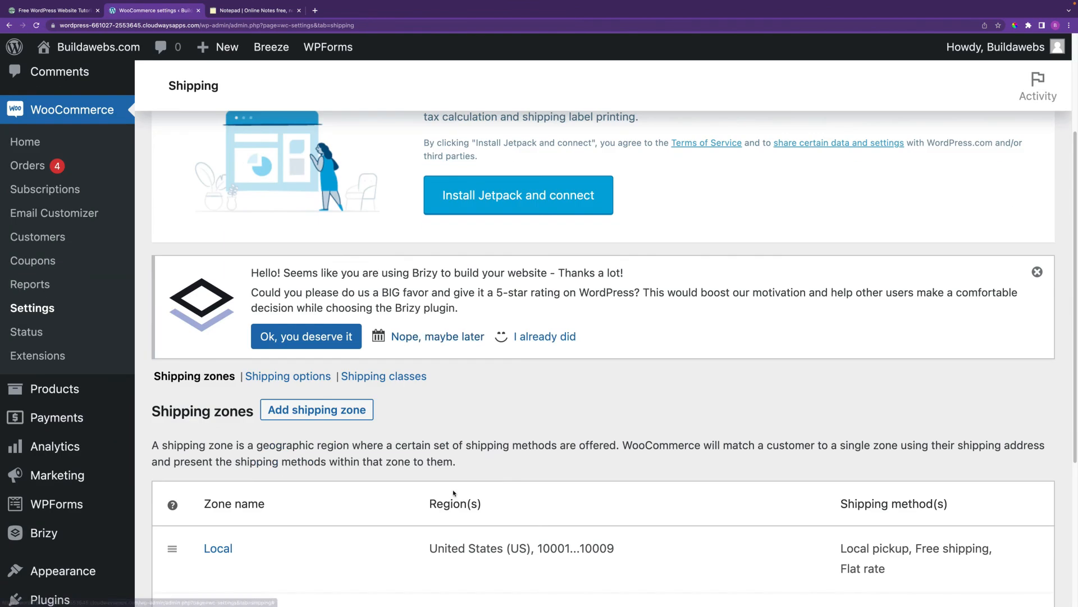
pyautogui.scroll(-2, 453, 498)
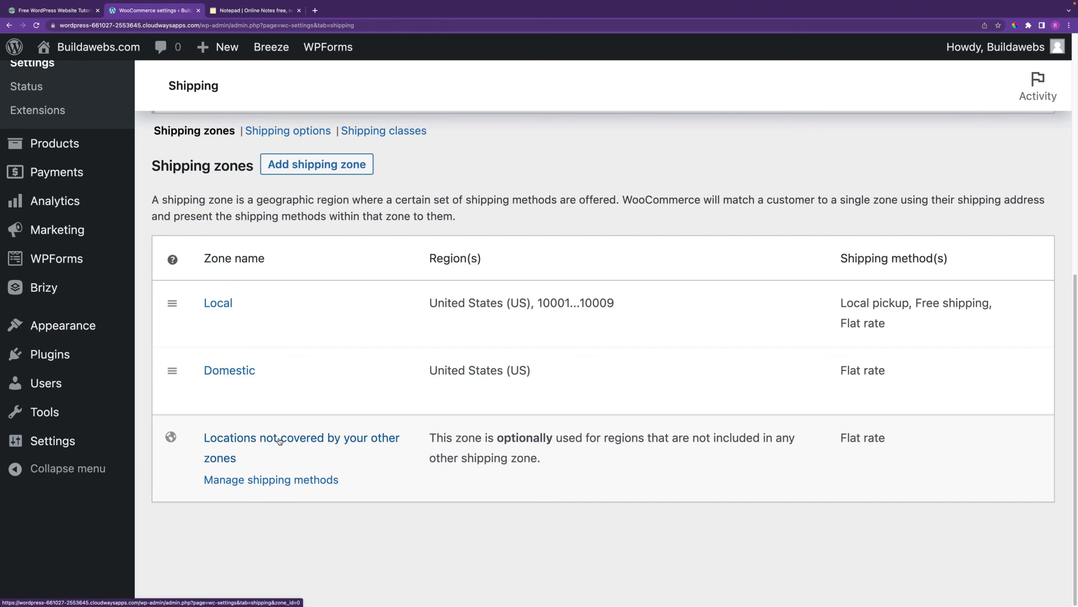
pyautogui.scroll(1, 308, 402)
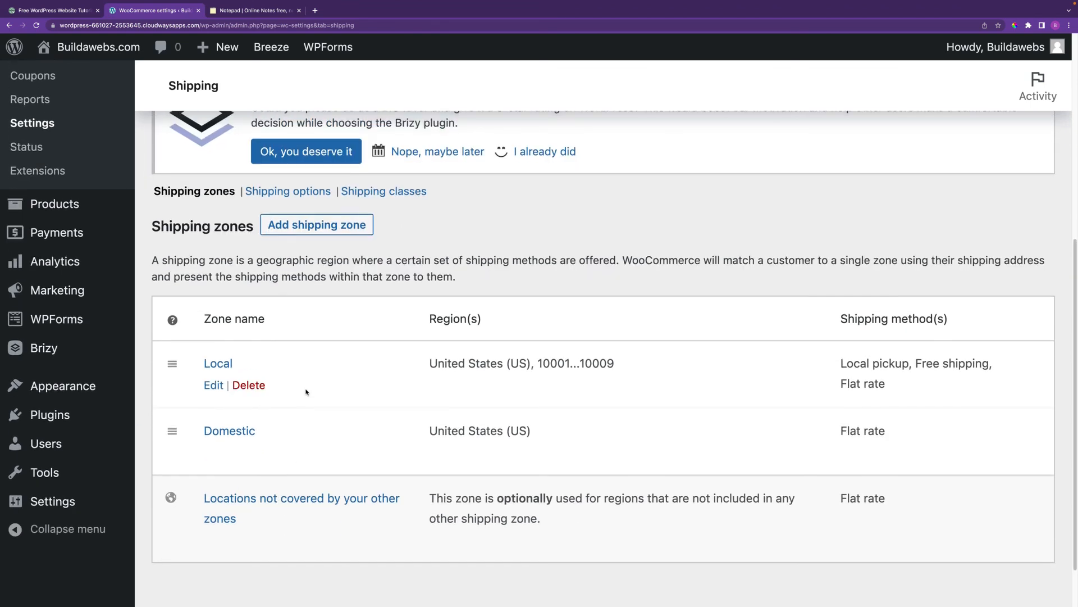
pyautogui.scroll(5, 307, 393)
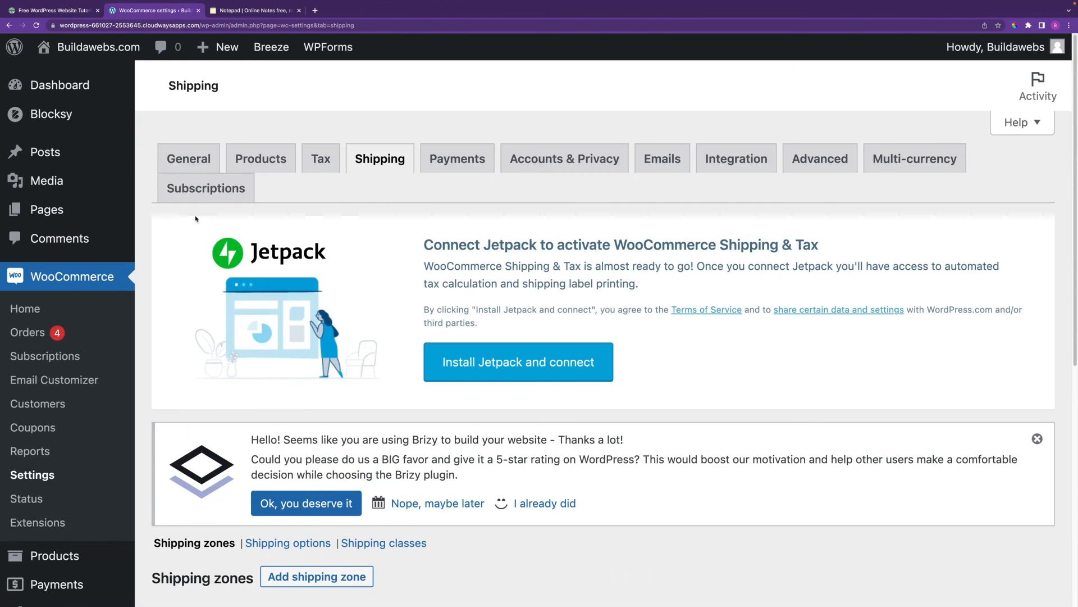
# Step: In the General WooCommerce settings, set the selling locations to Sell to specific countries and add United States (US)
pyautogui.click(192, 160)
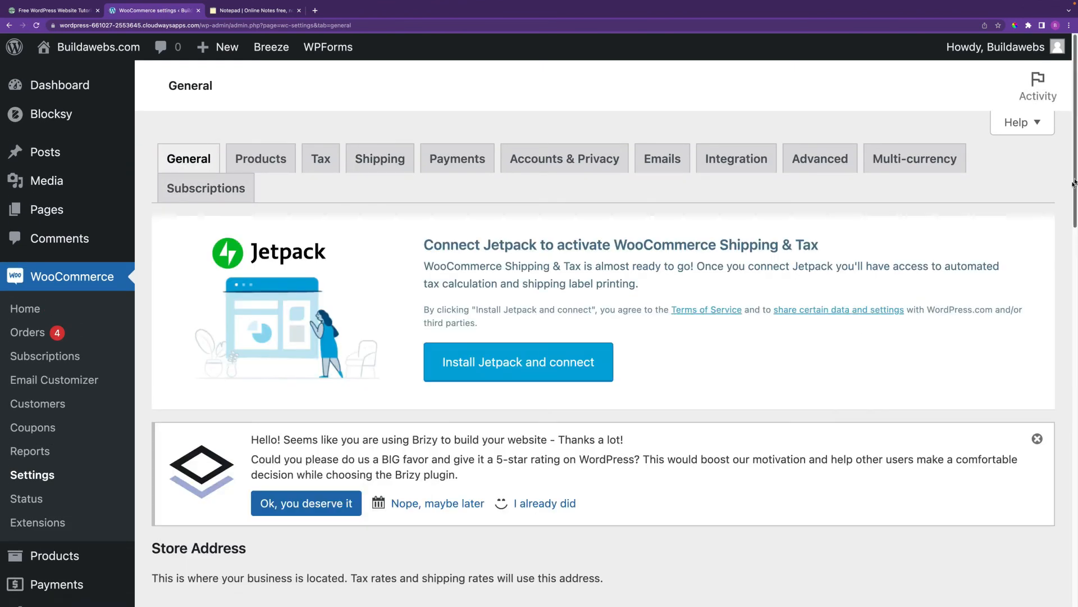
pyautogui.moveTo(1074, 183); pyautogui.dragTo(1053, 385)
pyautogui.scroll(-2, 549, 378)
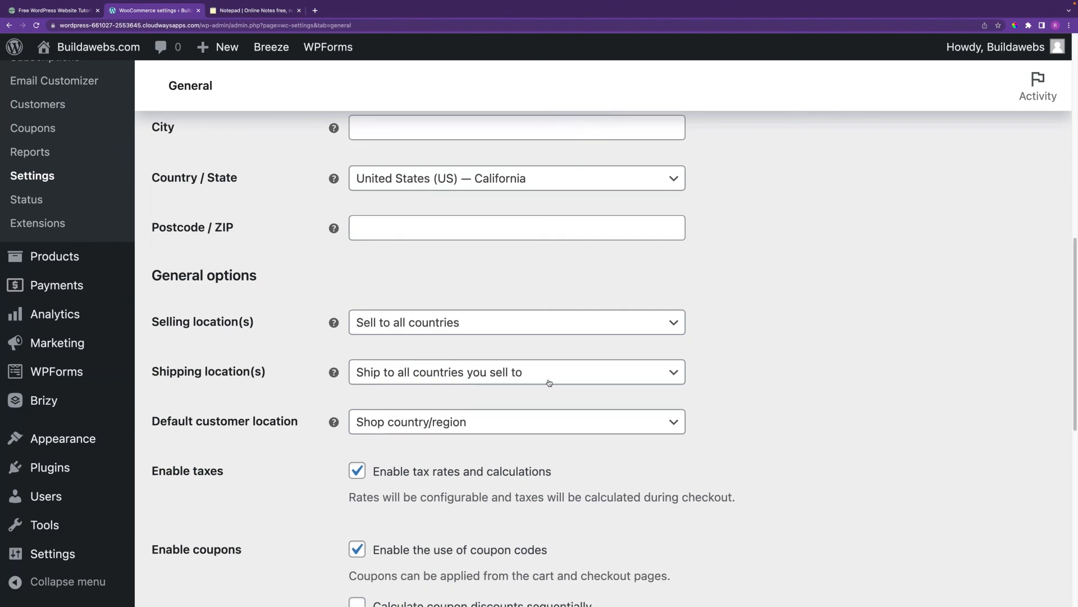
pyautogui.click(455, 328)
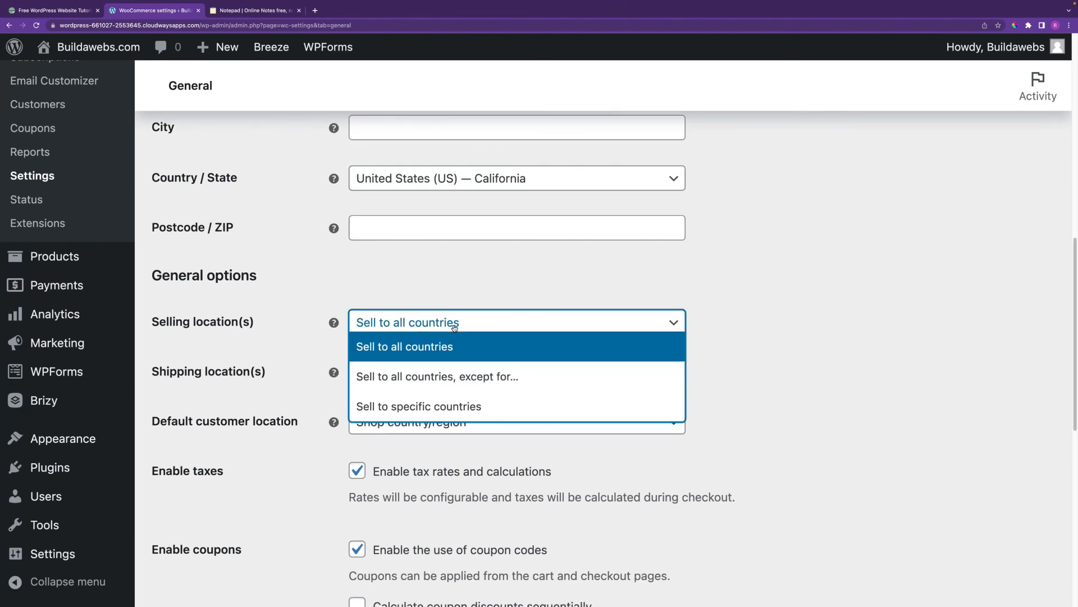
pyautogui.click(442, 414)
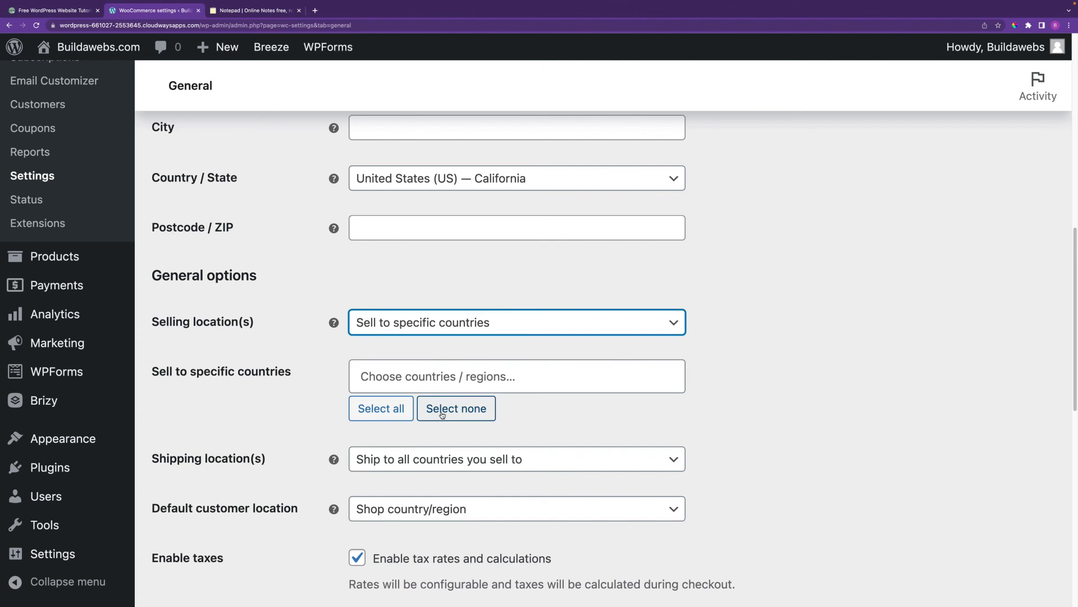
pyautogui.click(430, 376)
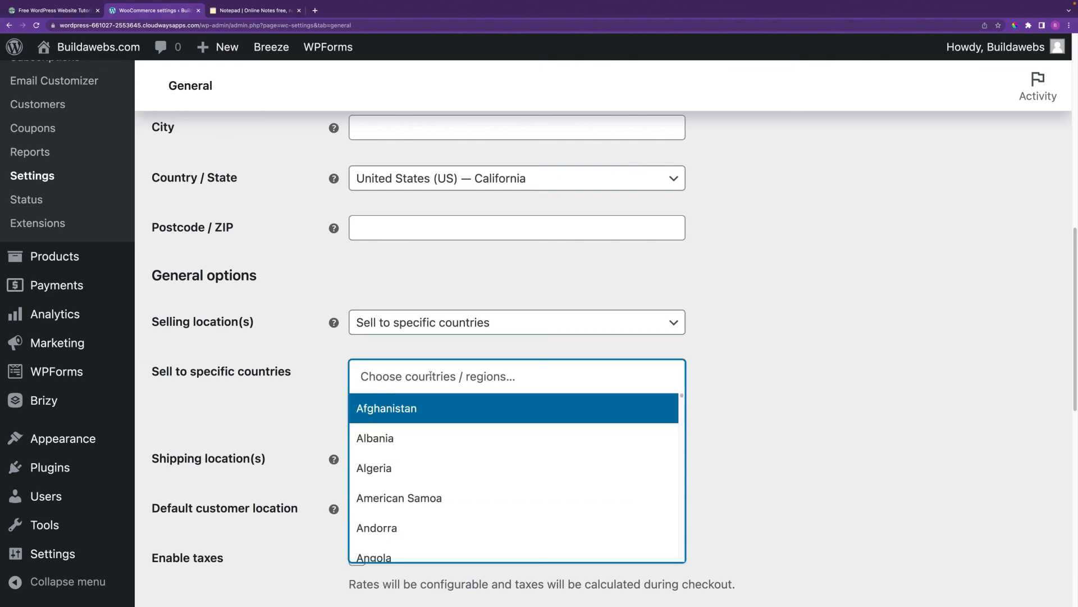
pyautogui.write('united')
pyautogui.click(444, 468)
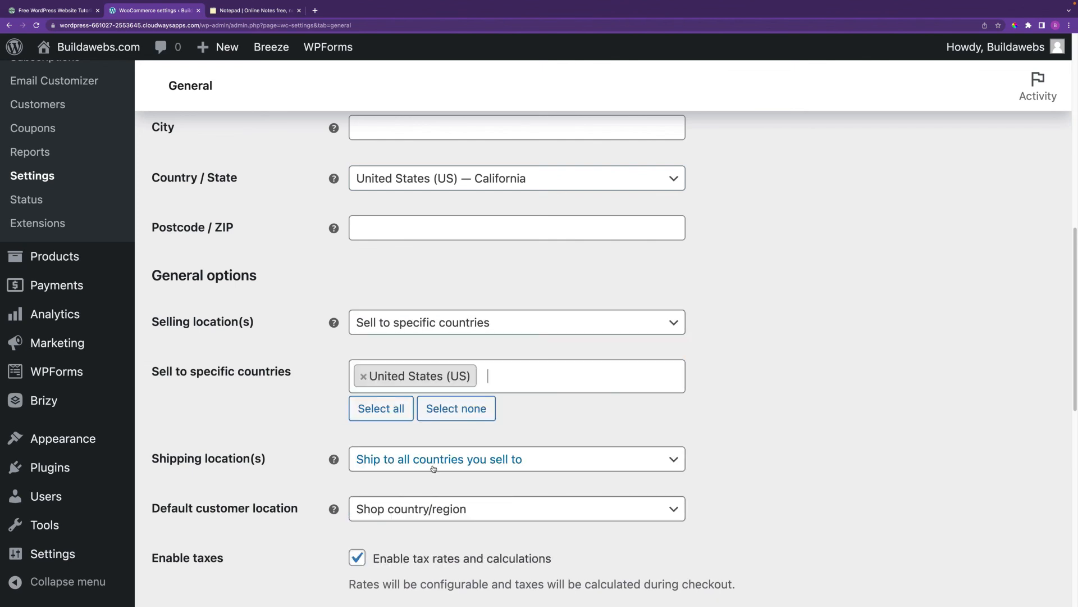
# Step: Check the shipping location choices, keep Ship to all countries you sell to, and save the General settings
pyautogui.click(434, 463)
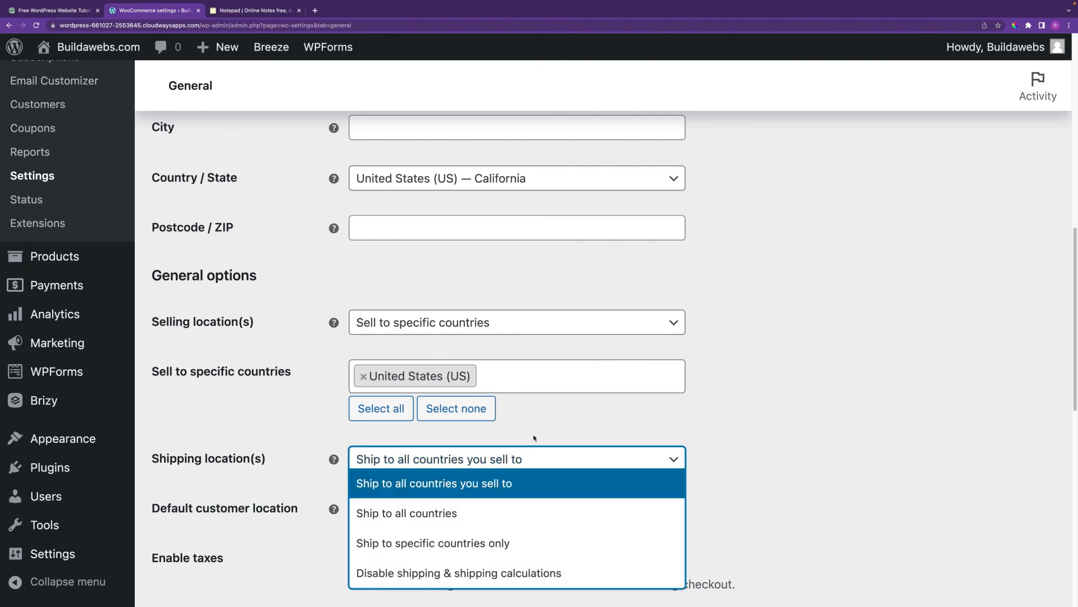
pyautogui.click(490, 470)
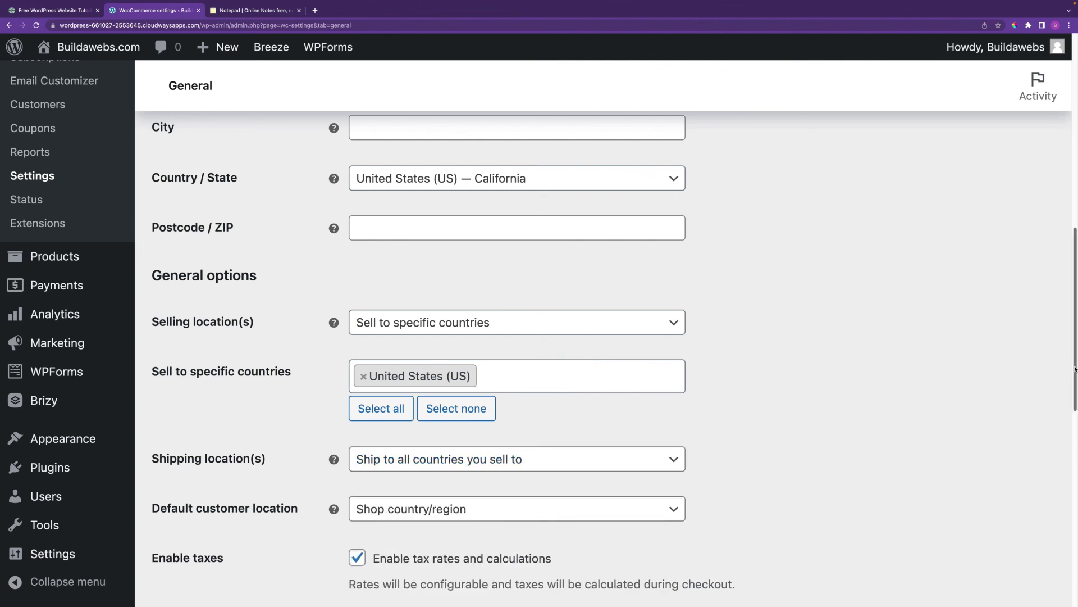
pyautogui.moveTo(1075, 396); pyautogui.dragTo(1075, 569)
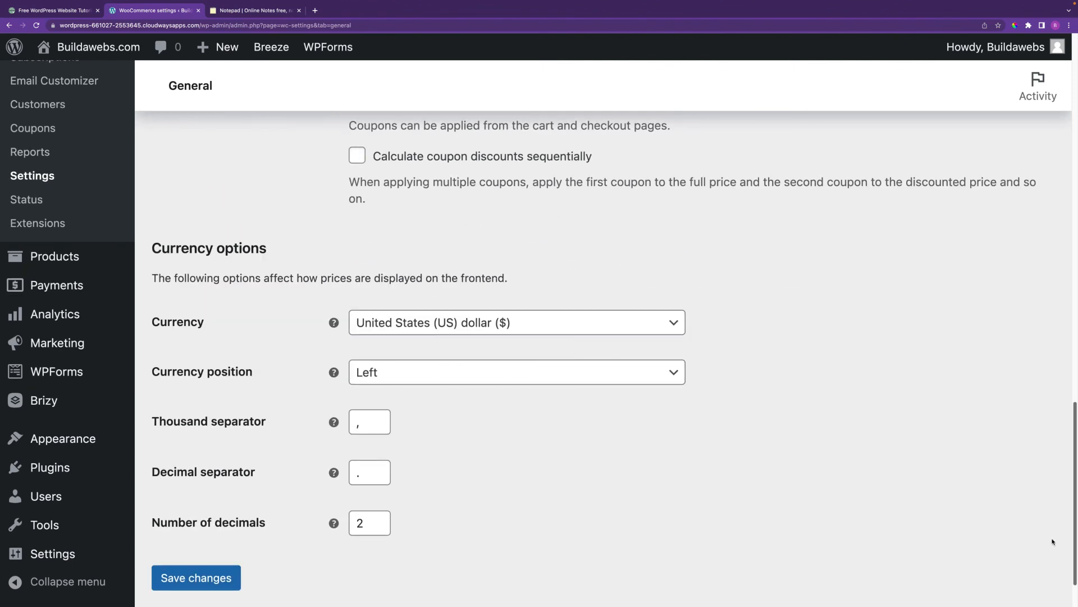
pyautogui.click(209, 575)
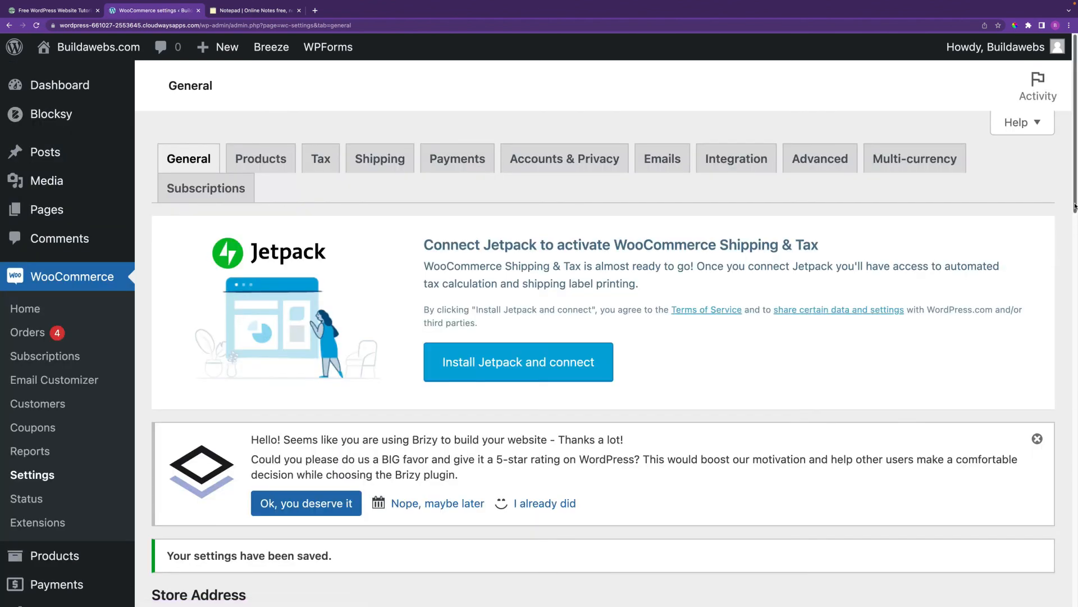
# Step: Review the saved General options and the available selling location choices without changing the selection
pyautogui.moveTo(1075, 206); pyautogui.dragTo(1056, 398)
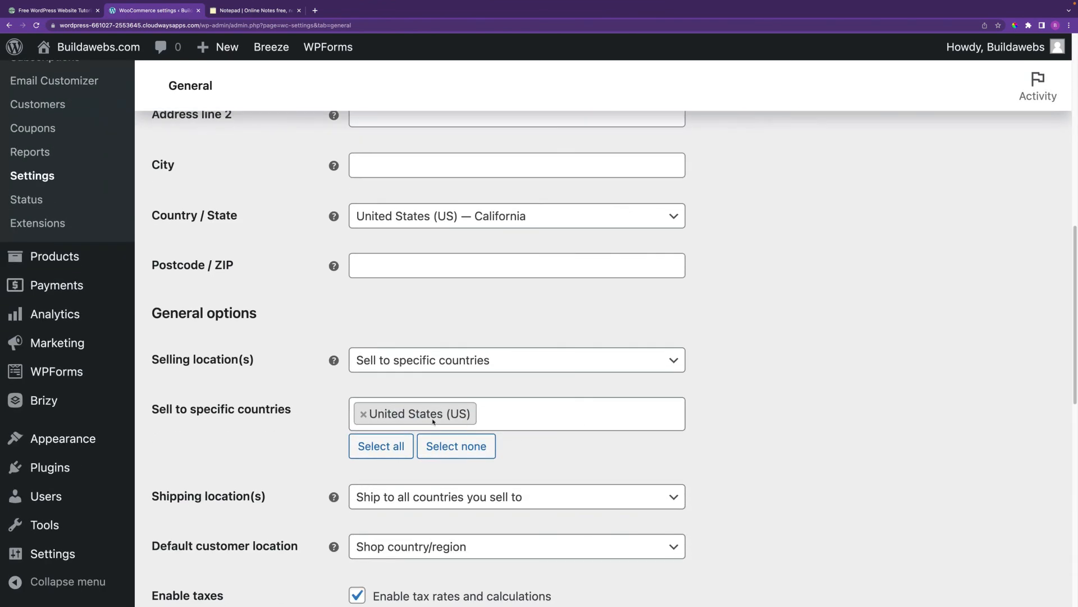
pyautogui.click(472, 369)
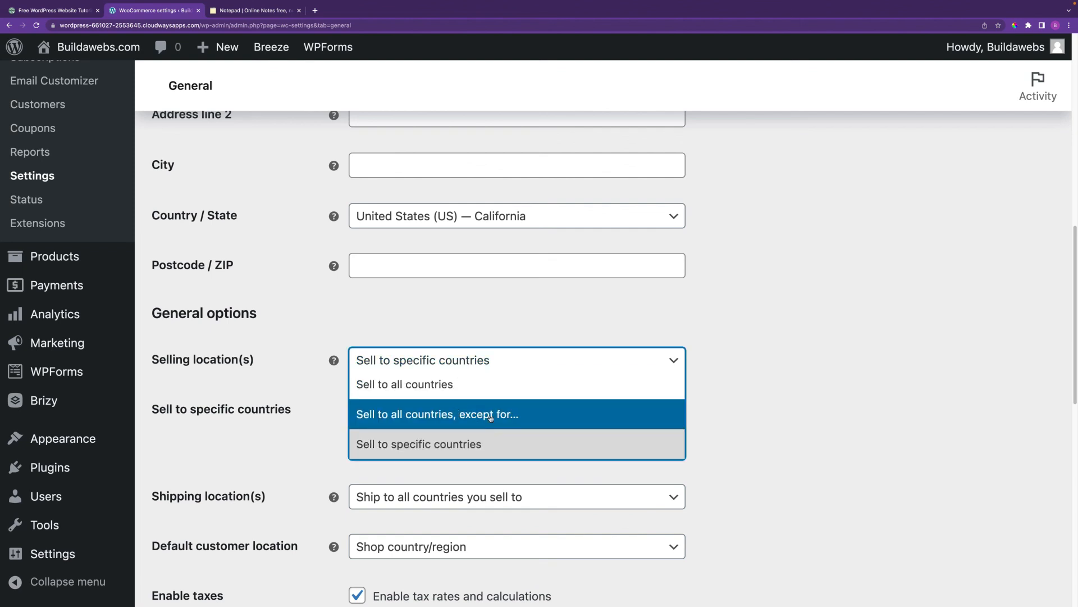
pyautogui.click(863, 368)
pyautogui.moveTo(1075, 330); pyautogui.dragTo(1069, 63)
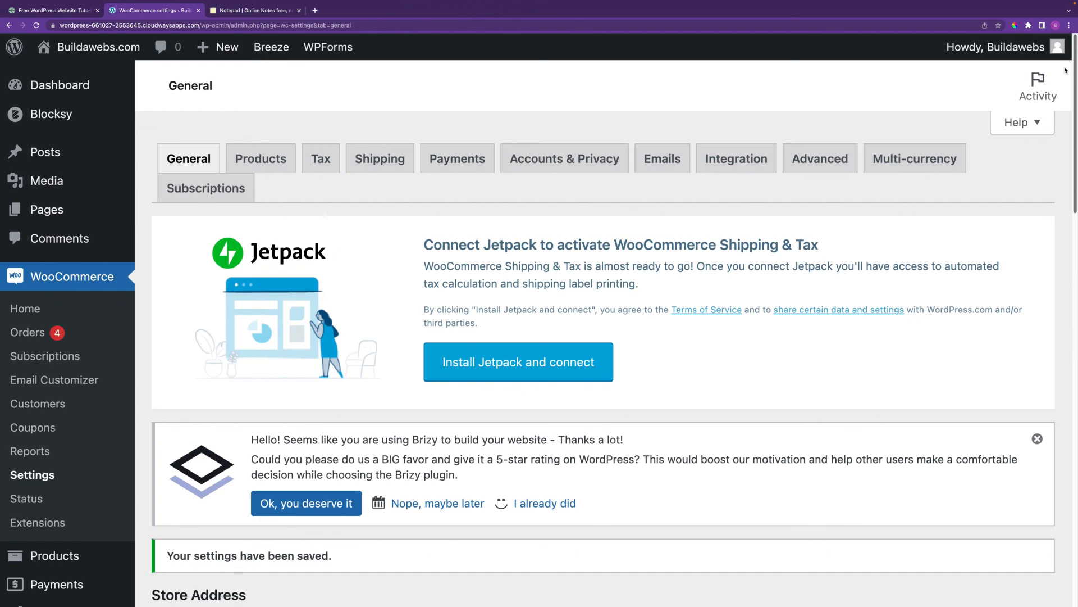
# Step: Examine the calculation and destination settings in the WooCommerce Shipping options, and switch to the Buildawebs website's home page
pyautogui.click(379, 160)
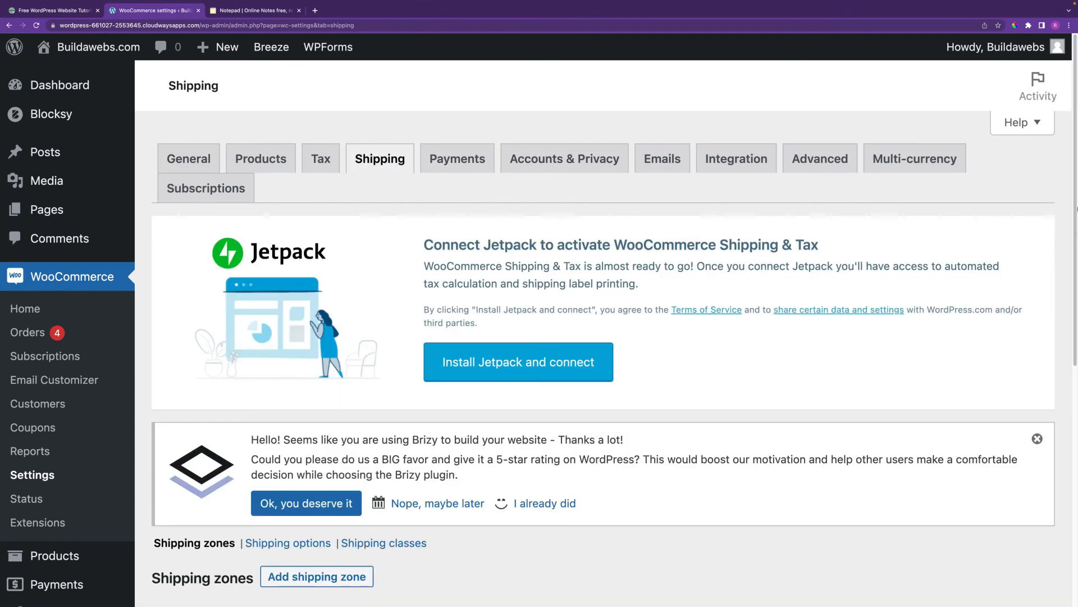
pyautogui.scroll(-3, 324, 378)
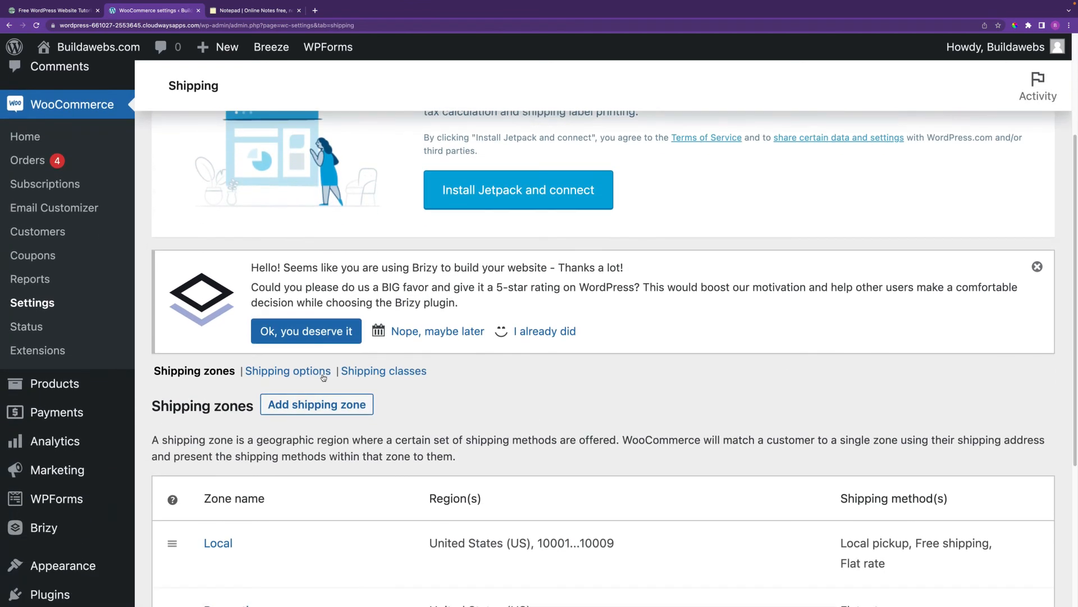
pyautogui.click(310, 372)
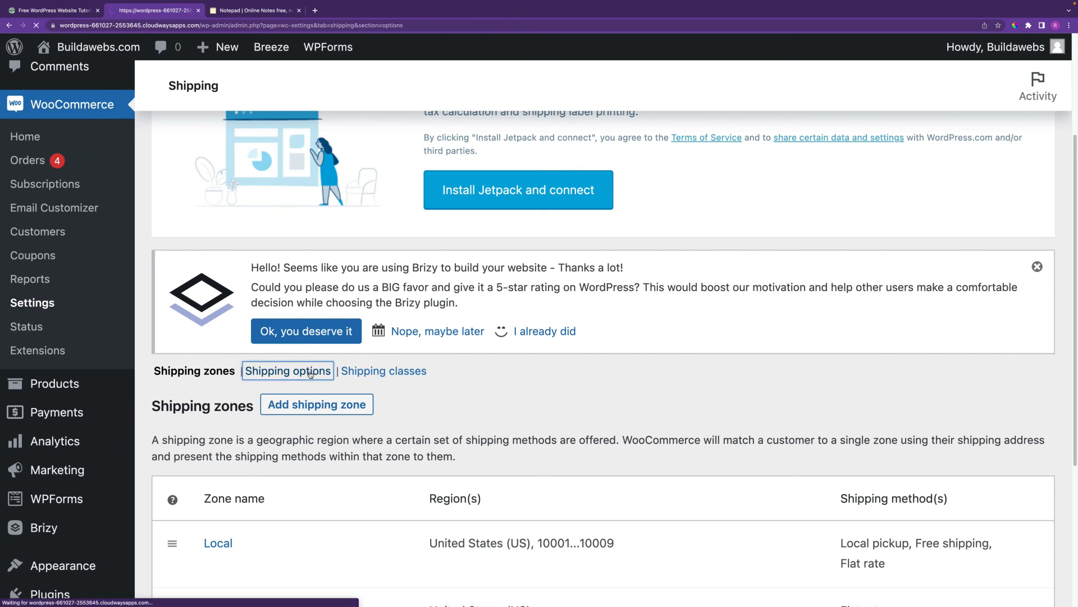
pyautogui.scroll(-3, 1043, 417)
pyautogui.scroll(-3, 1043, 418)
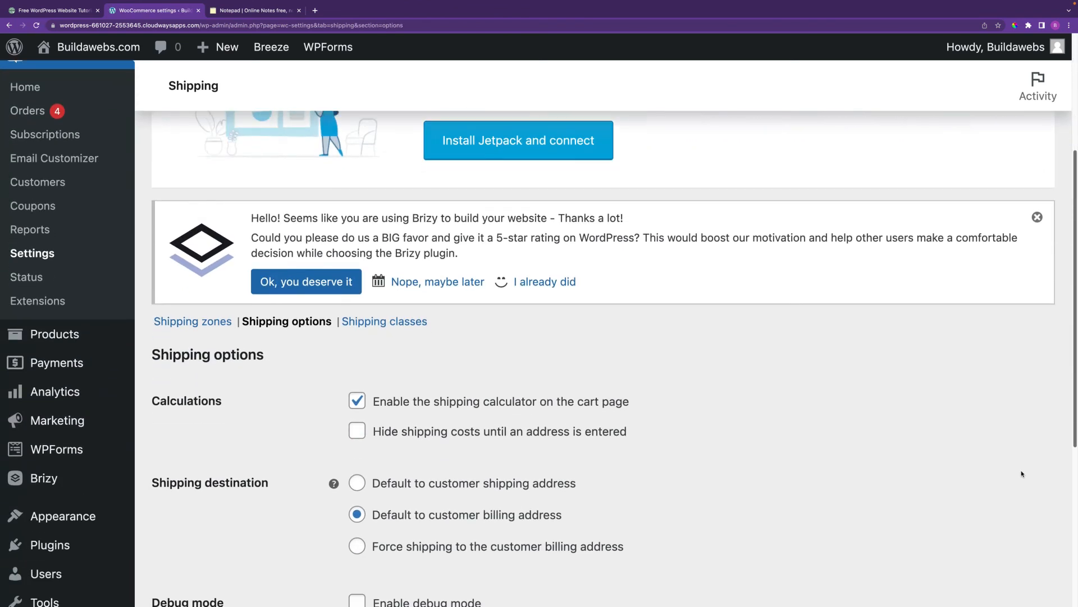
pyautogui.scroll(6, 569, 154)
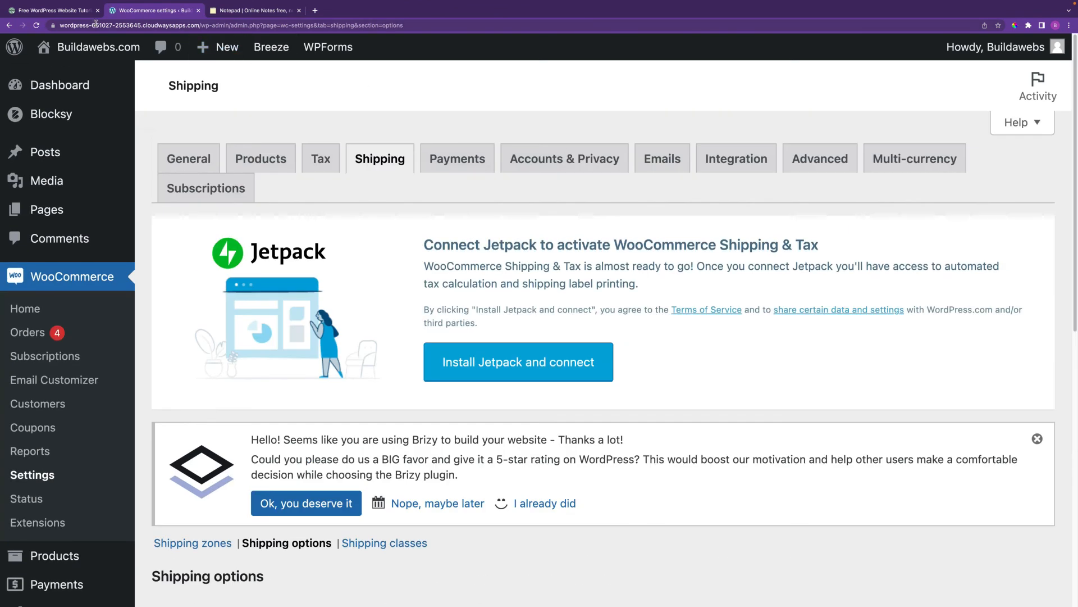
pyautogui.click(77, 11)
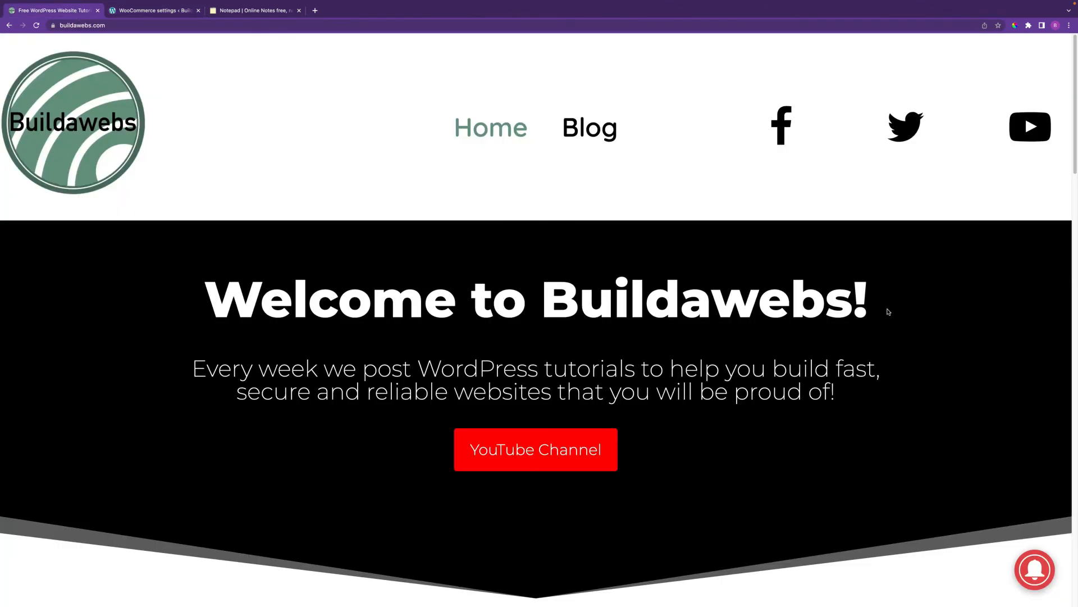